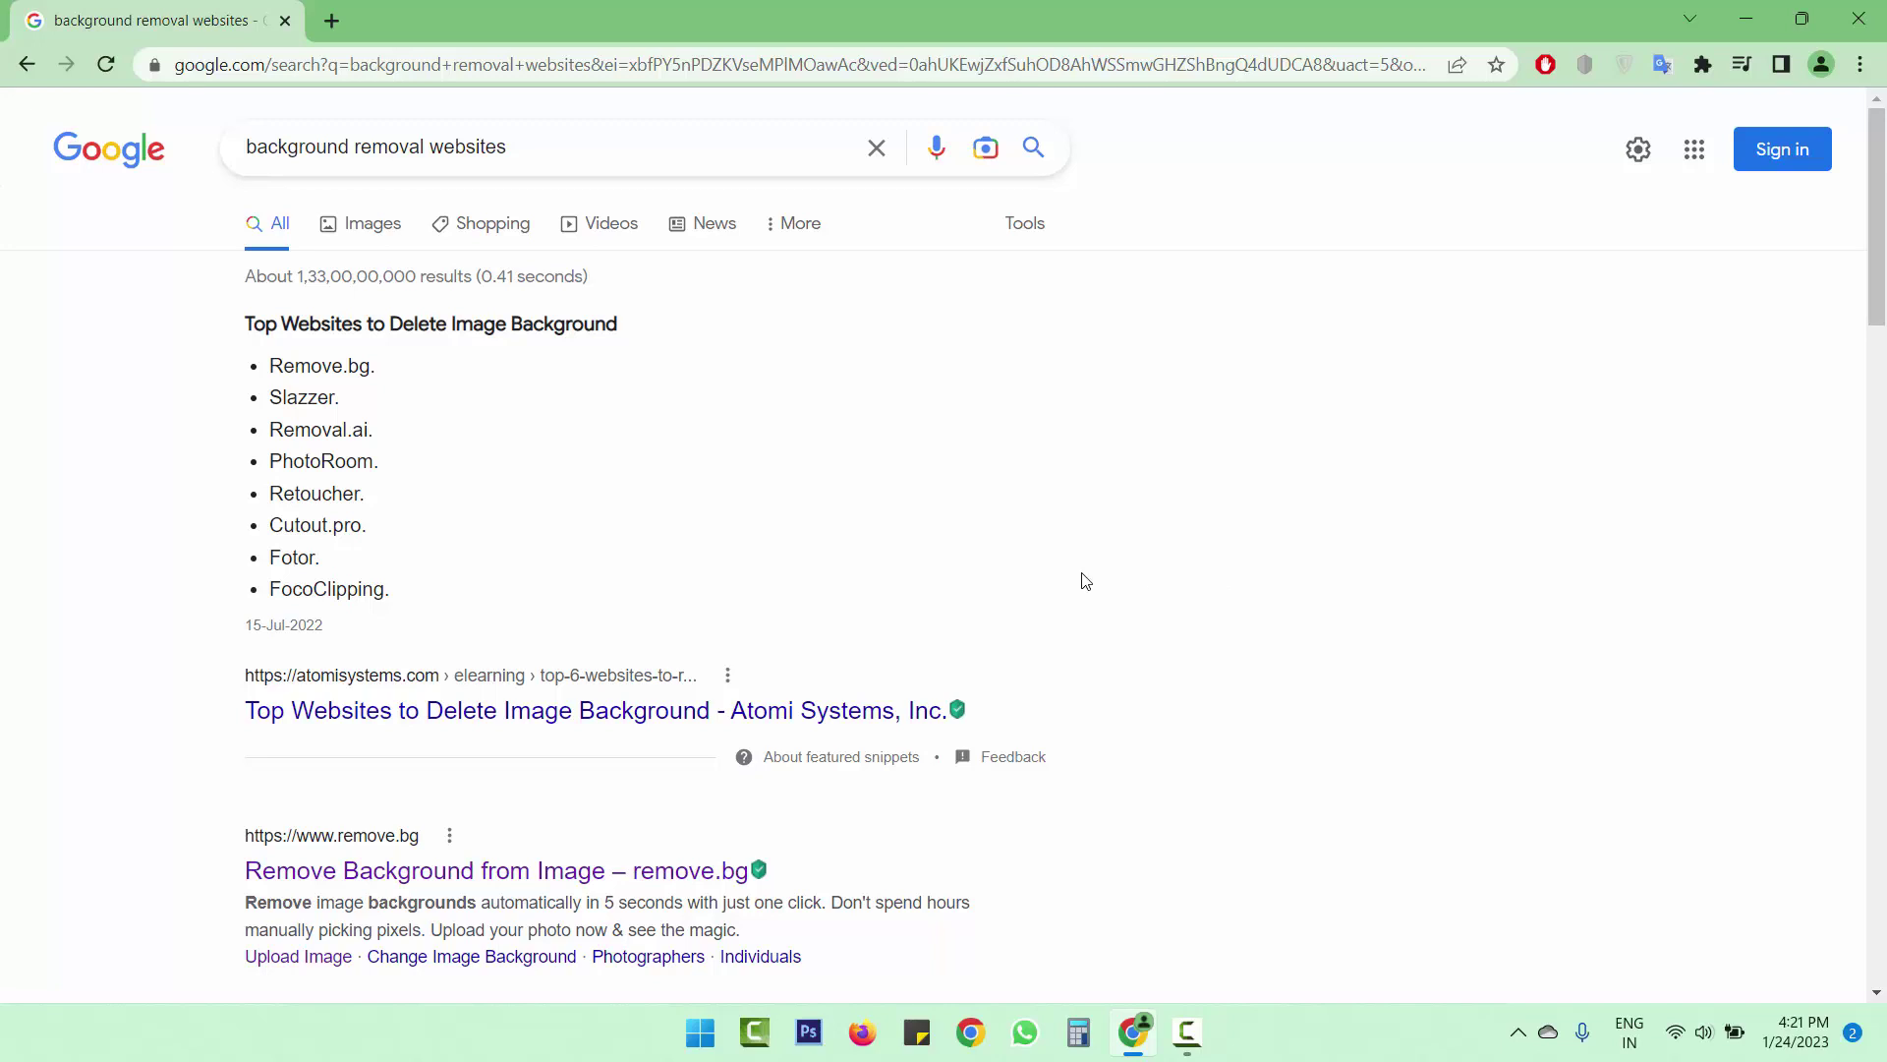
# Step: Look over the list of background-removal websites in the search results
pyautogui.click(571, 151)
pyautogui.click(1186, 351)
pyautogui.moveTo(273, 360); pyautogui.dragTo(408, 607)
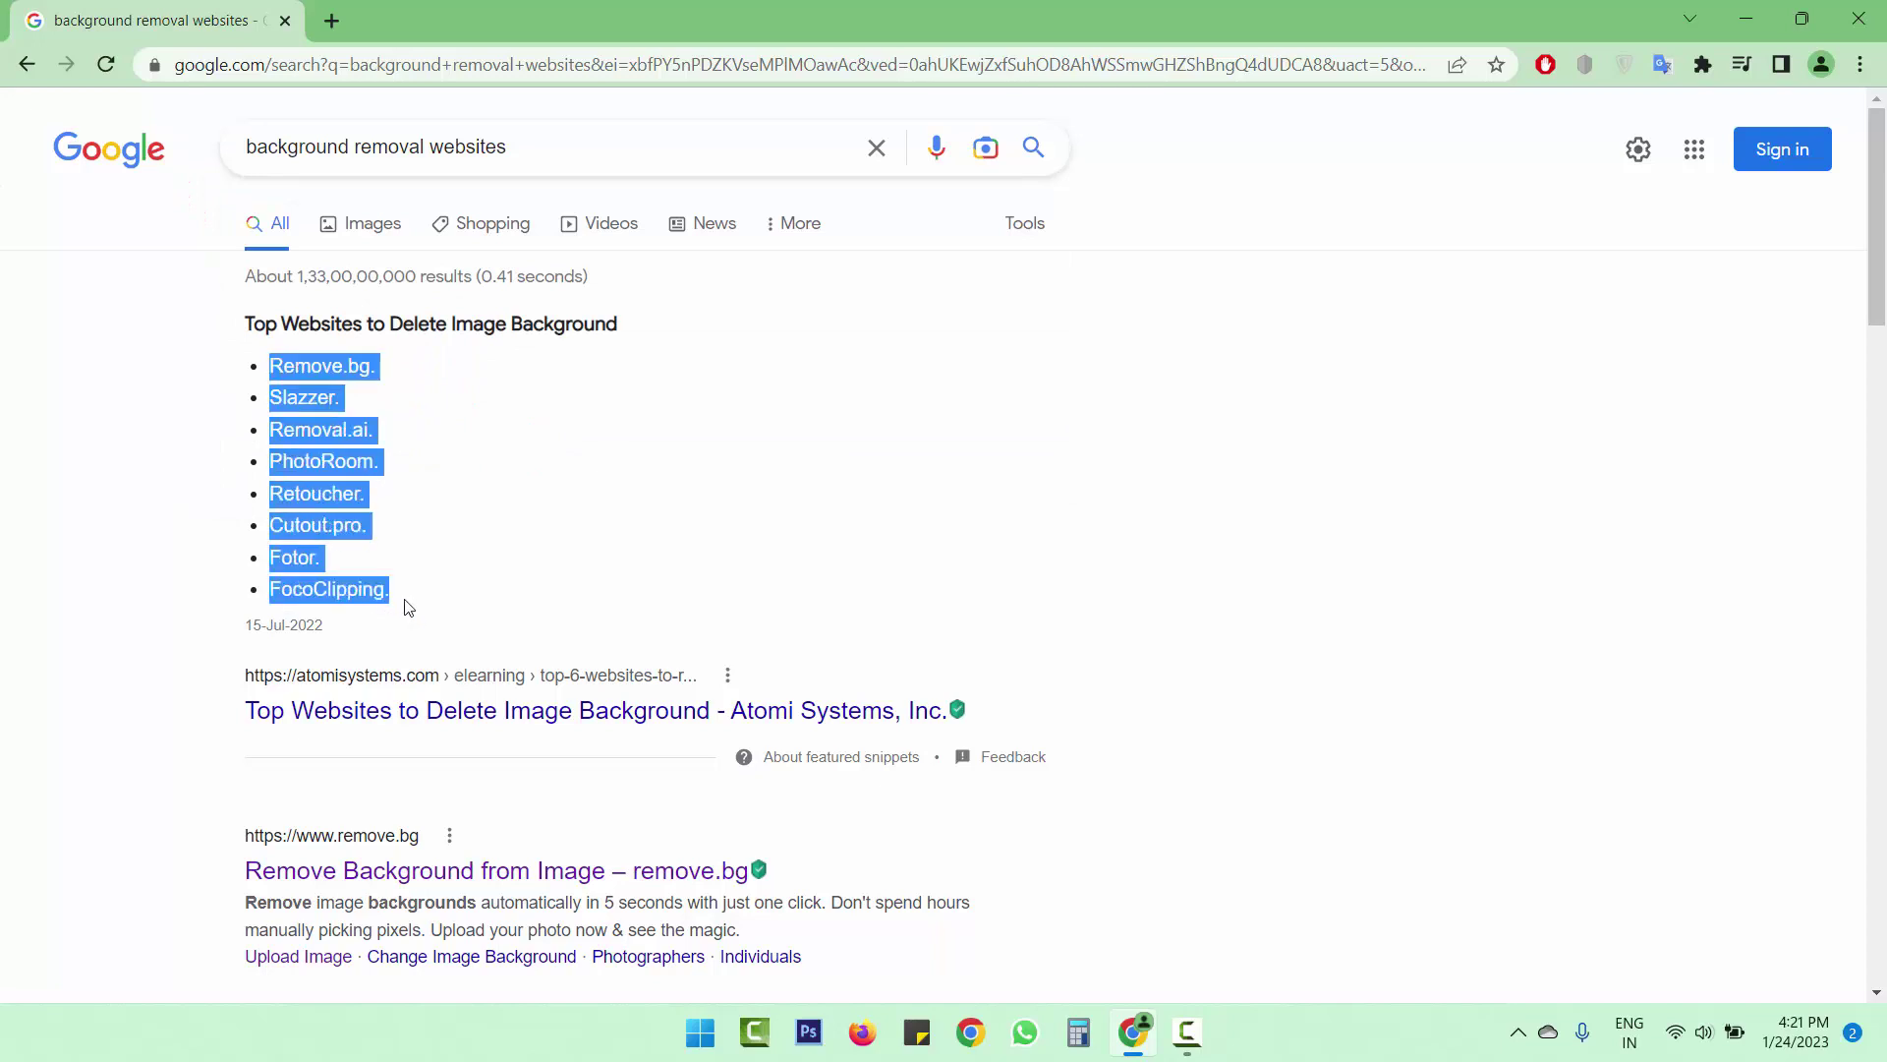
pyautogui.click(1175, 531)
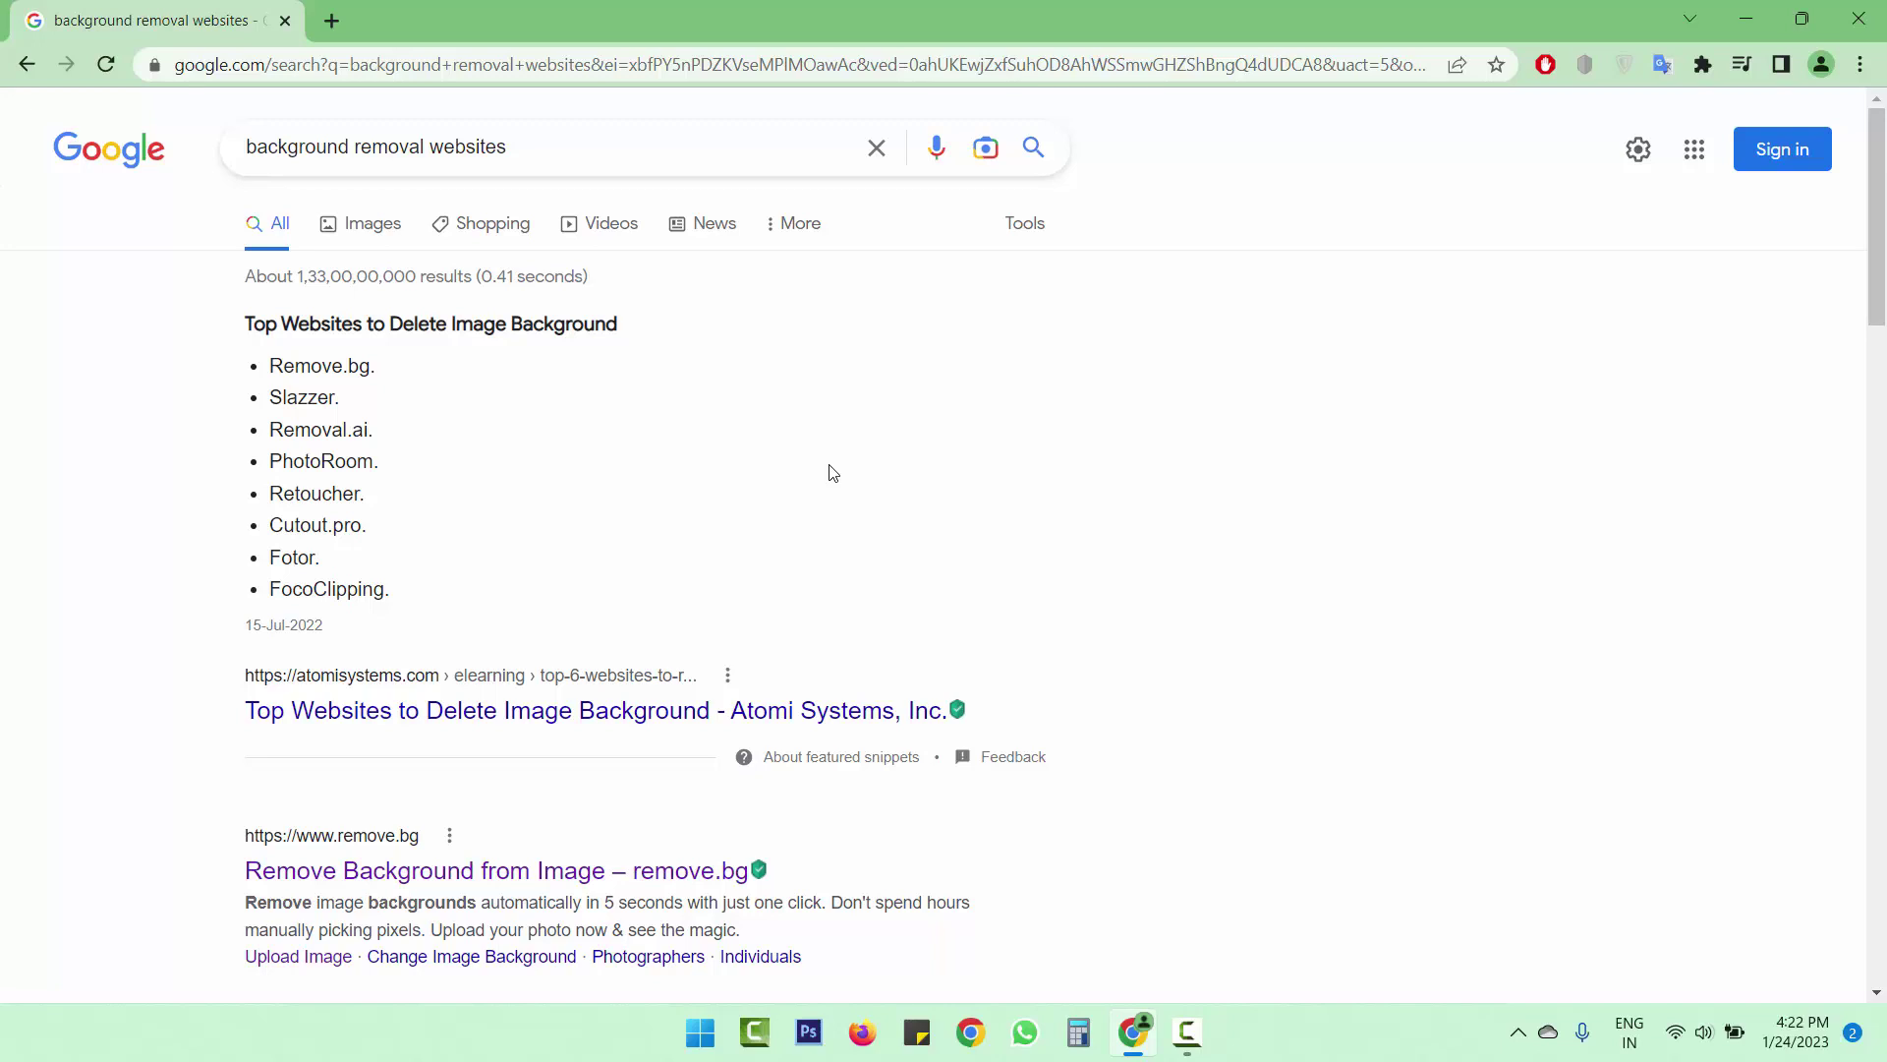
# Step: Launch Paint 3D and open cyborg-g6e3e3878b_1920 from the Desktop
pyautogui.click(702, 1034)
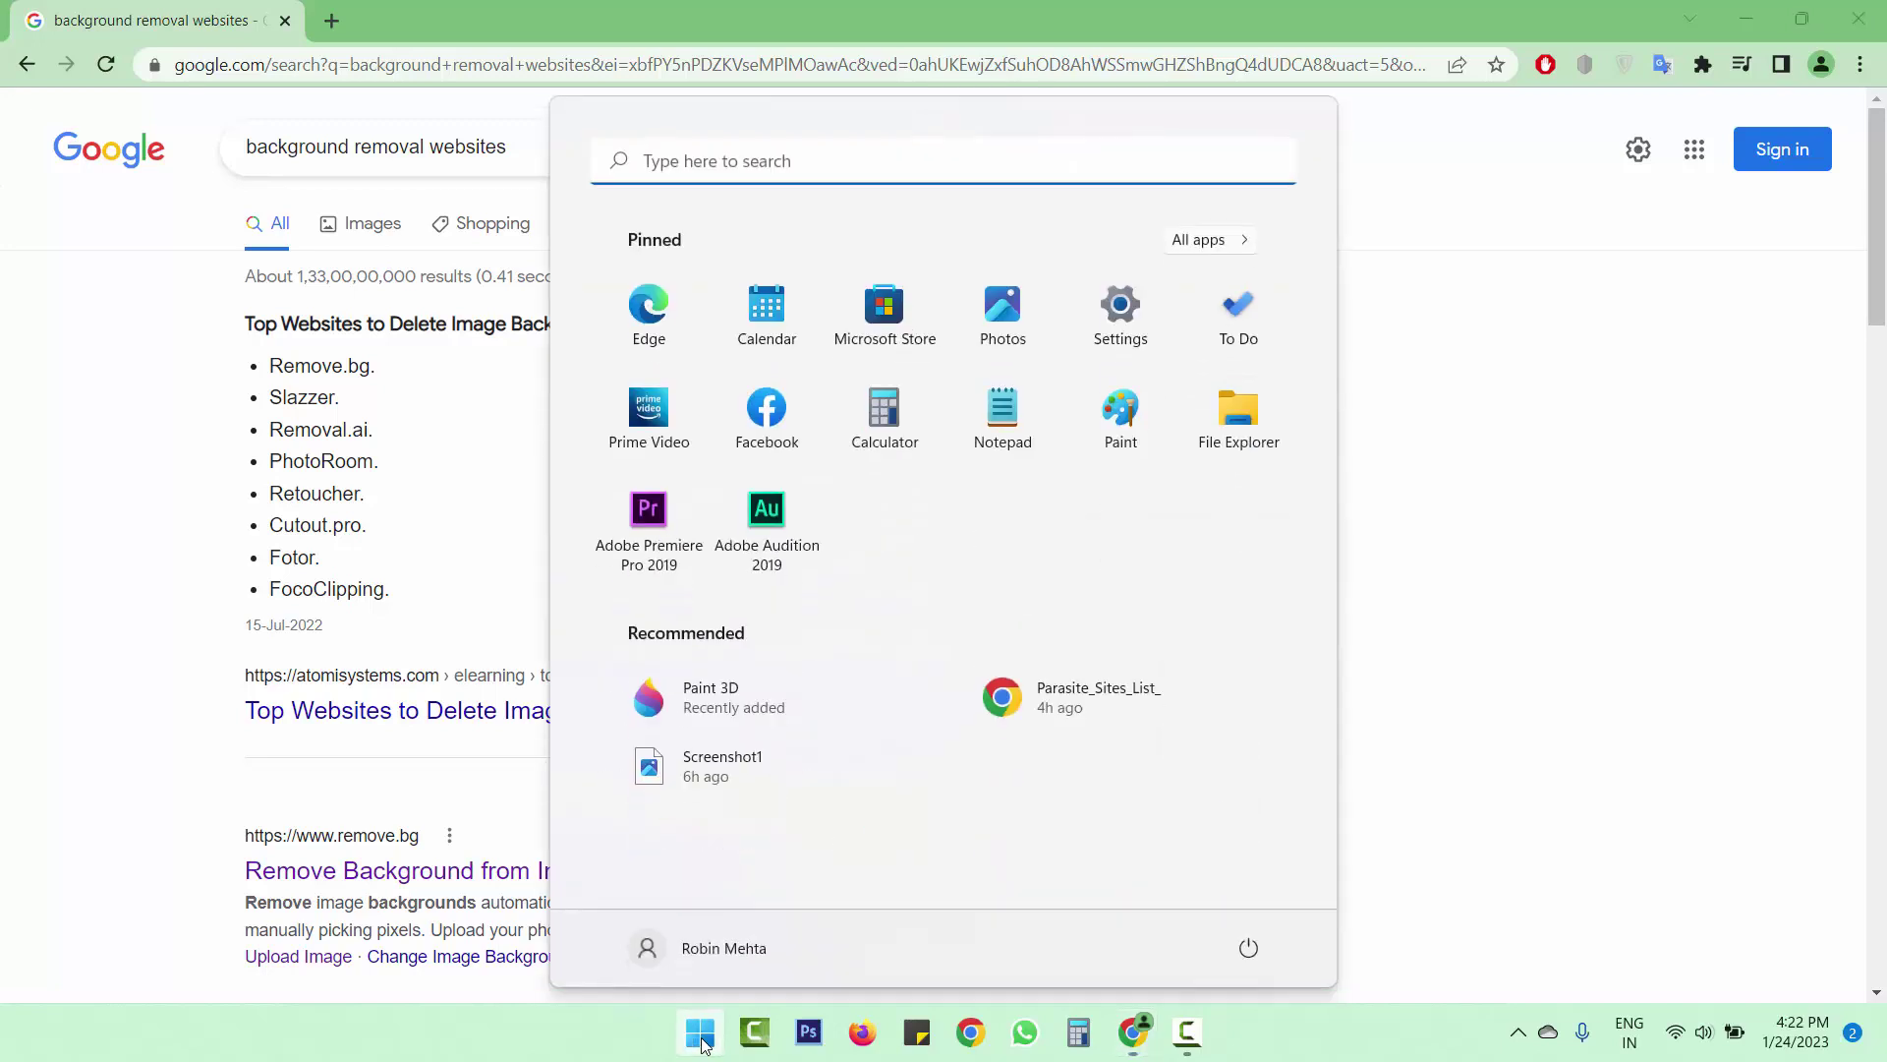
pyautogui.click(794, 703)
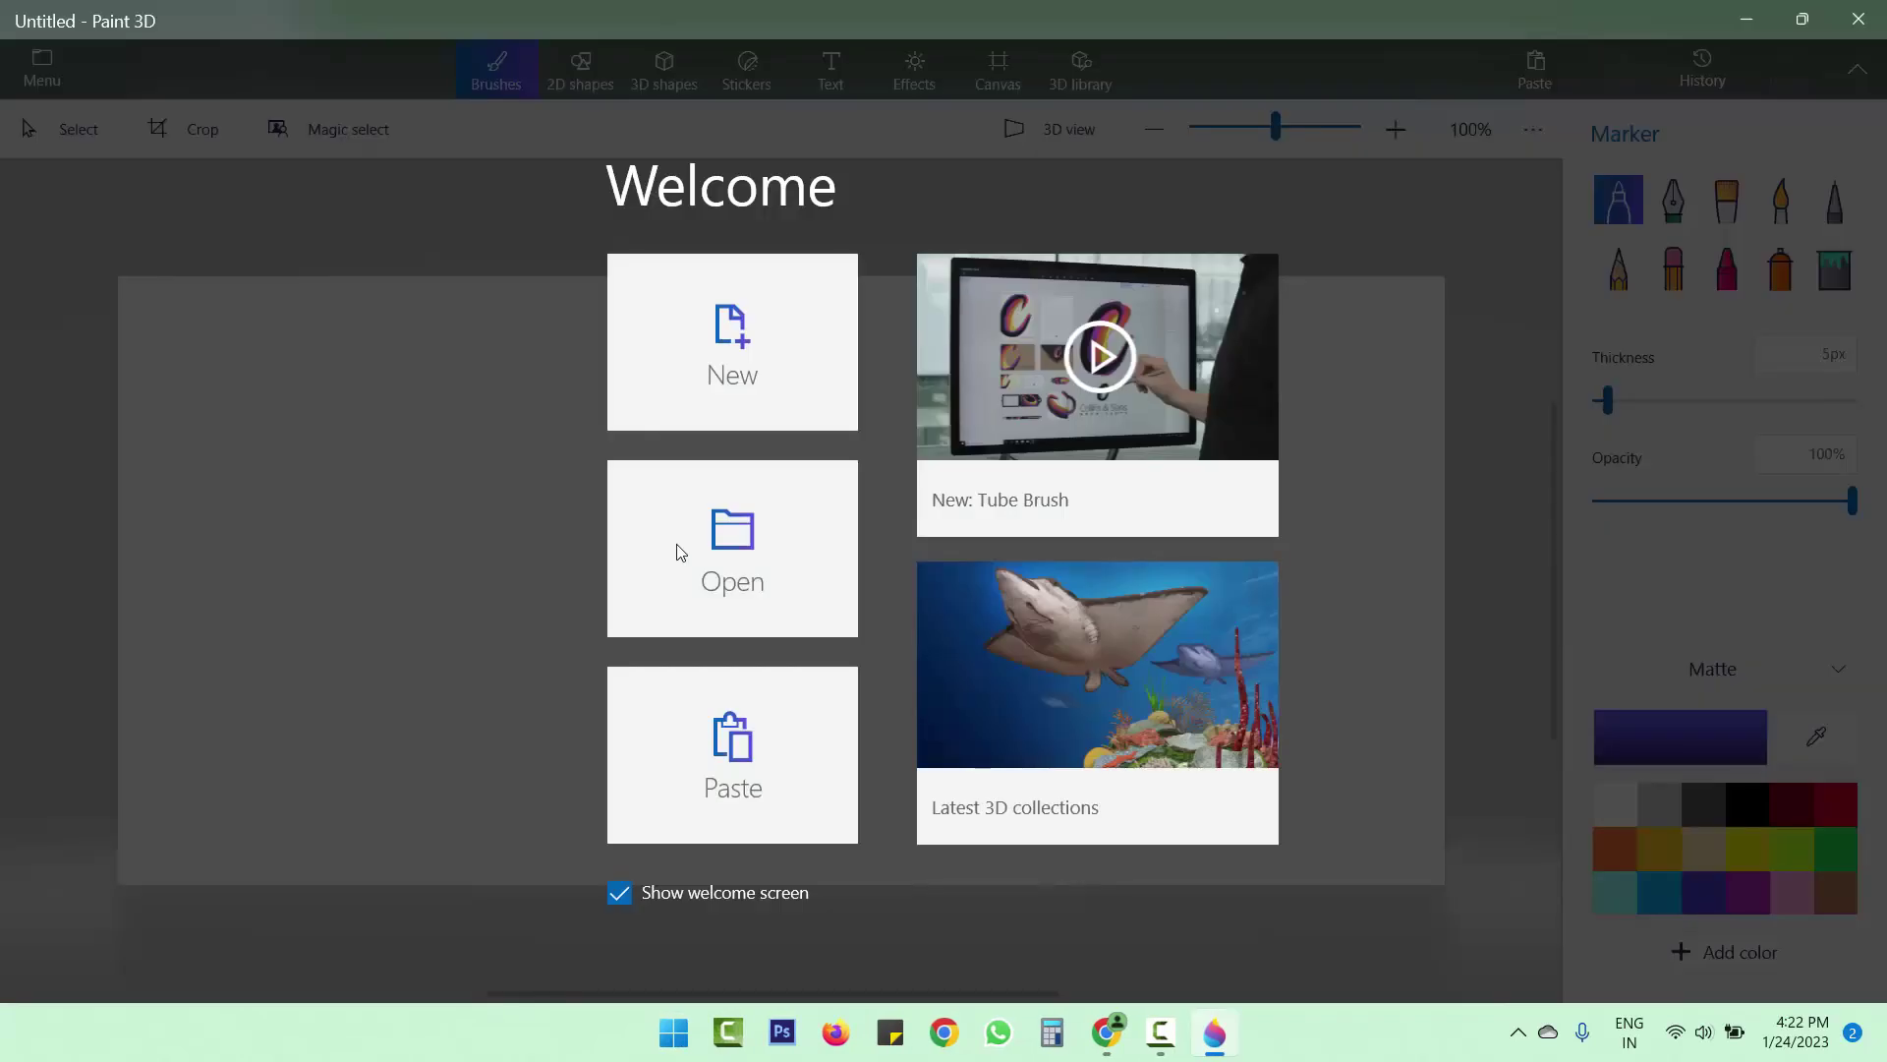
pyautogui.click(678, 550)
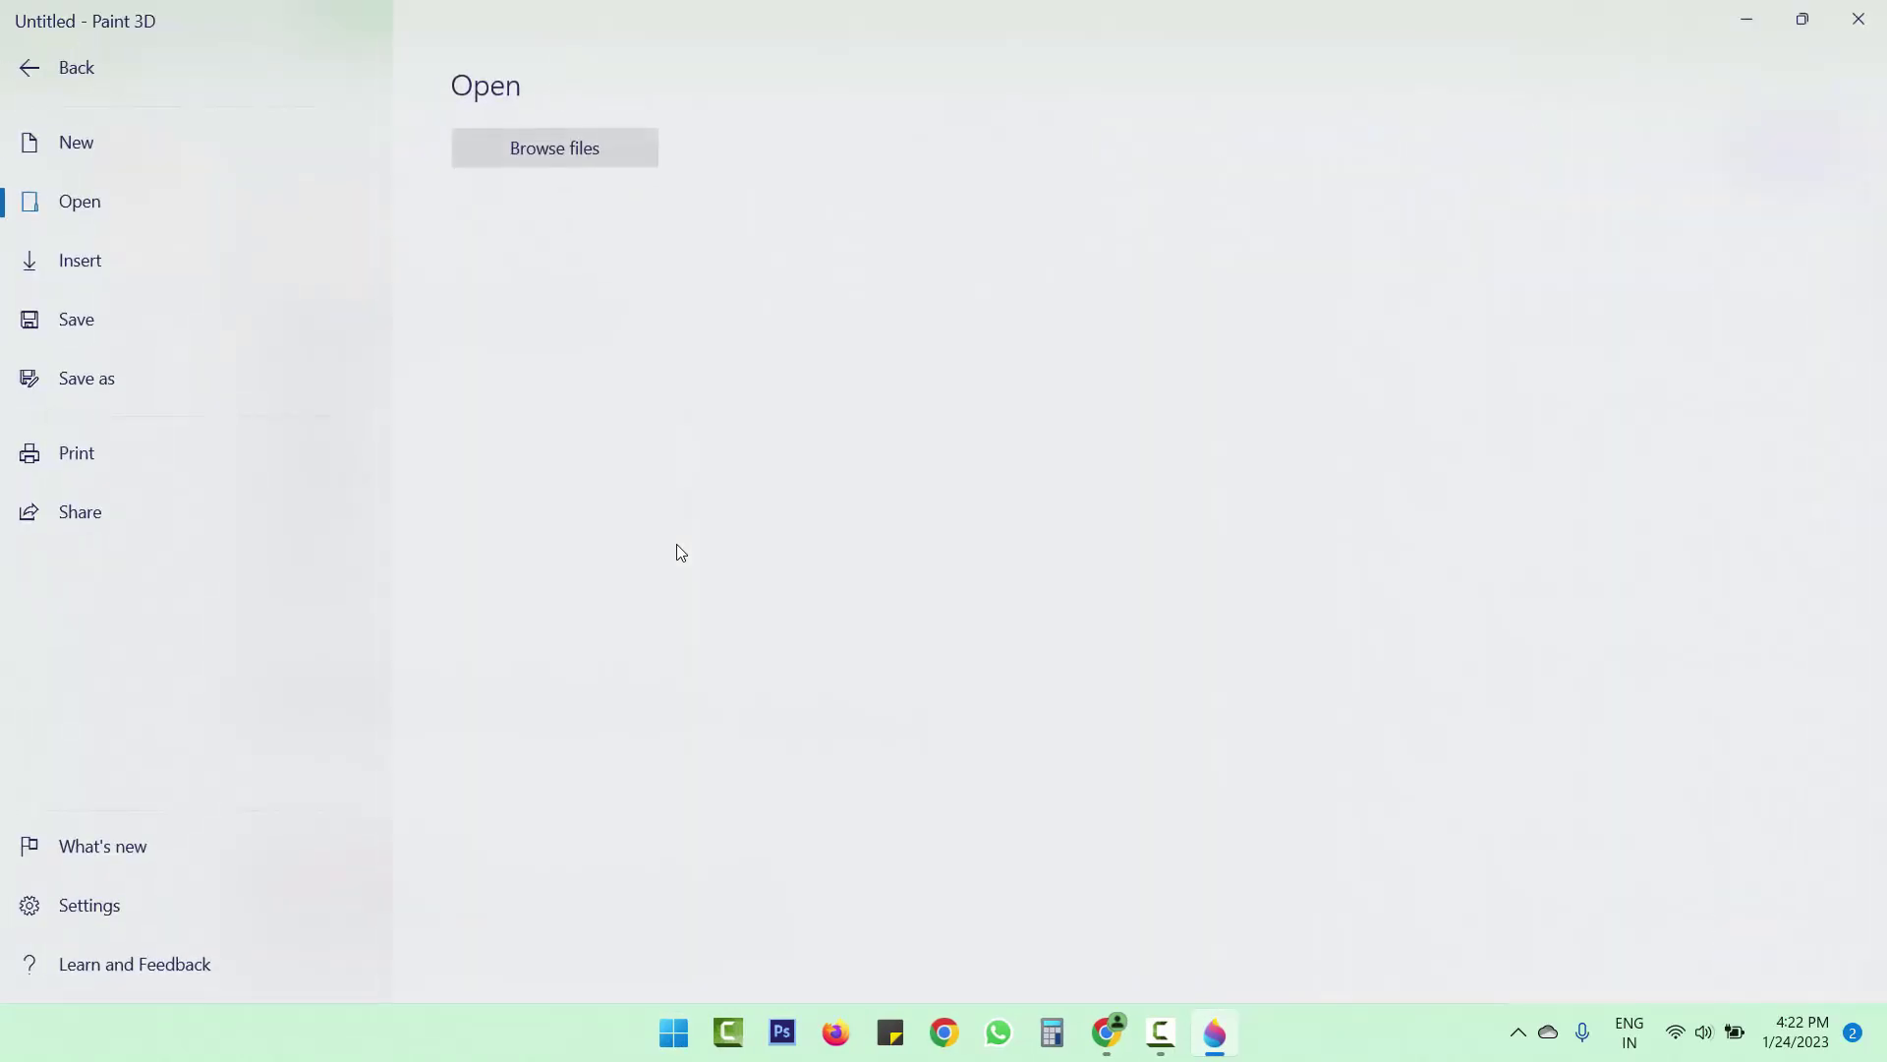
pyautogui.click(584, 159)
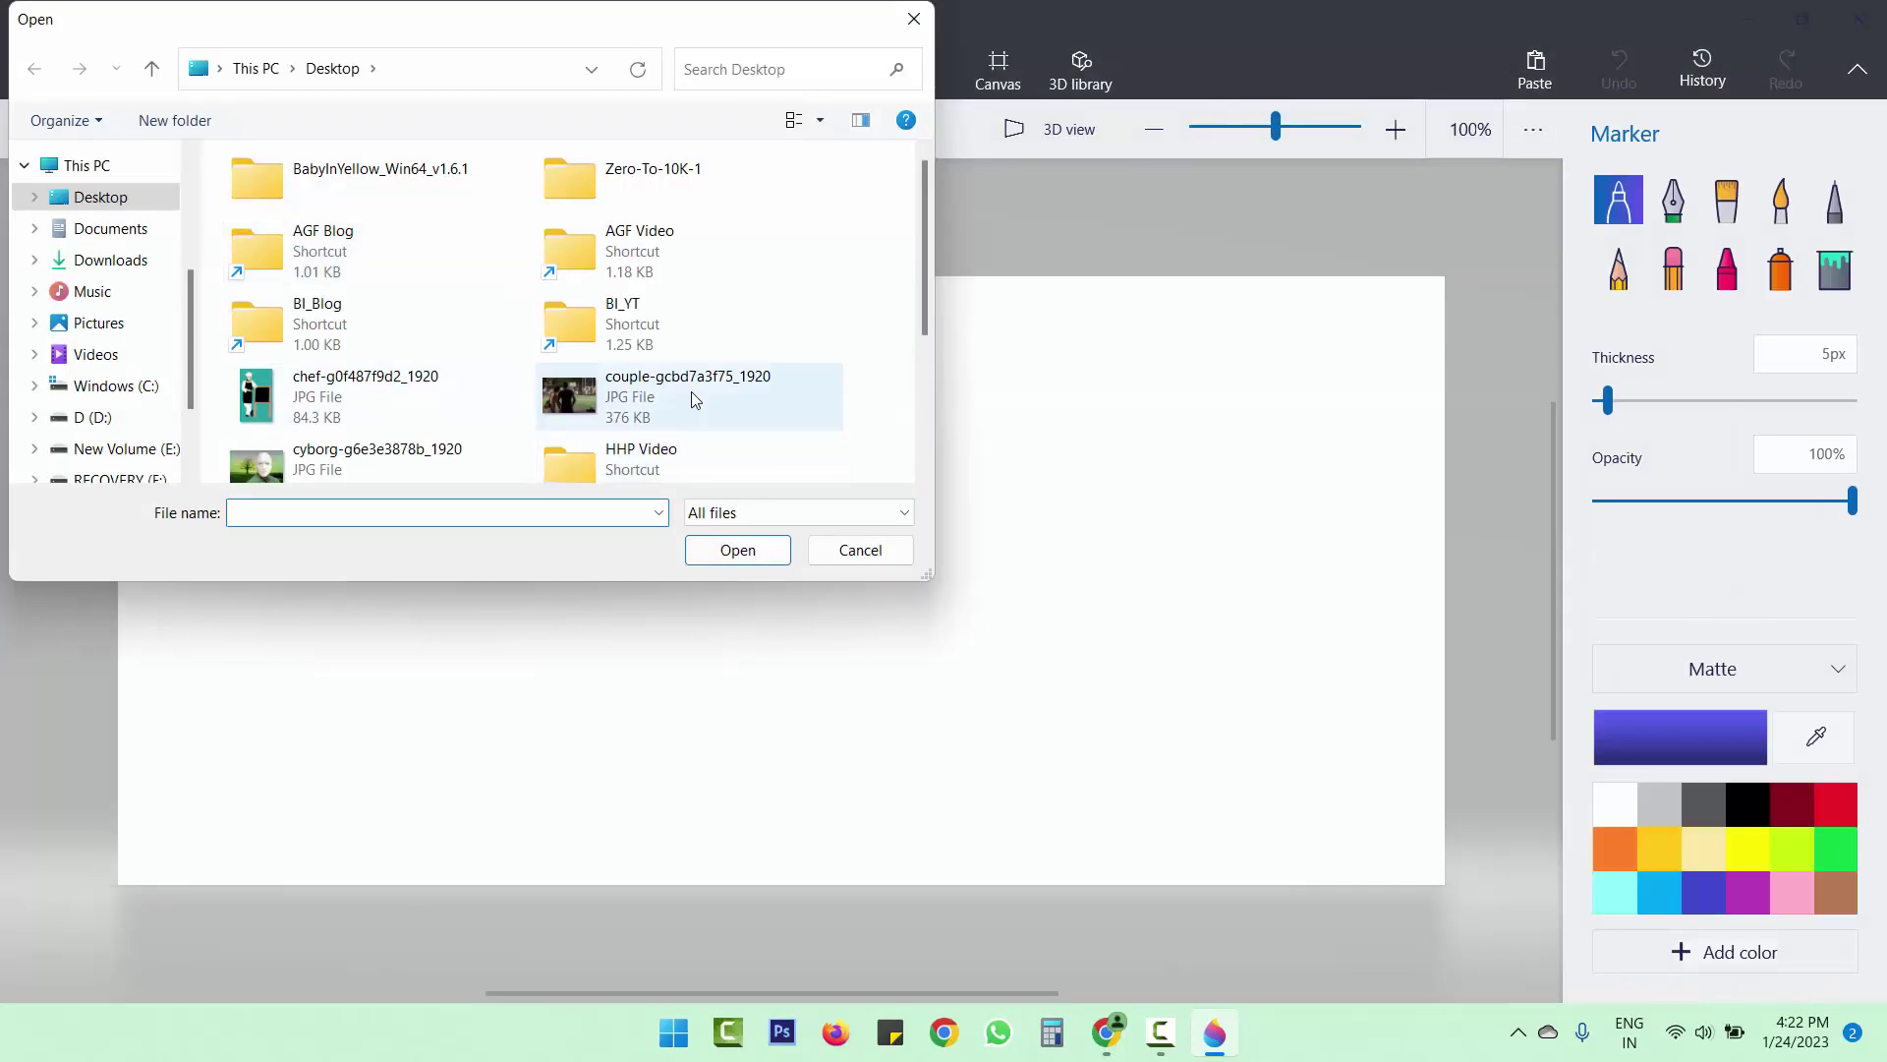
pyautogui.click(452, 477)
pyautogui.click(739, 549)
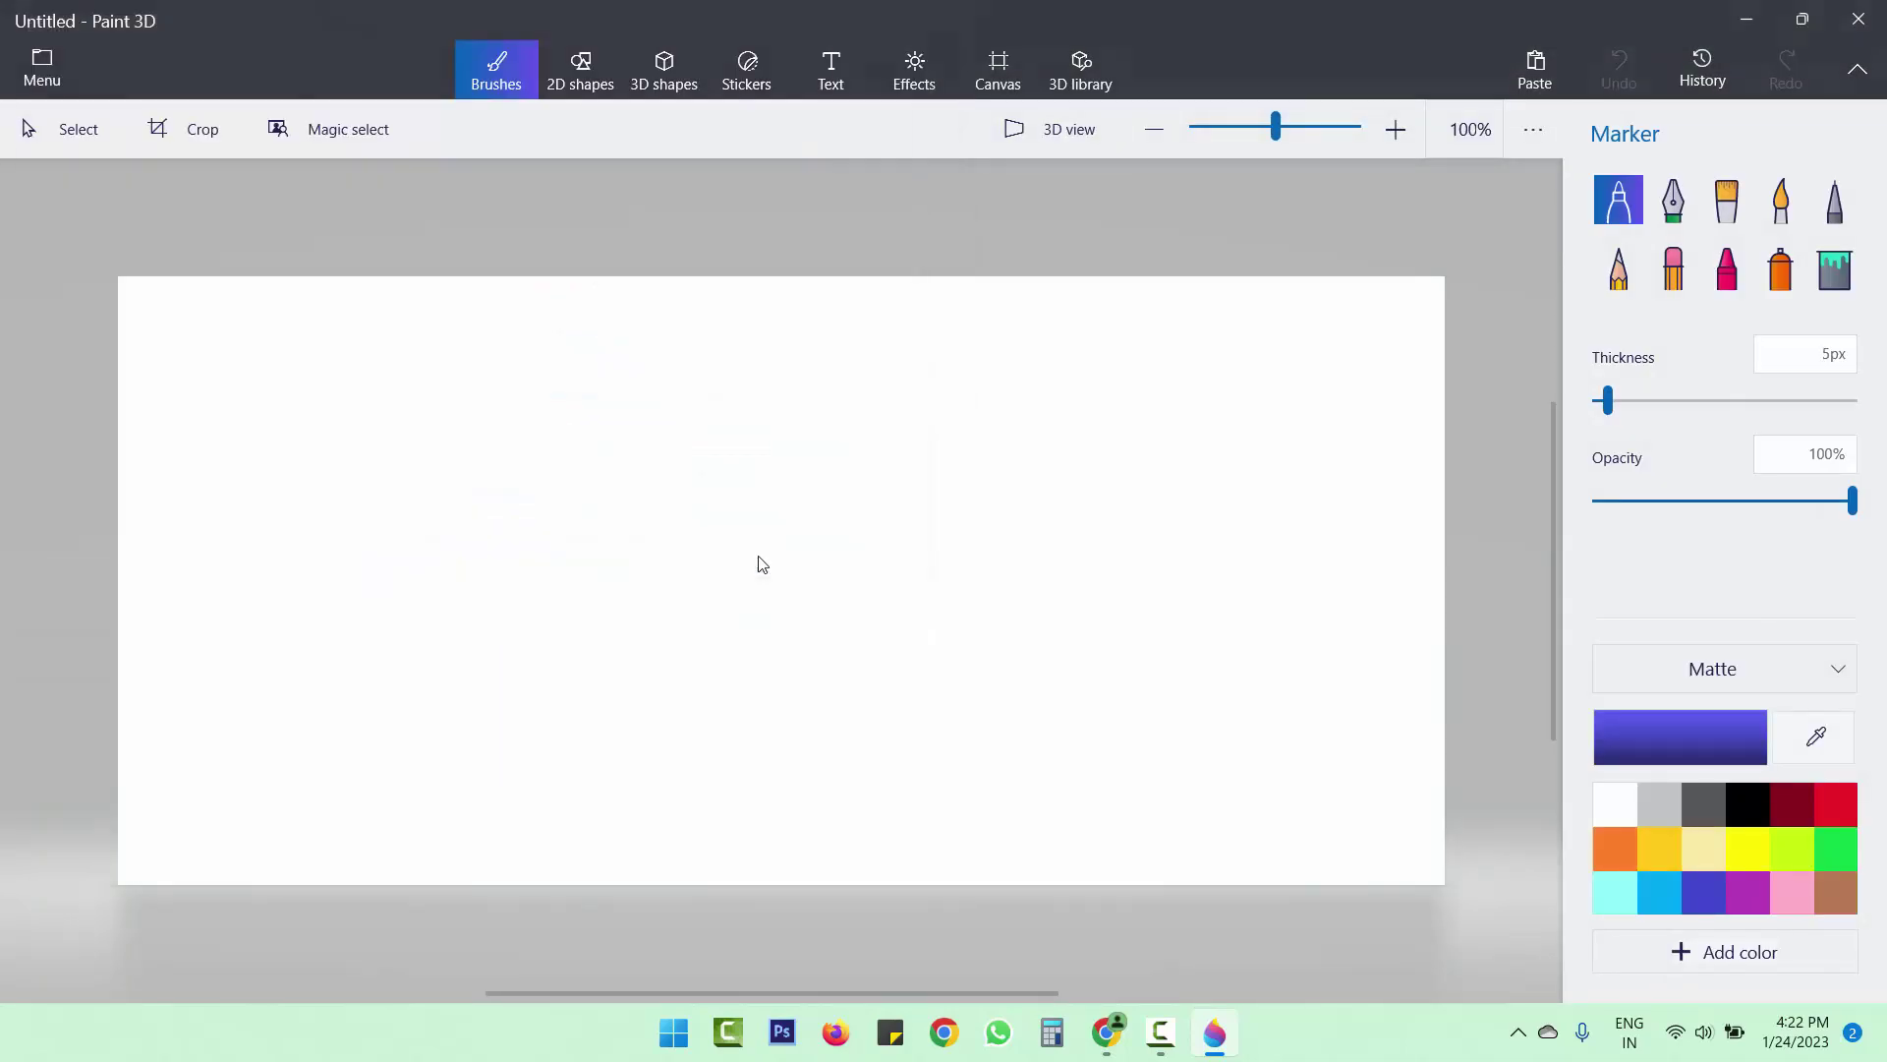
# Step: With Magic select, tighten the box around the cyborg, excluding the left tree, and continue
pyautogui.click(354, 133)
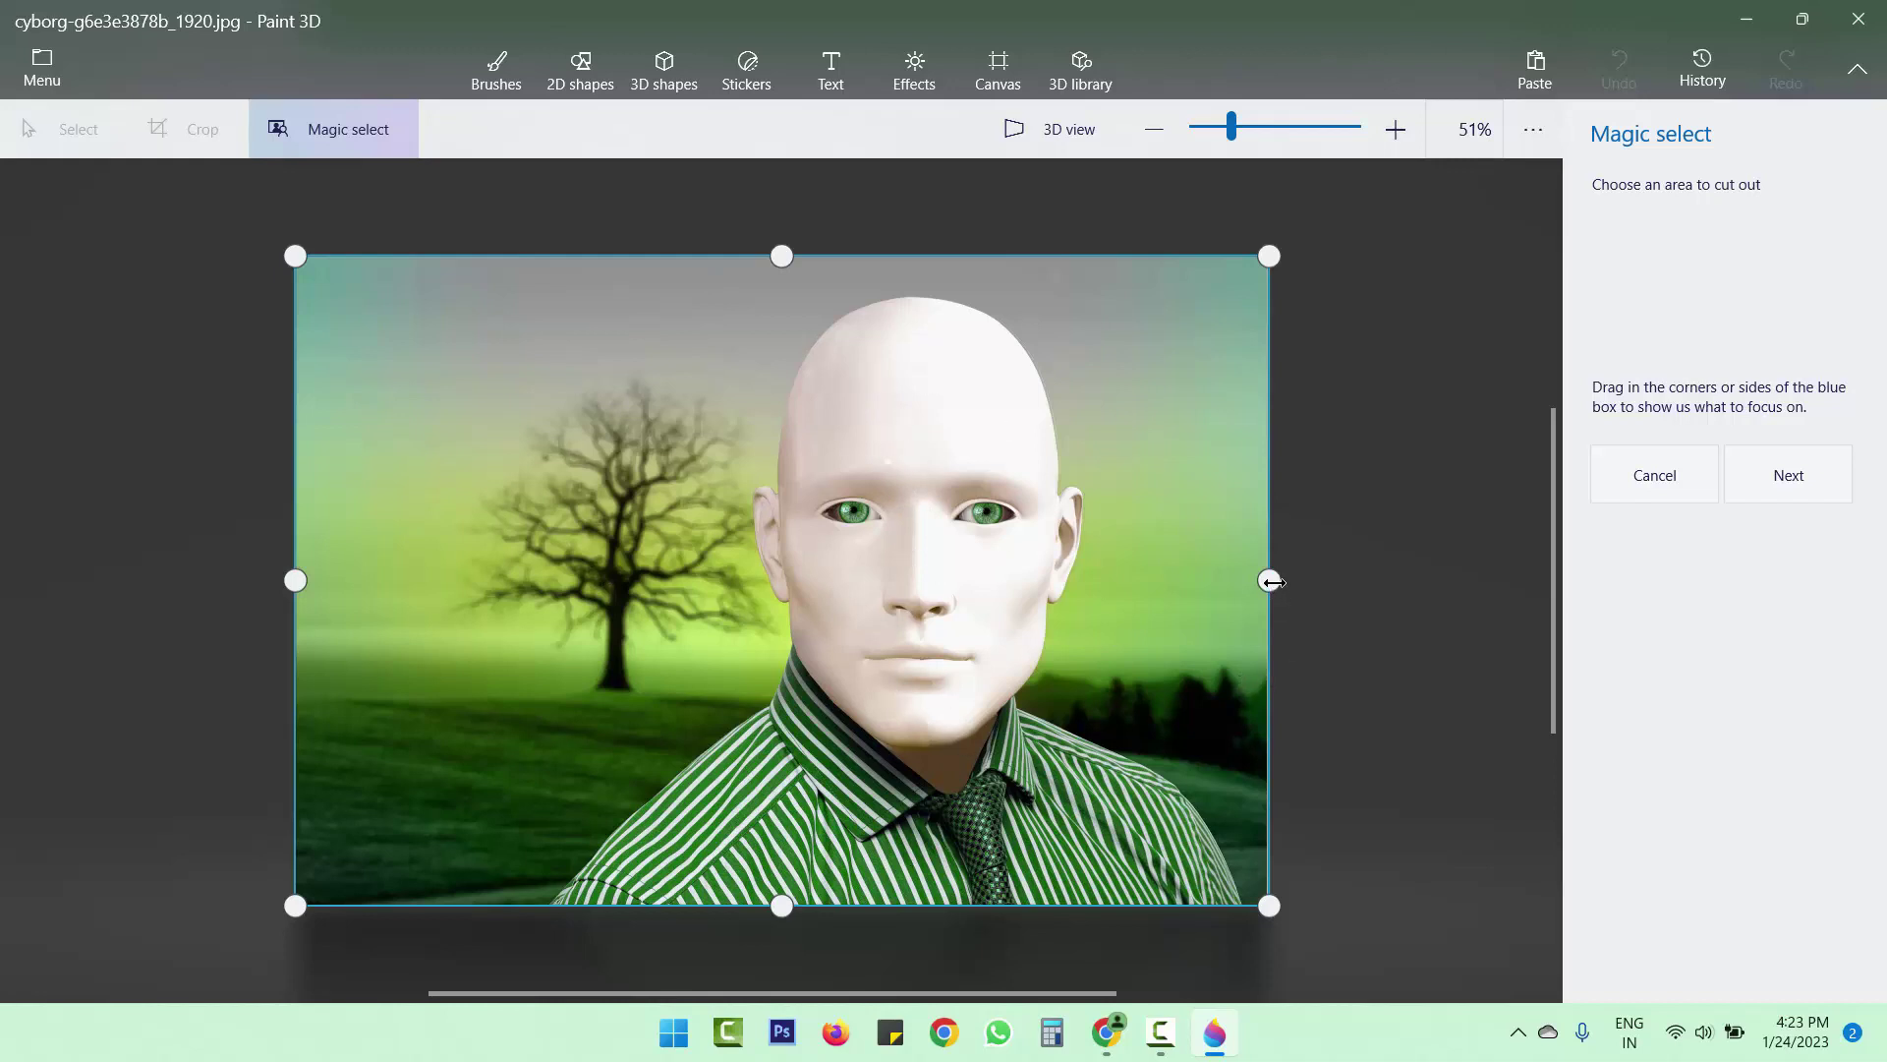
pyautogui.moveTo(351, 580); pyautogui.dragTo(556, 599)
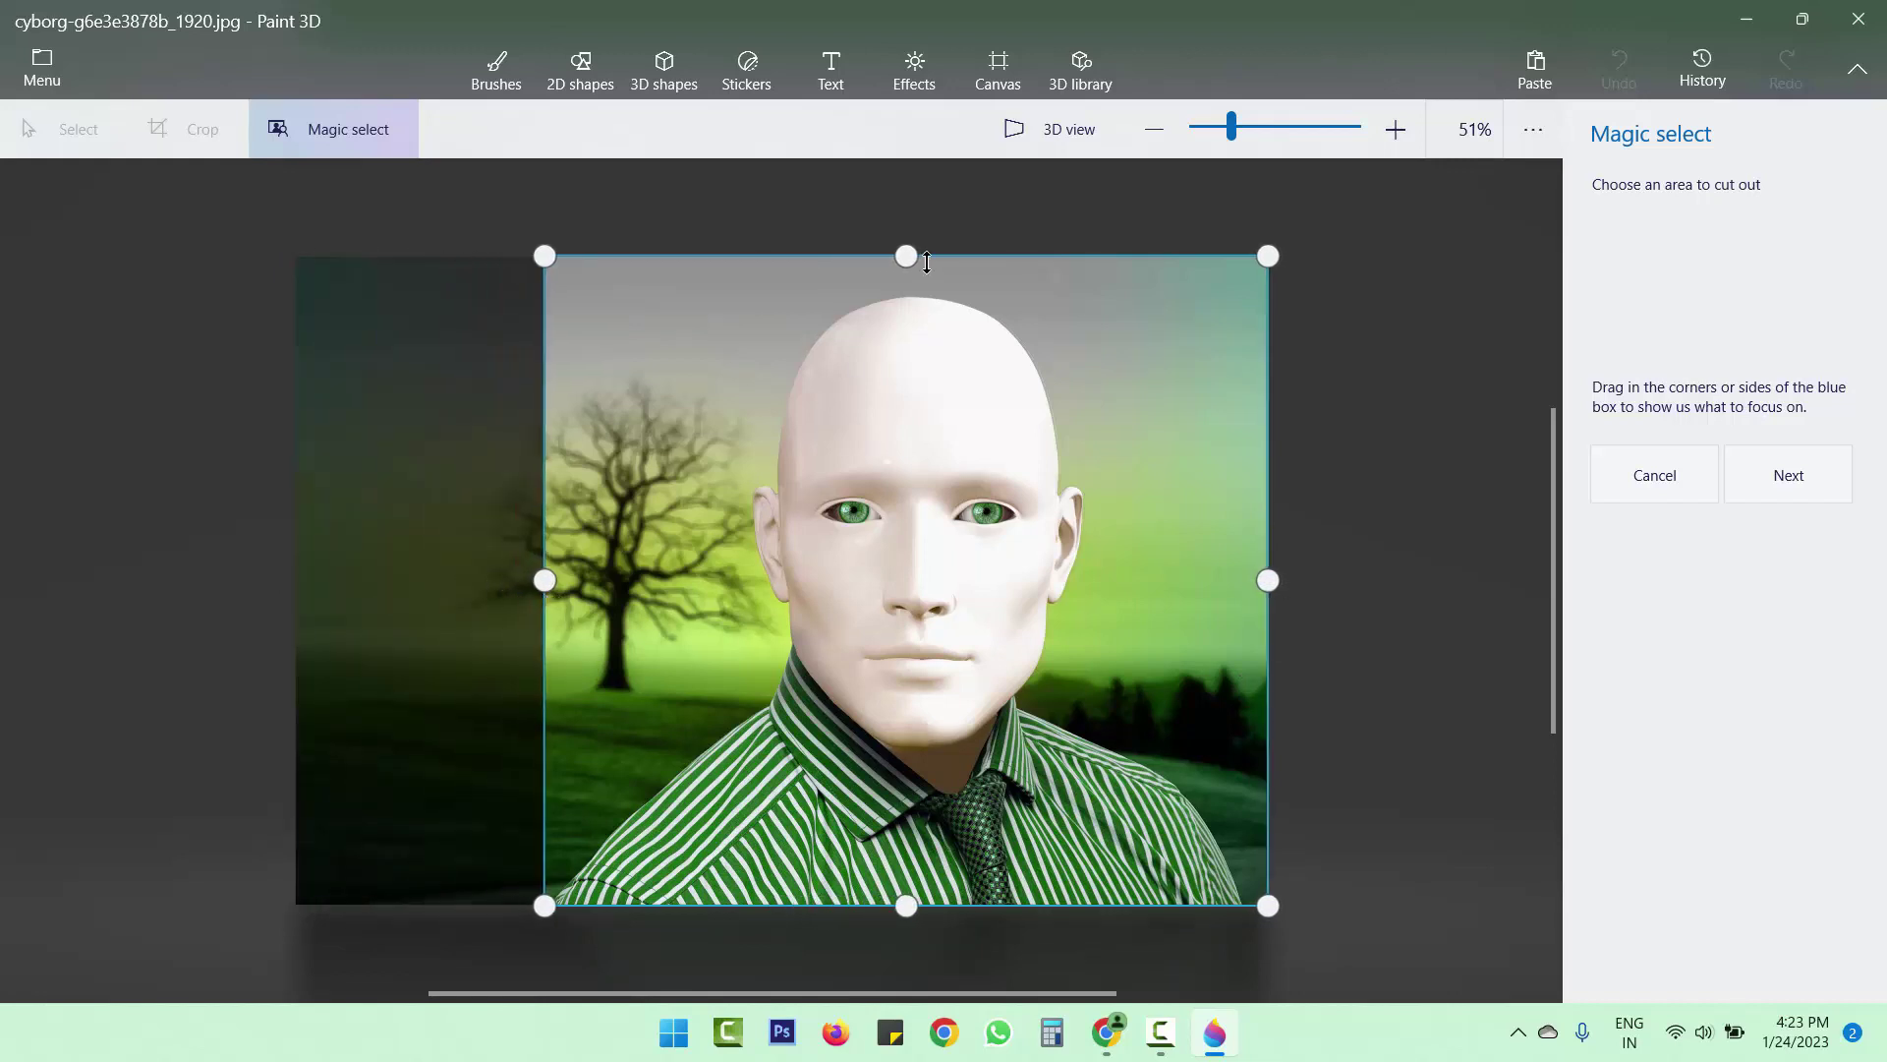
pyautogui.moveTo(919, 256); pyautogui.dragTo(920, 287)
pyautogui.moveTo(1264, 596); pyautogui.dragTo(1246, 596)
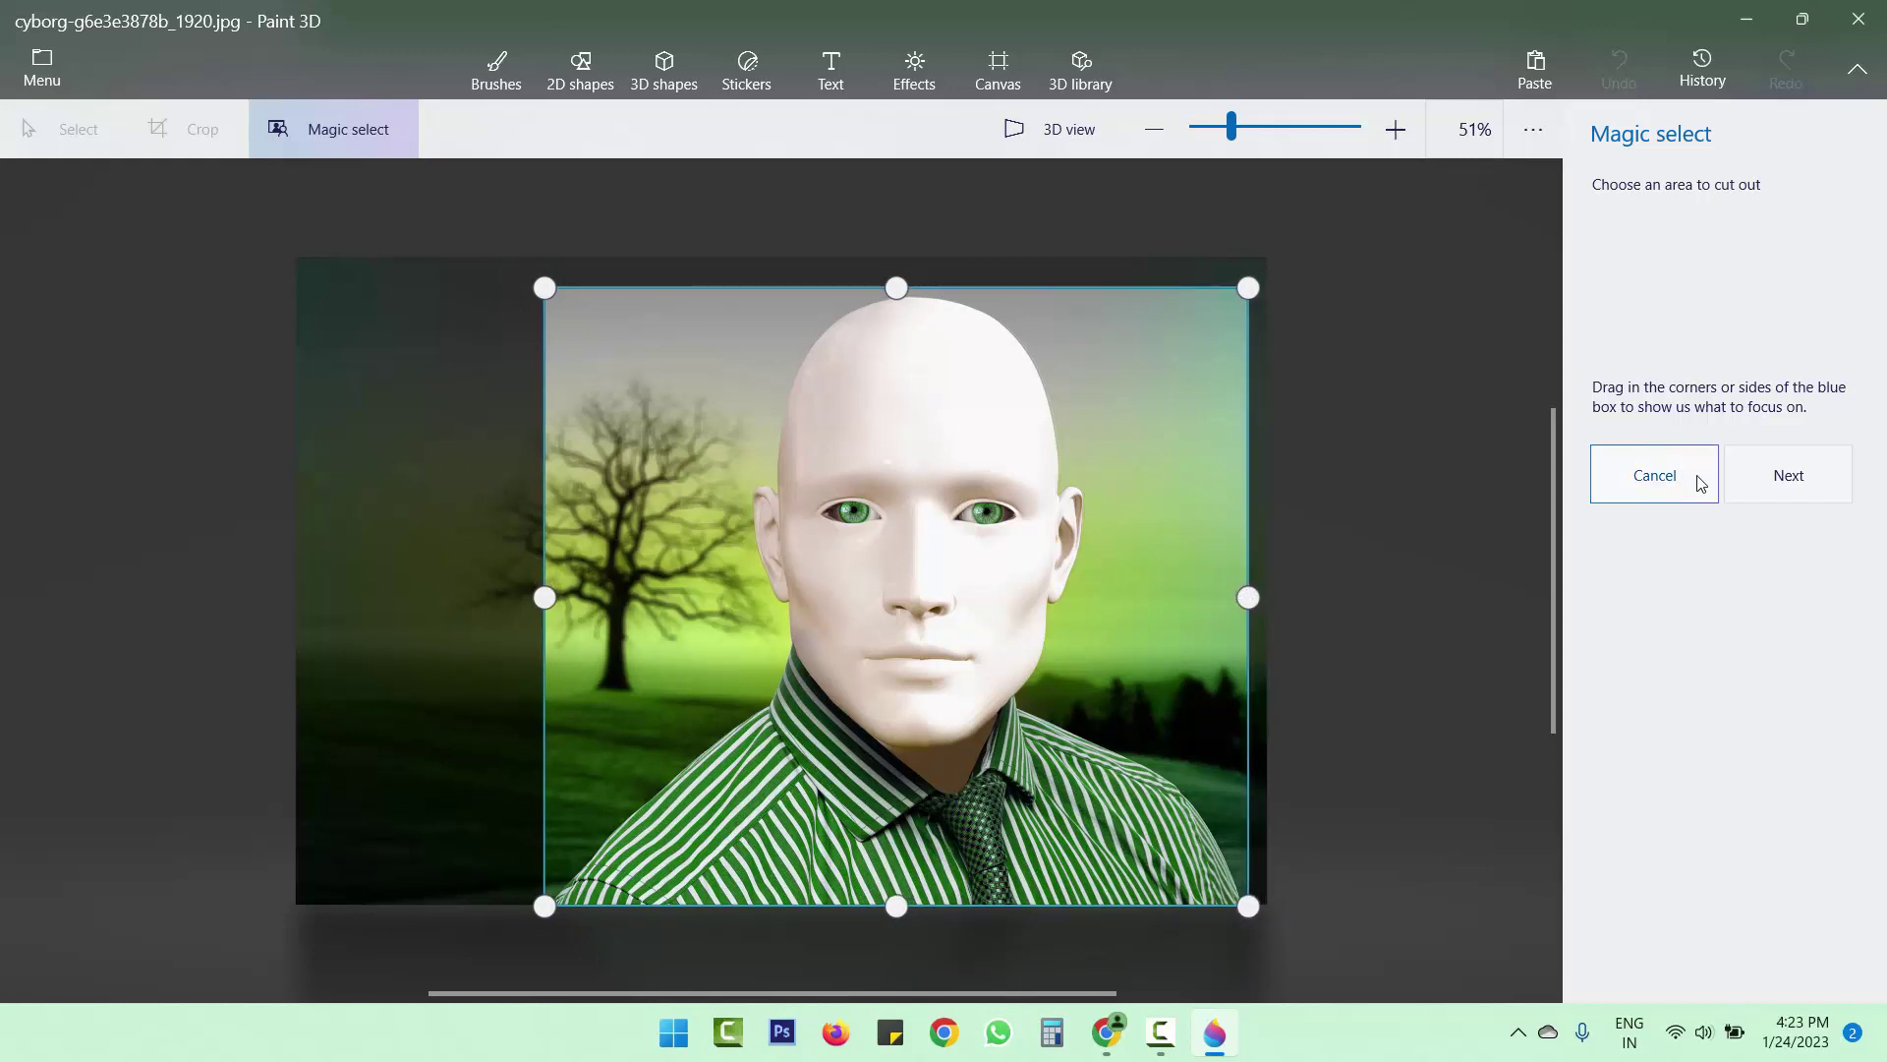
pyautogui.click(1781, 490)
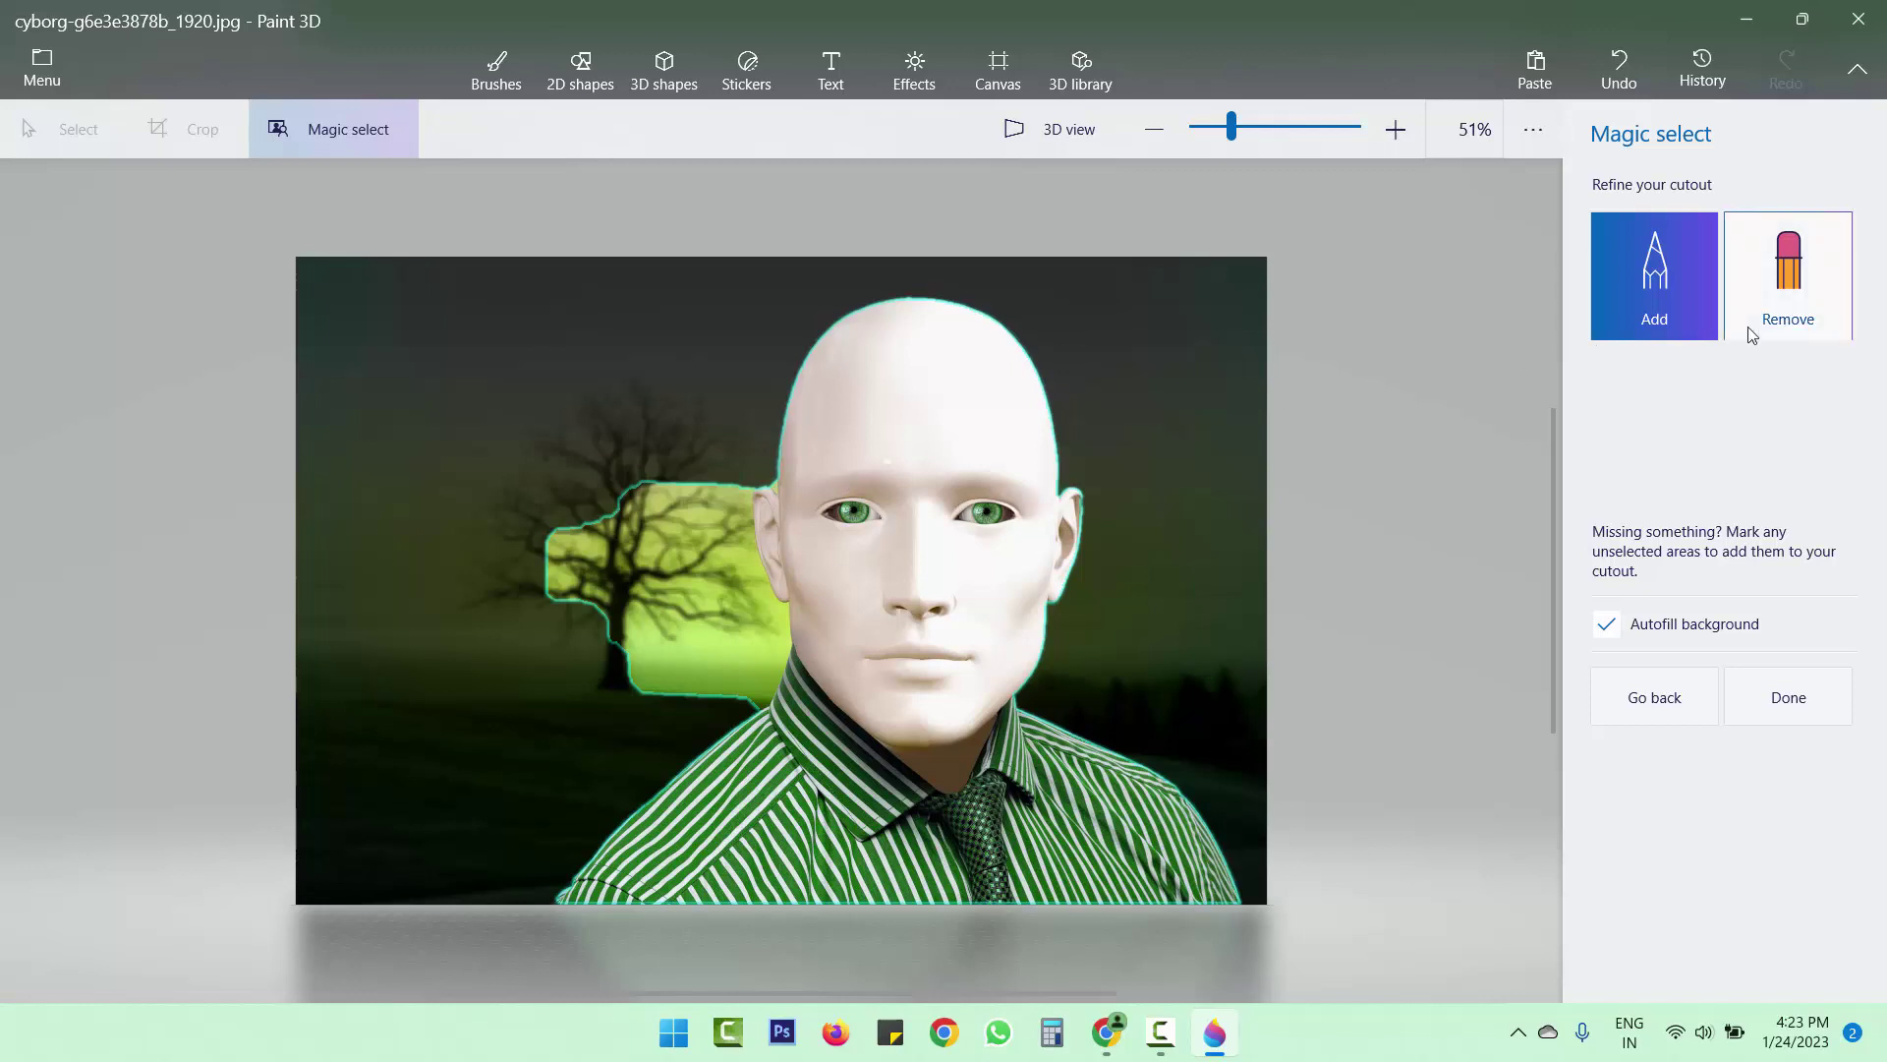
# Step: Finish the cyborg cutout and move it past the canvas's right edge
pyautogui.click(1790, 303)
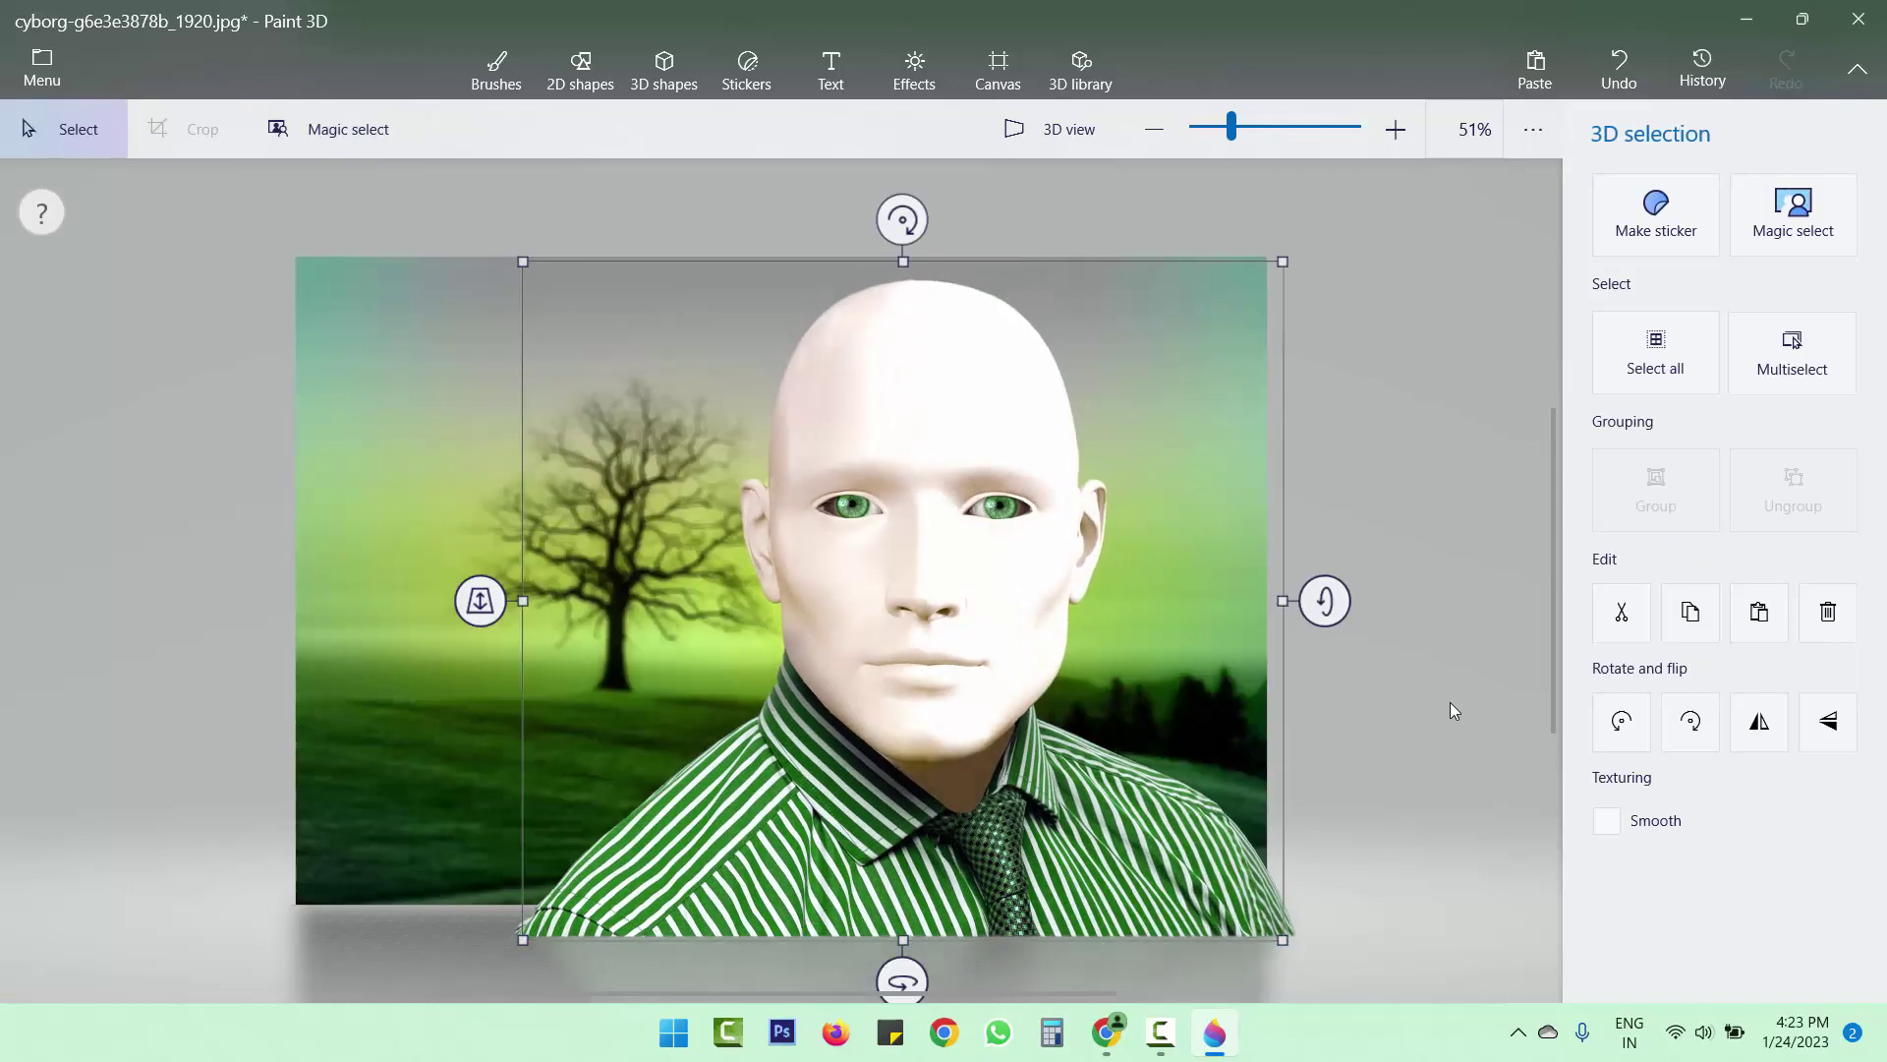
pyautogui.moveTo(948, 577); pyautogui.dragTo(692, 489)
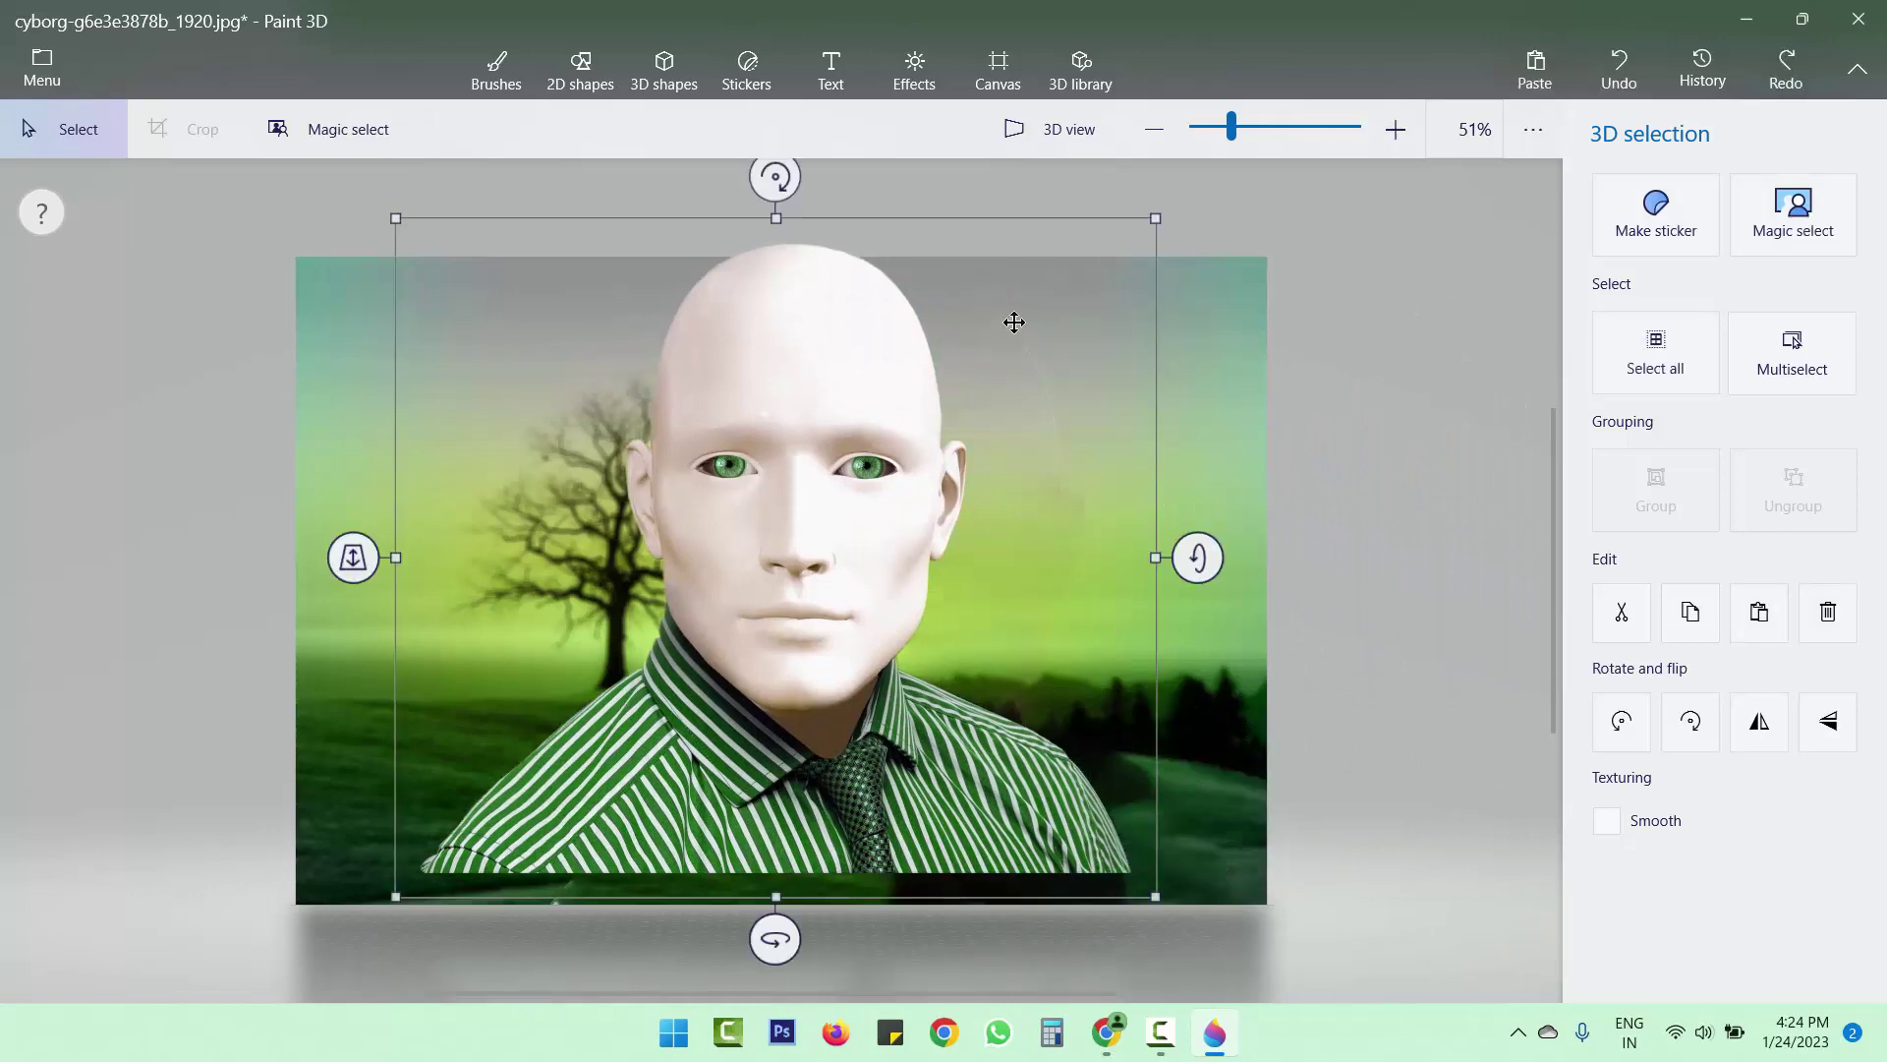
pyautogui.click(1219, 128)
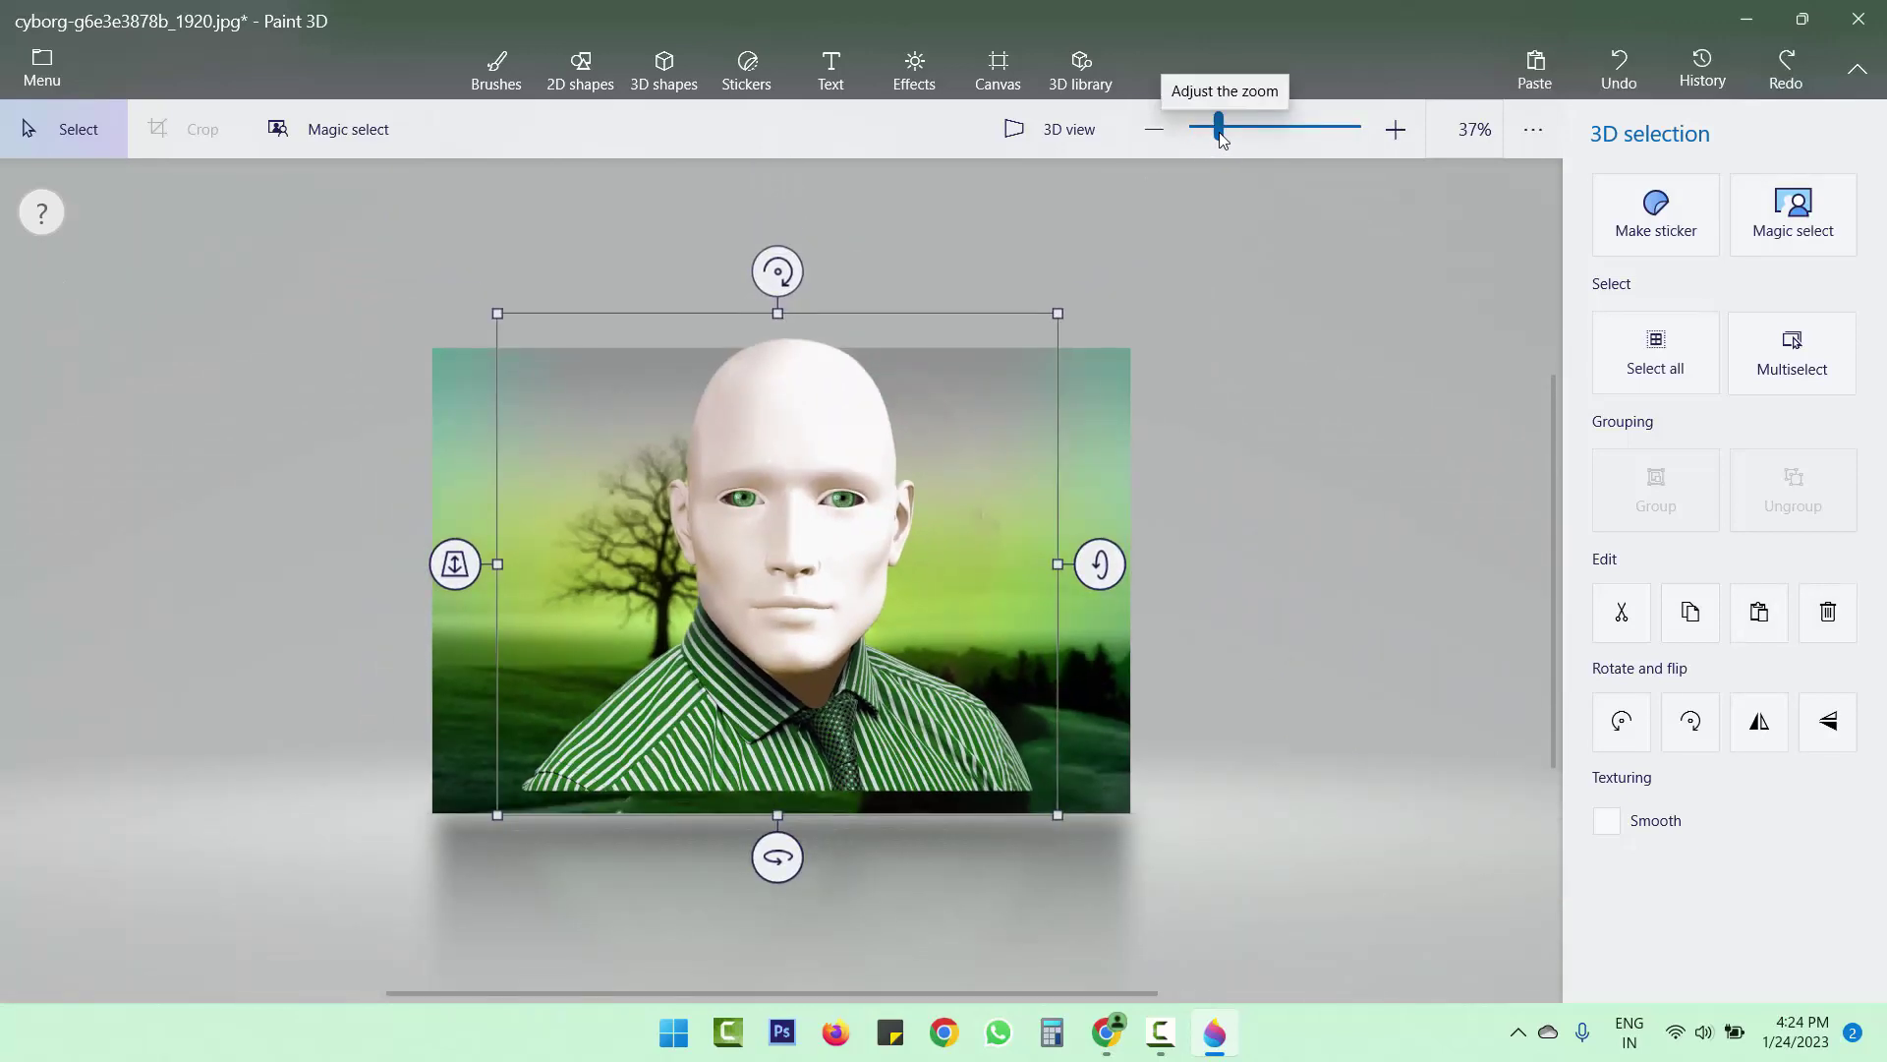
pyautogui.moveTo(839, 362); pyautogui.dragTo(1473, 460)
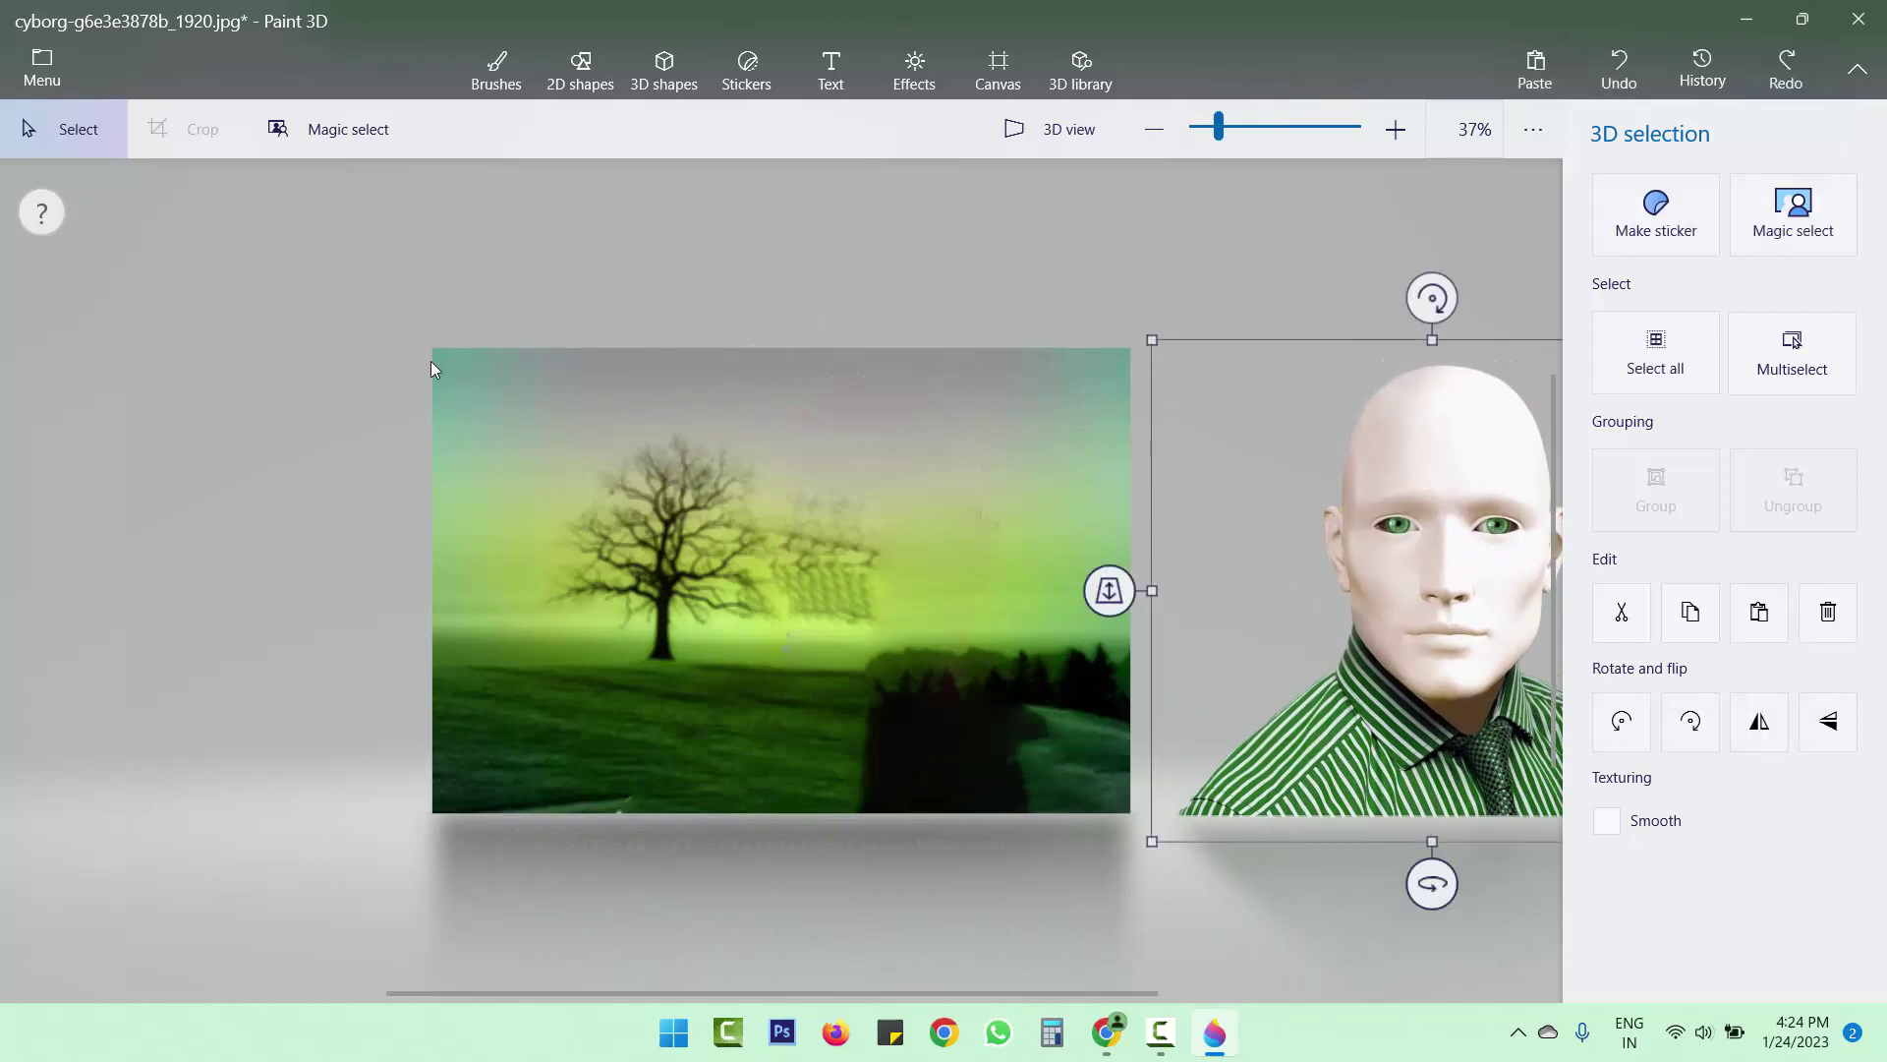
# Step: Delete the leftover landscape photo and move the cyborg back onto the white canvas
pyautogui.moveTo(376, 303); pyautogui.dragTo(1175, 906)
pyautogui.press('Delete')
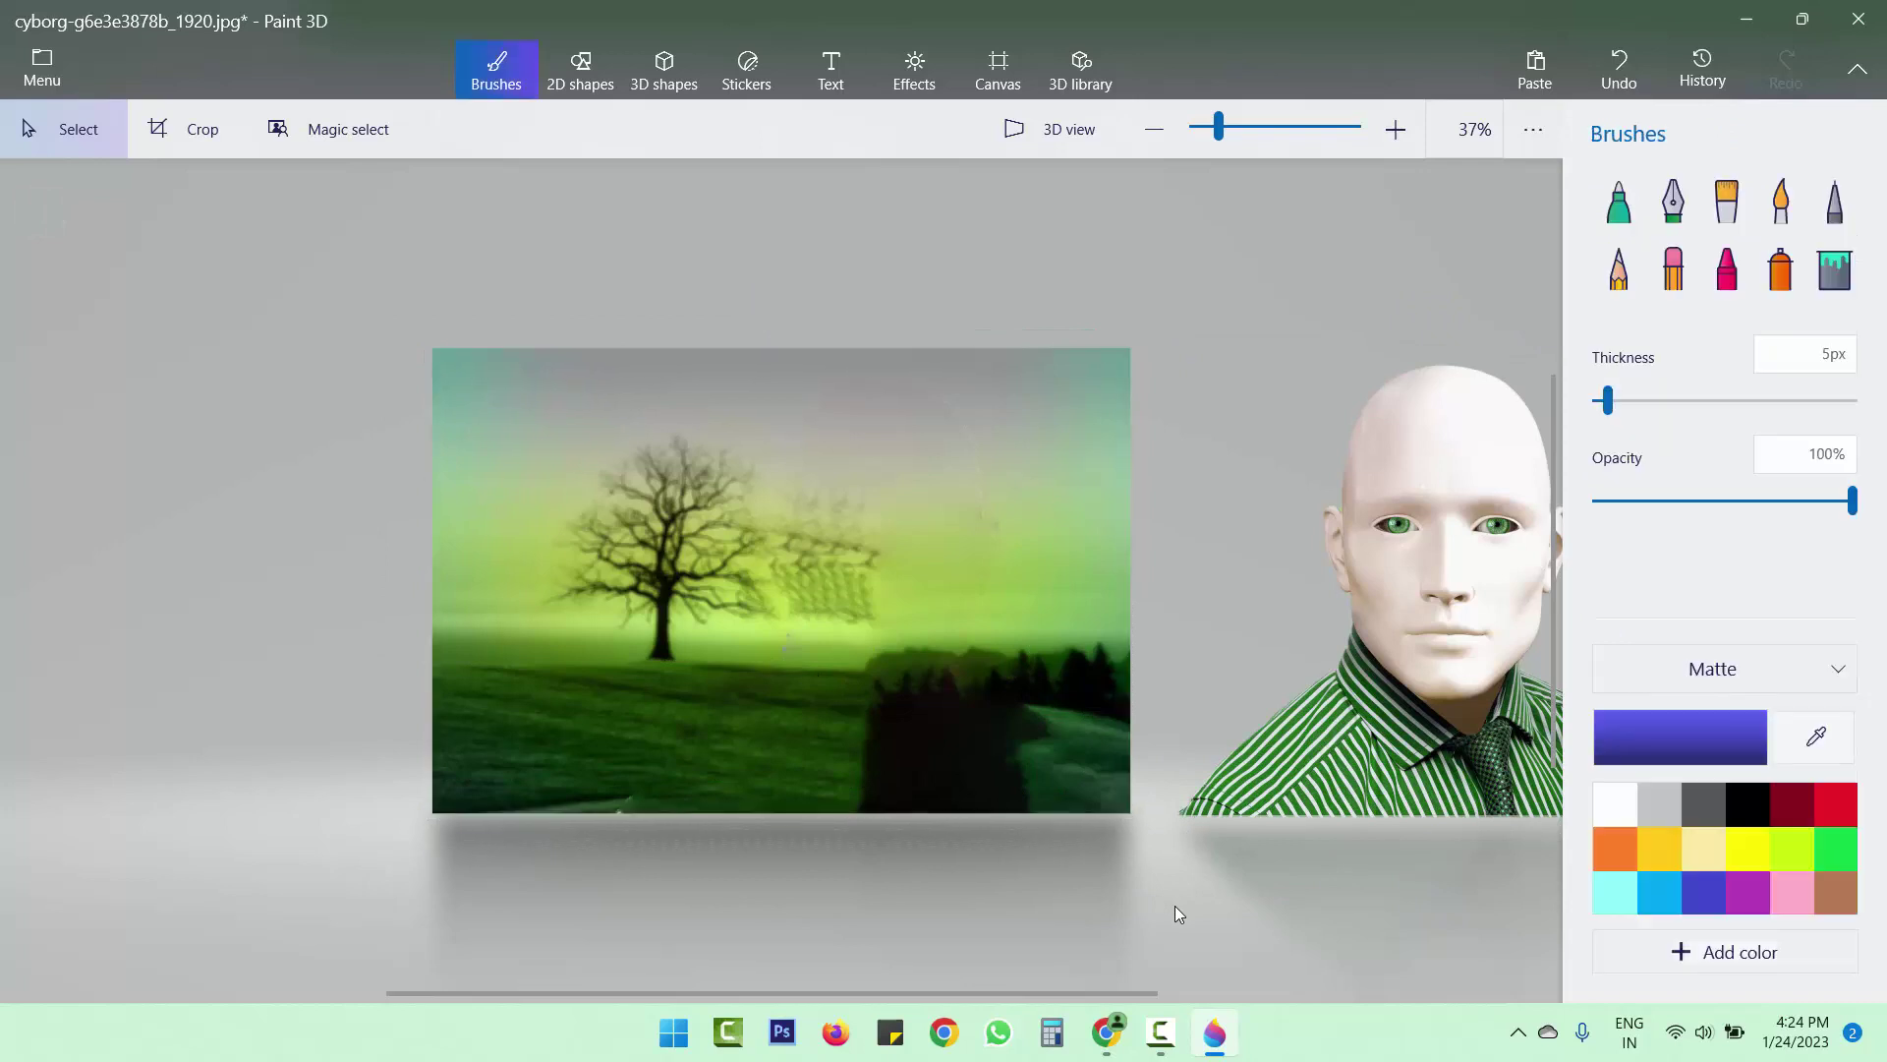
pyautogui.moveTo(881, 573); pyautogui.dragTo(1132, 665)
pyautogui.click(1419, 542)
pyautogui.moveTo(1418, 541); pyautogui.dragTo(768, 538)
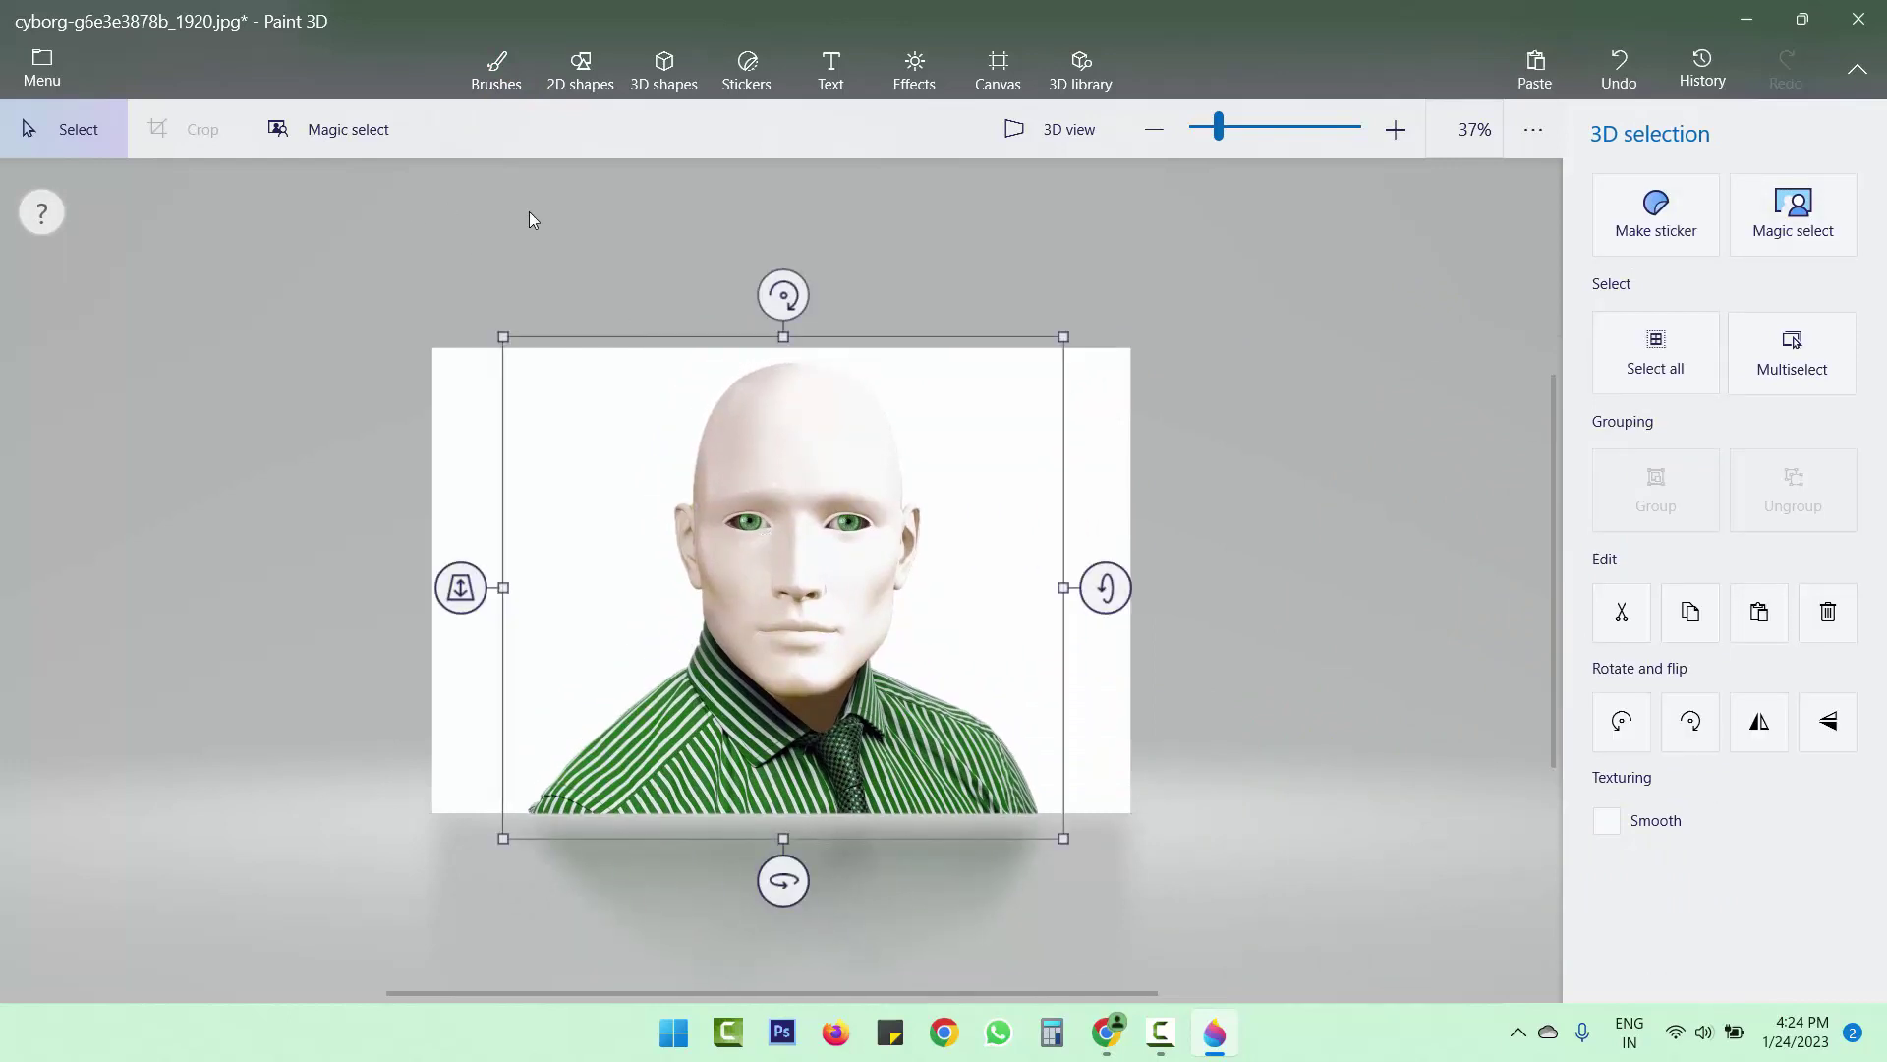
pyautogui.press('b')
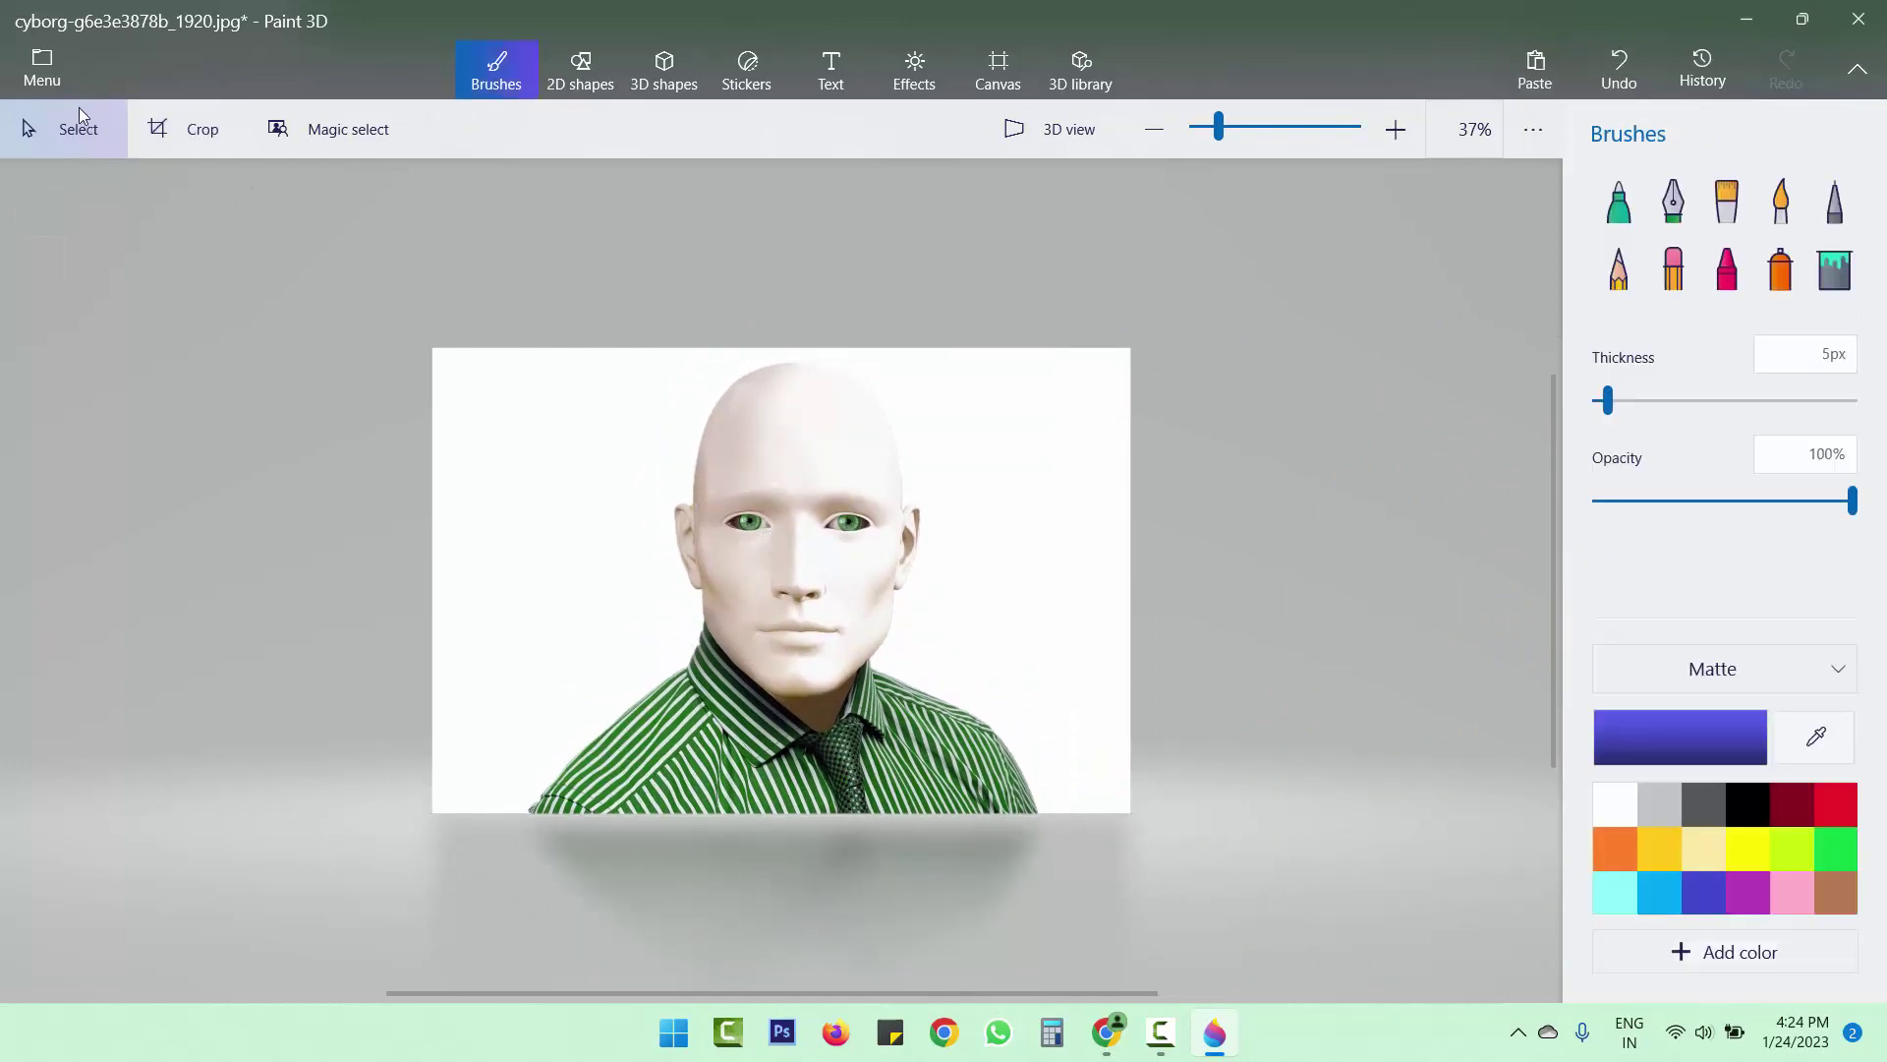
# Step: Save a copy as a 2D PNG image with transparency enabled
pyautogui.click(57, 71)
pyautogui.click(106, 380)
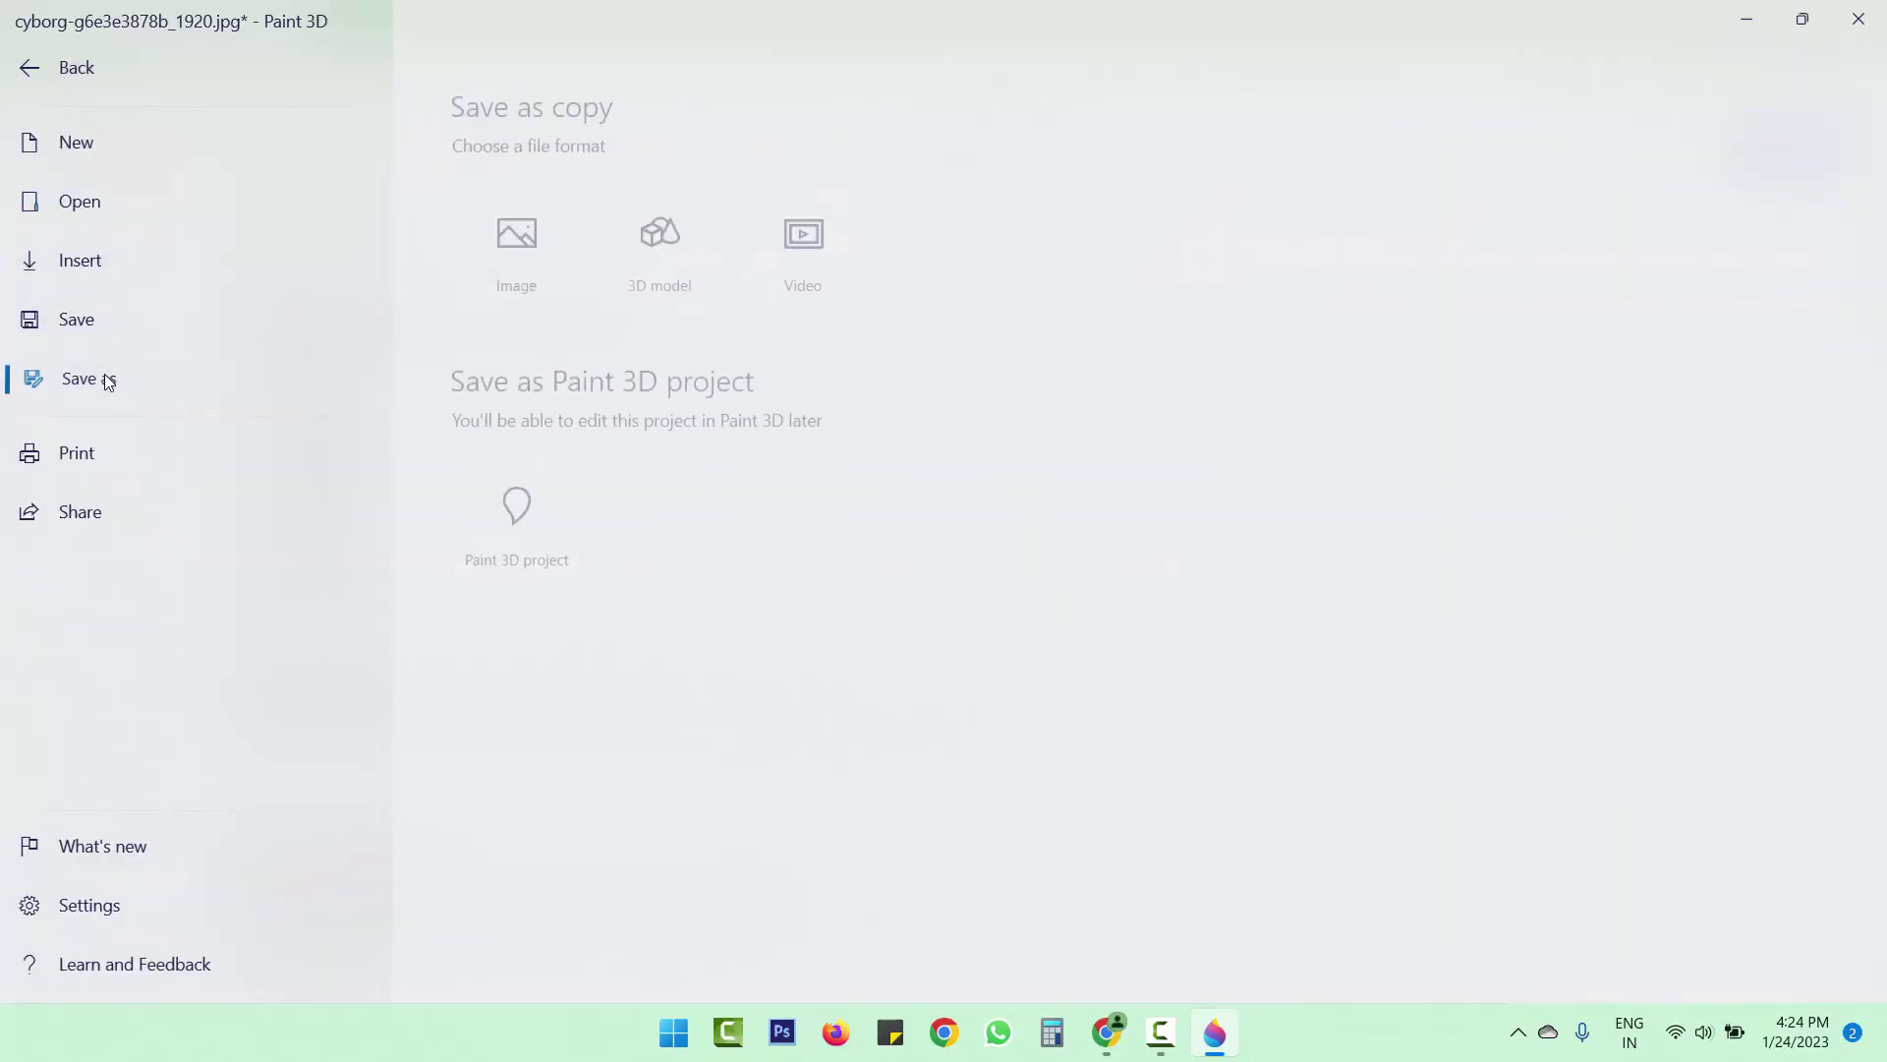
pyautogui.click(550, 243)
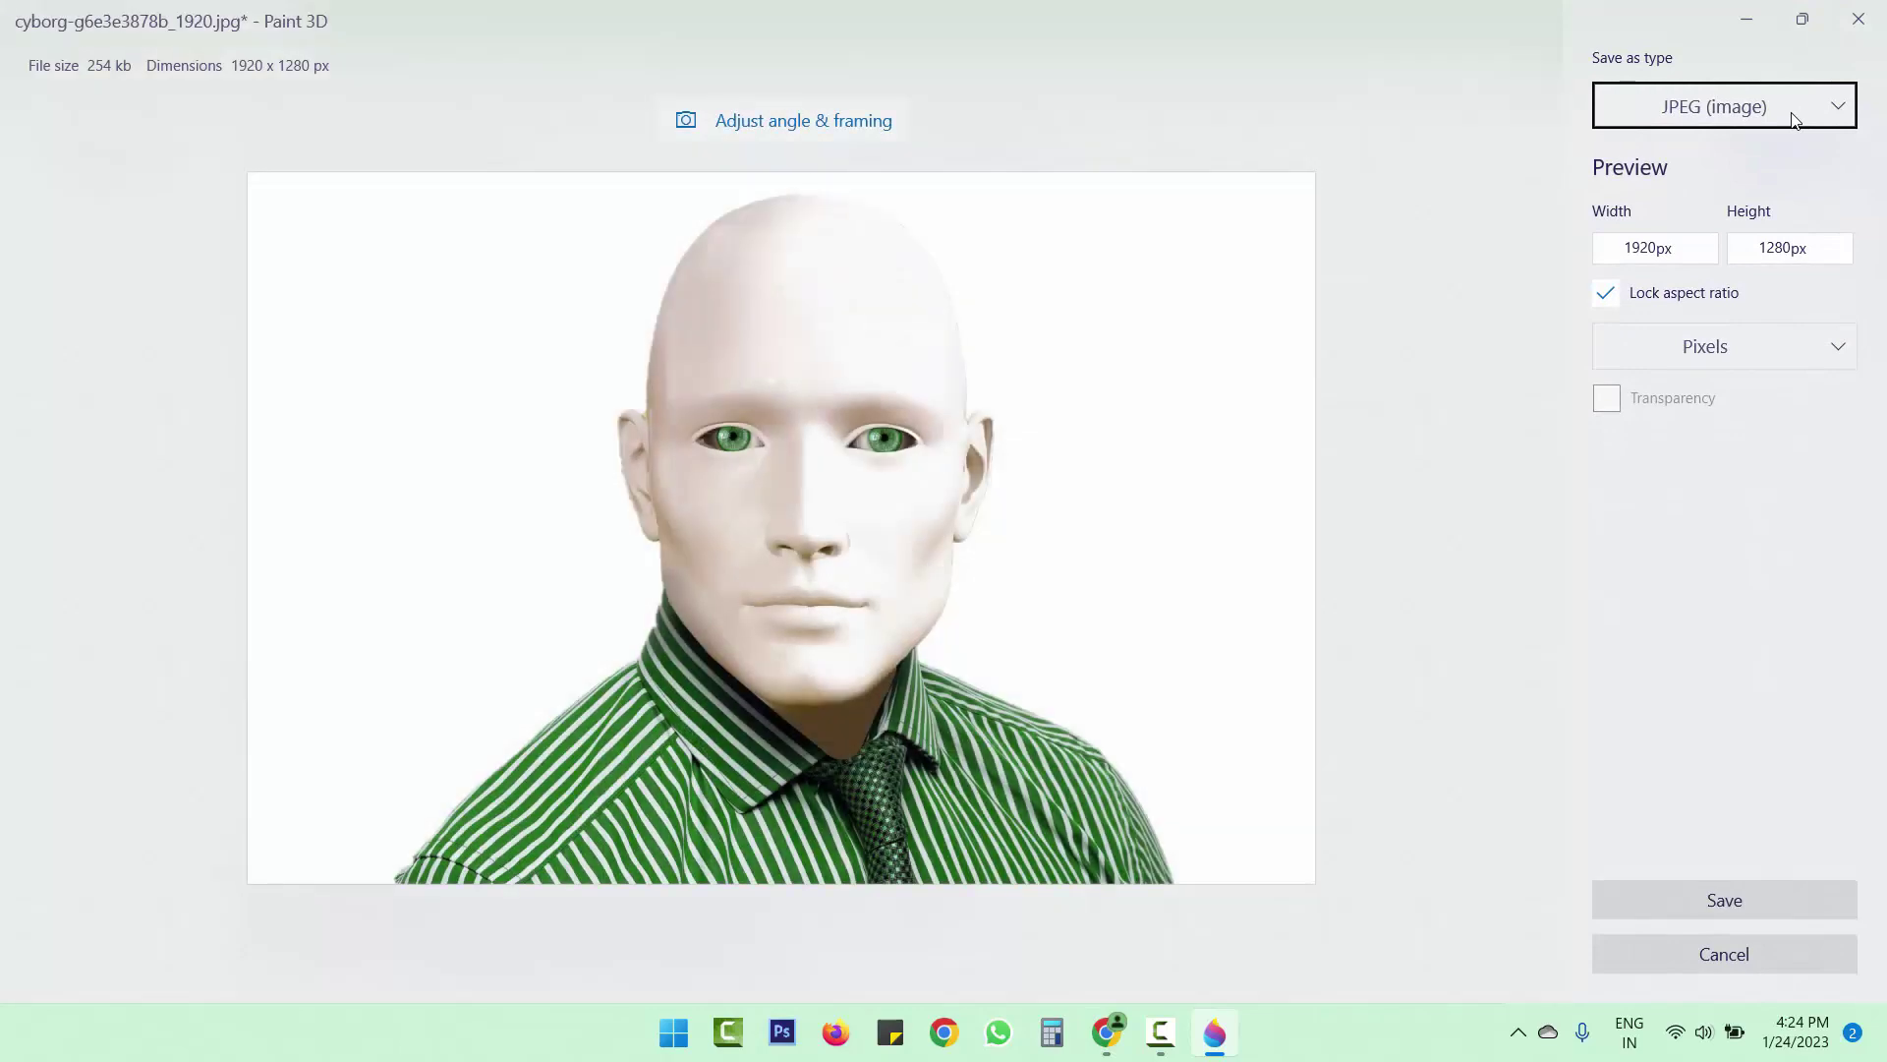
pyautogui.click(1791, 112)
pyautogui.click(1744, 78)
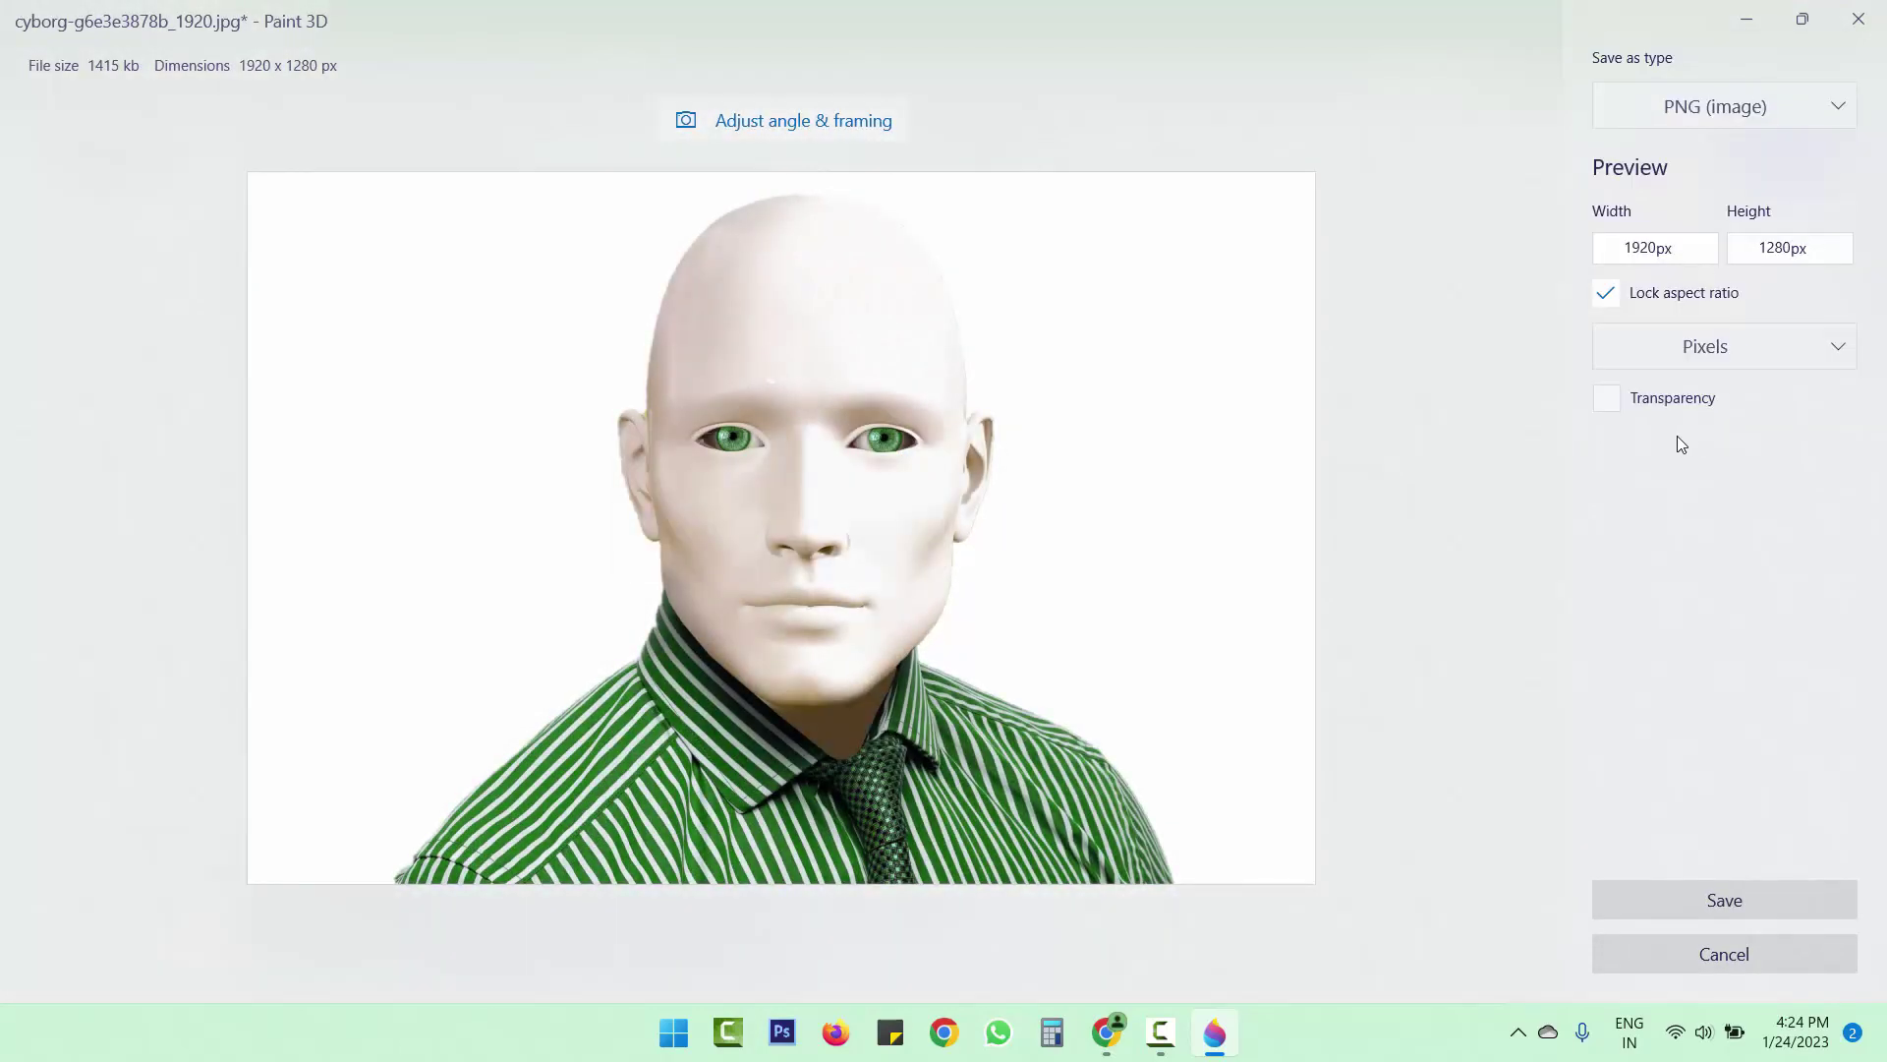
pyautogui.click(1617, 401)
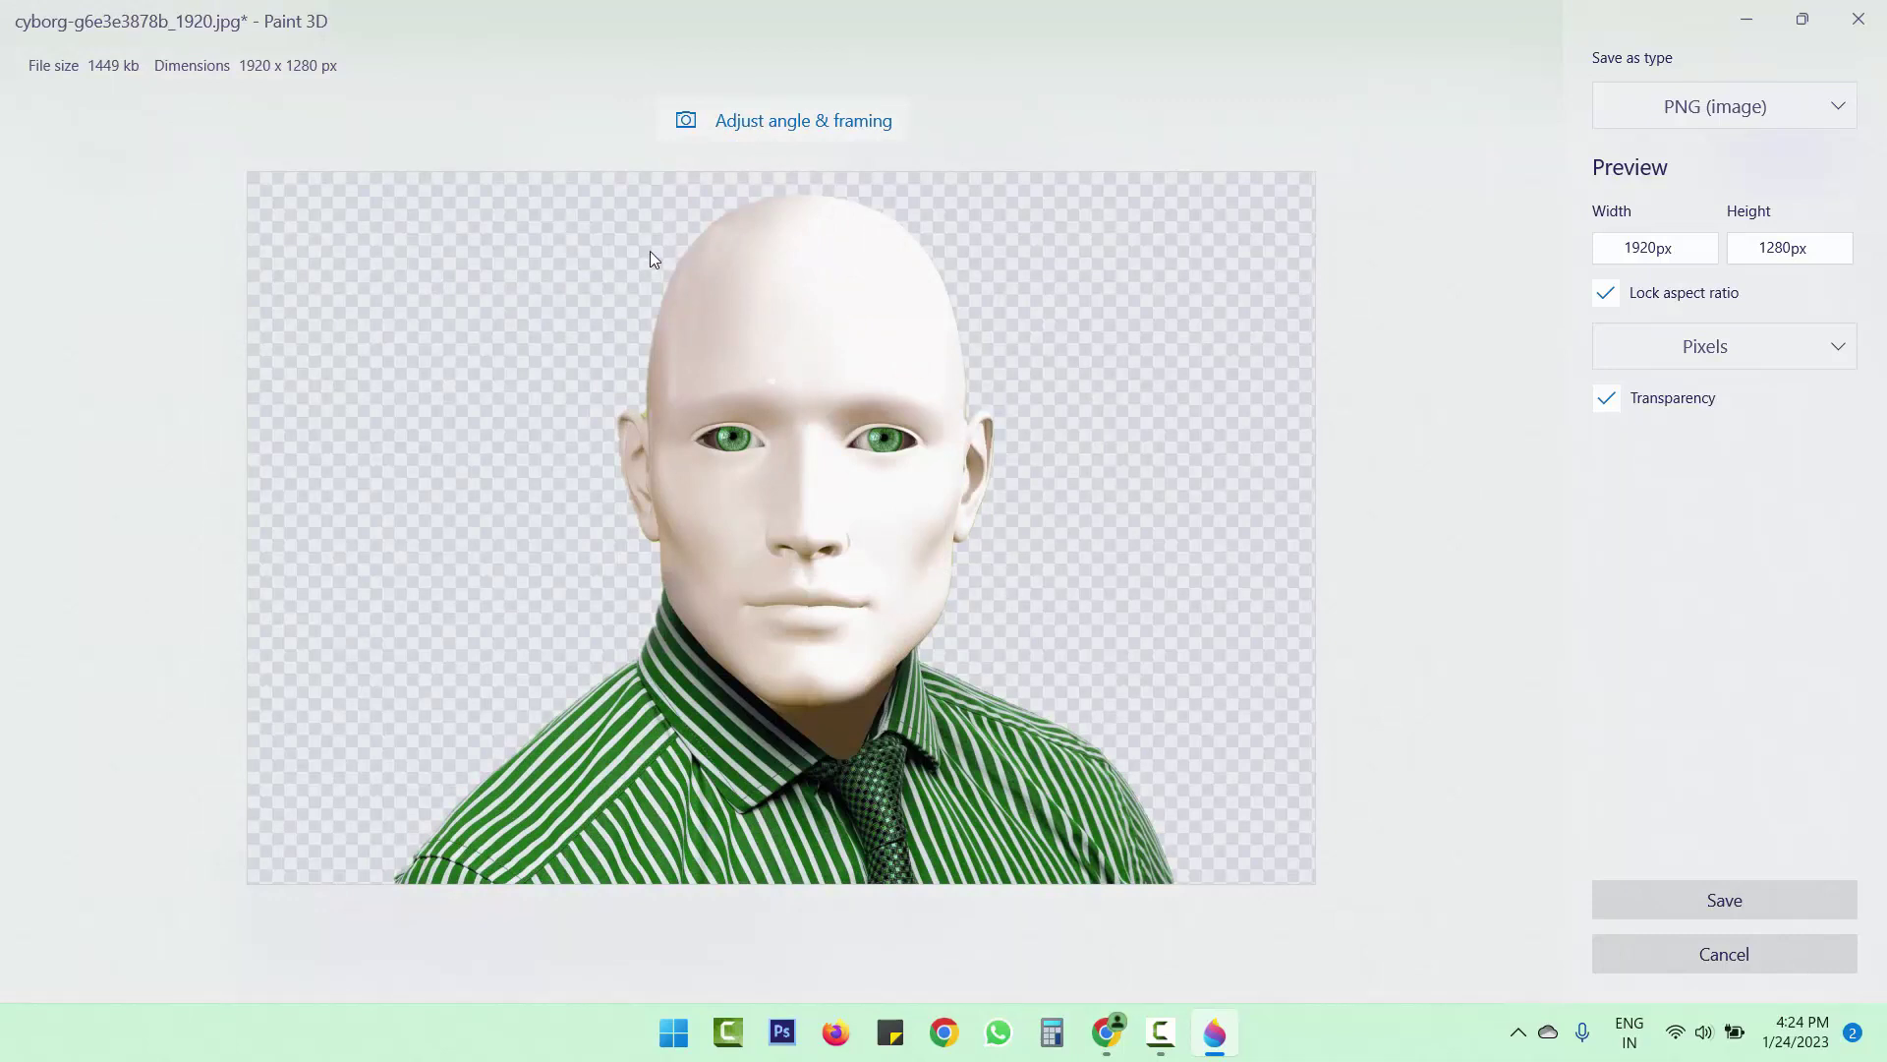
pyautogui.click(1708, 898)
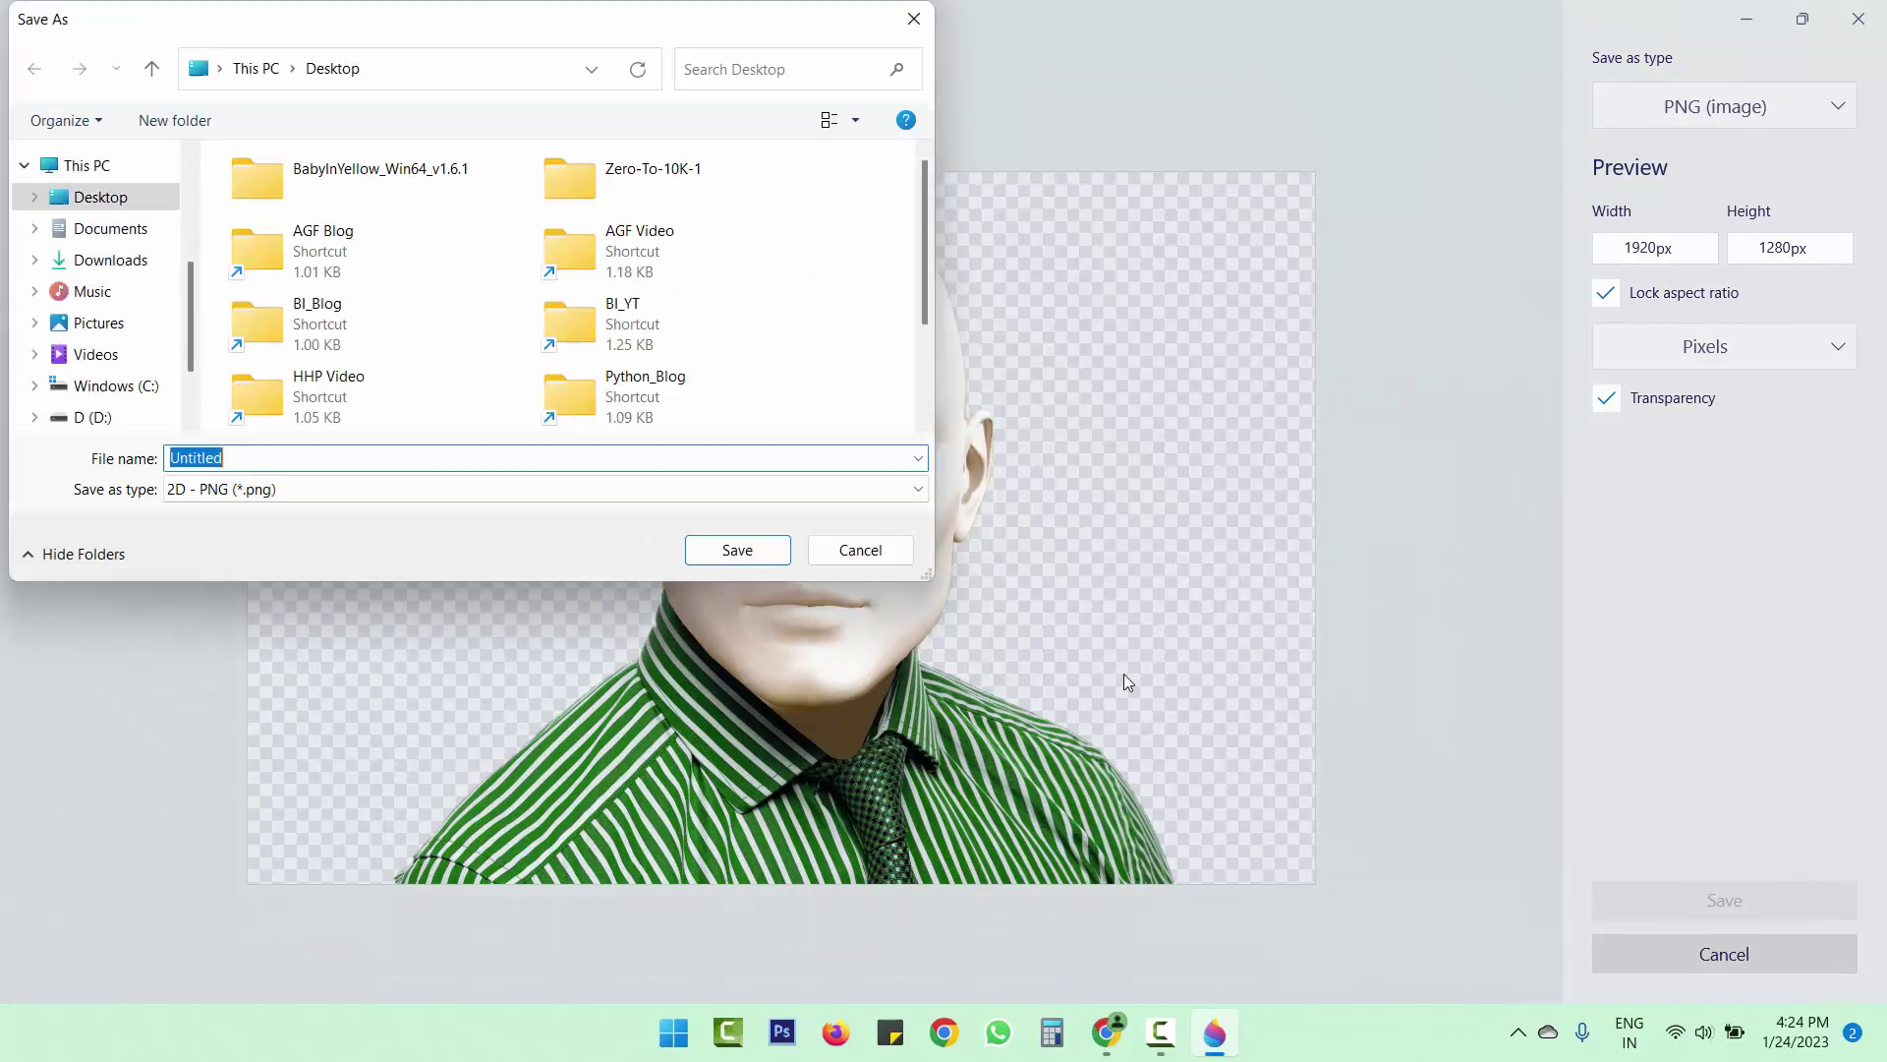
# Step: Name the file 'demo' and save it to the Desktop
pyautogui.write('demo')
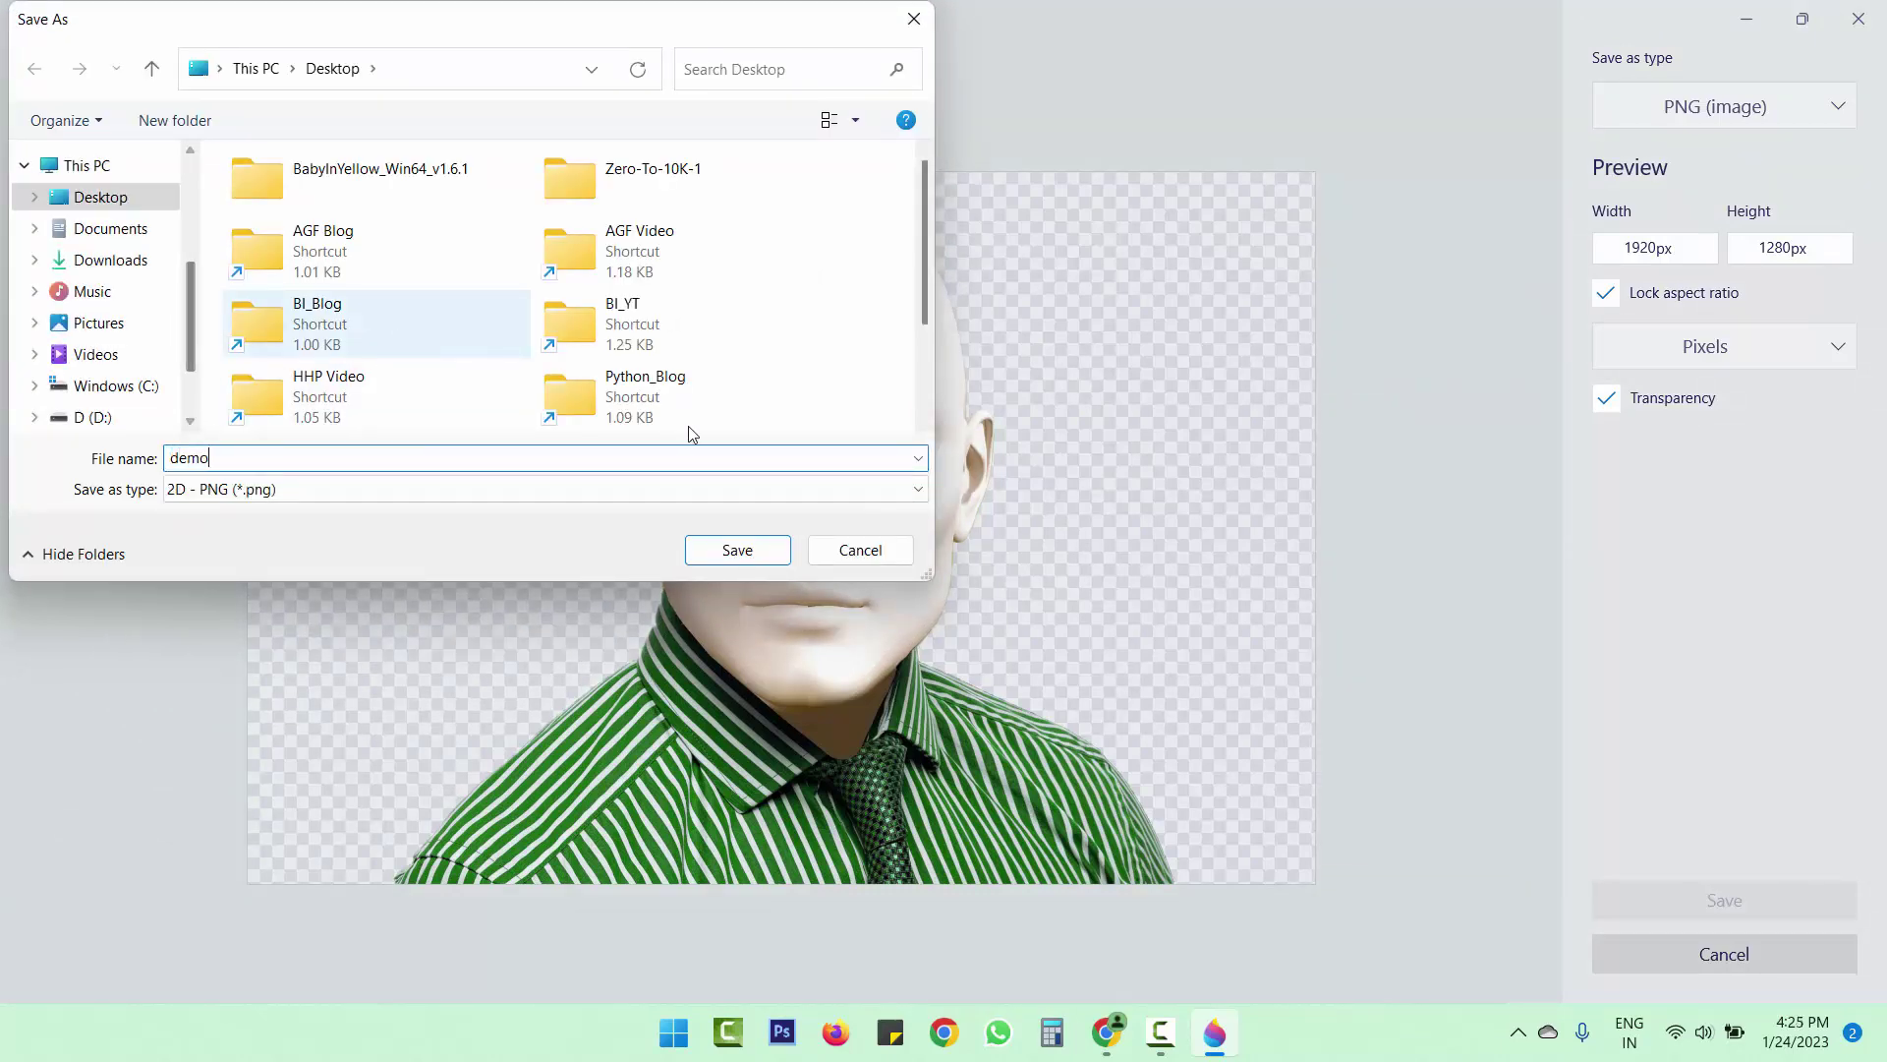
pyautogui.click(712, 545)
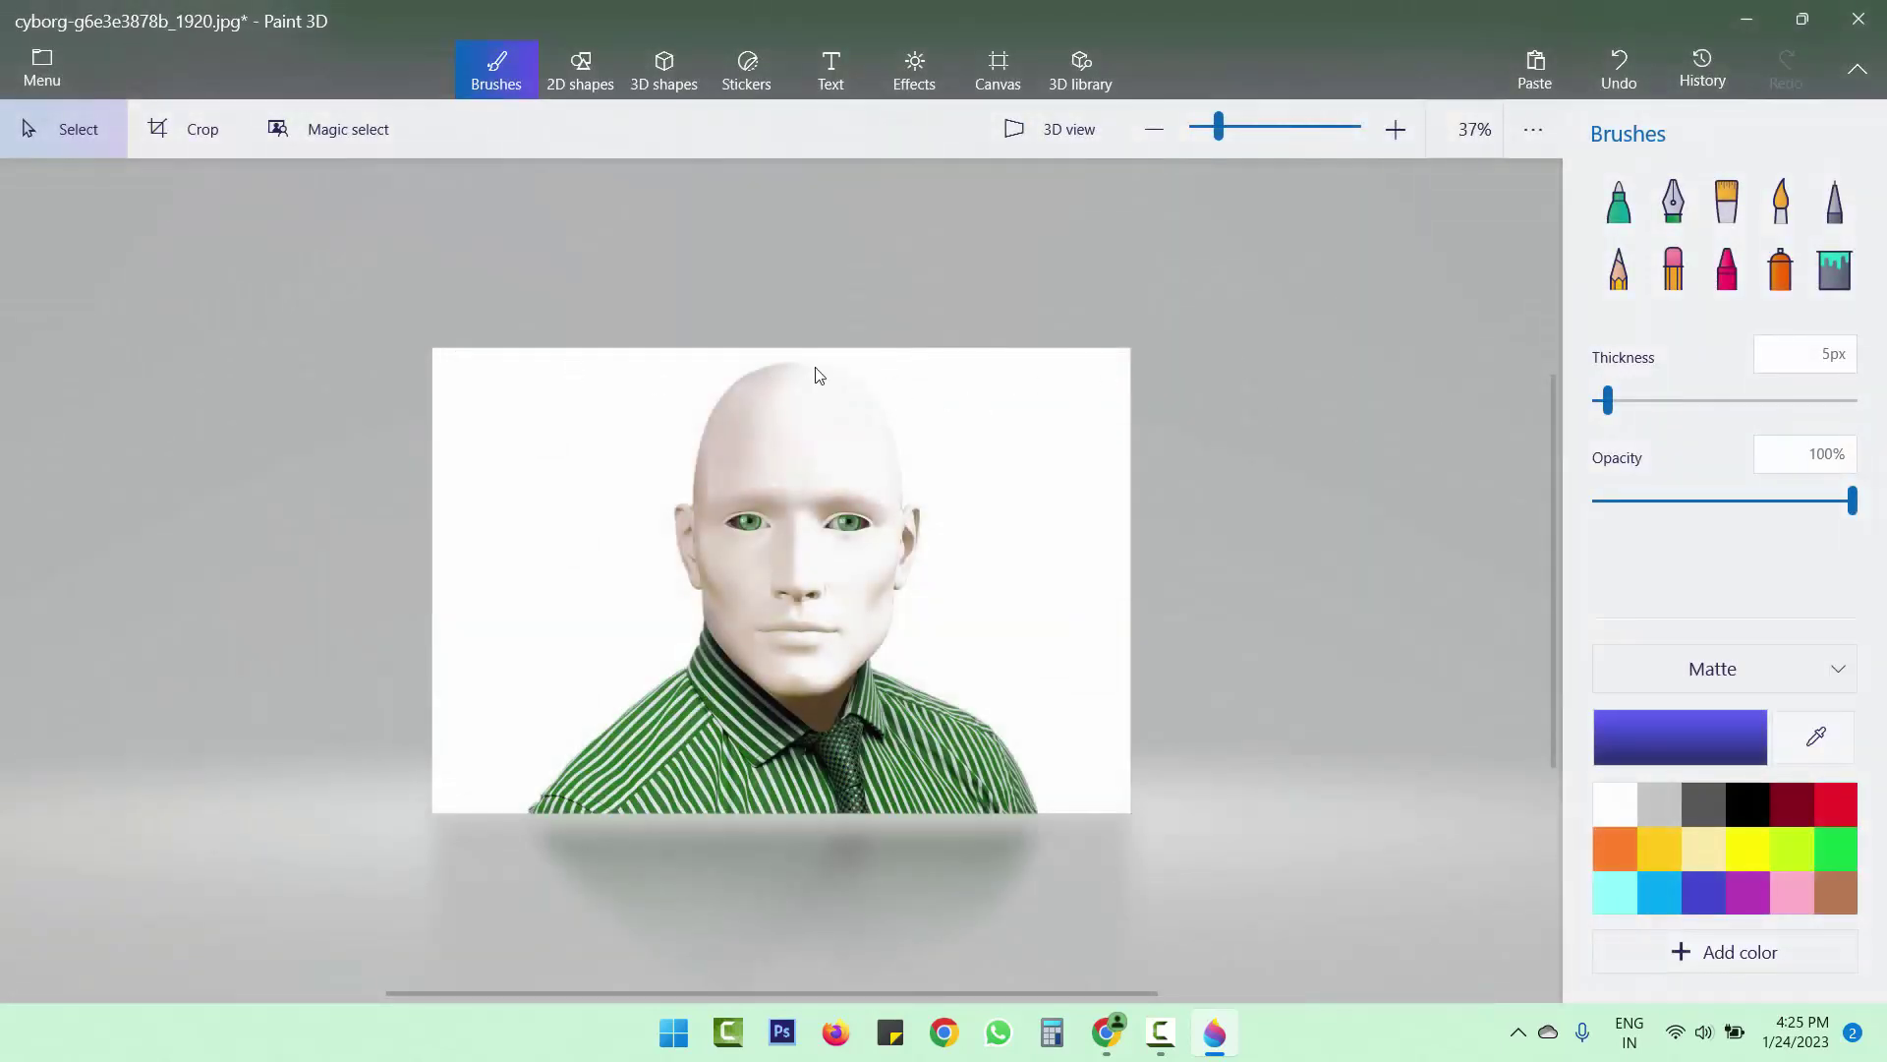
# Step: Open couple-gcbd7a3f75_1920.jpg, choosing Don't save for the cyborg image
pyautogui.click(46, 86)
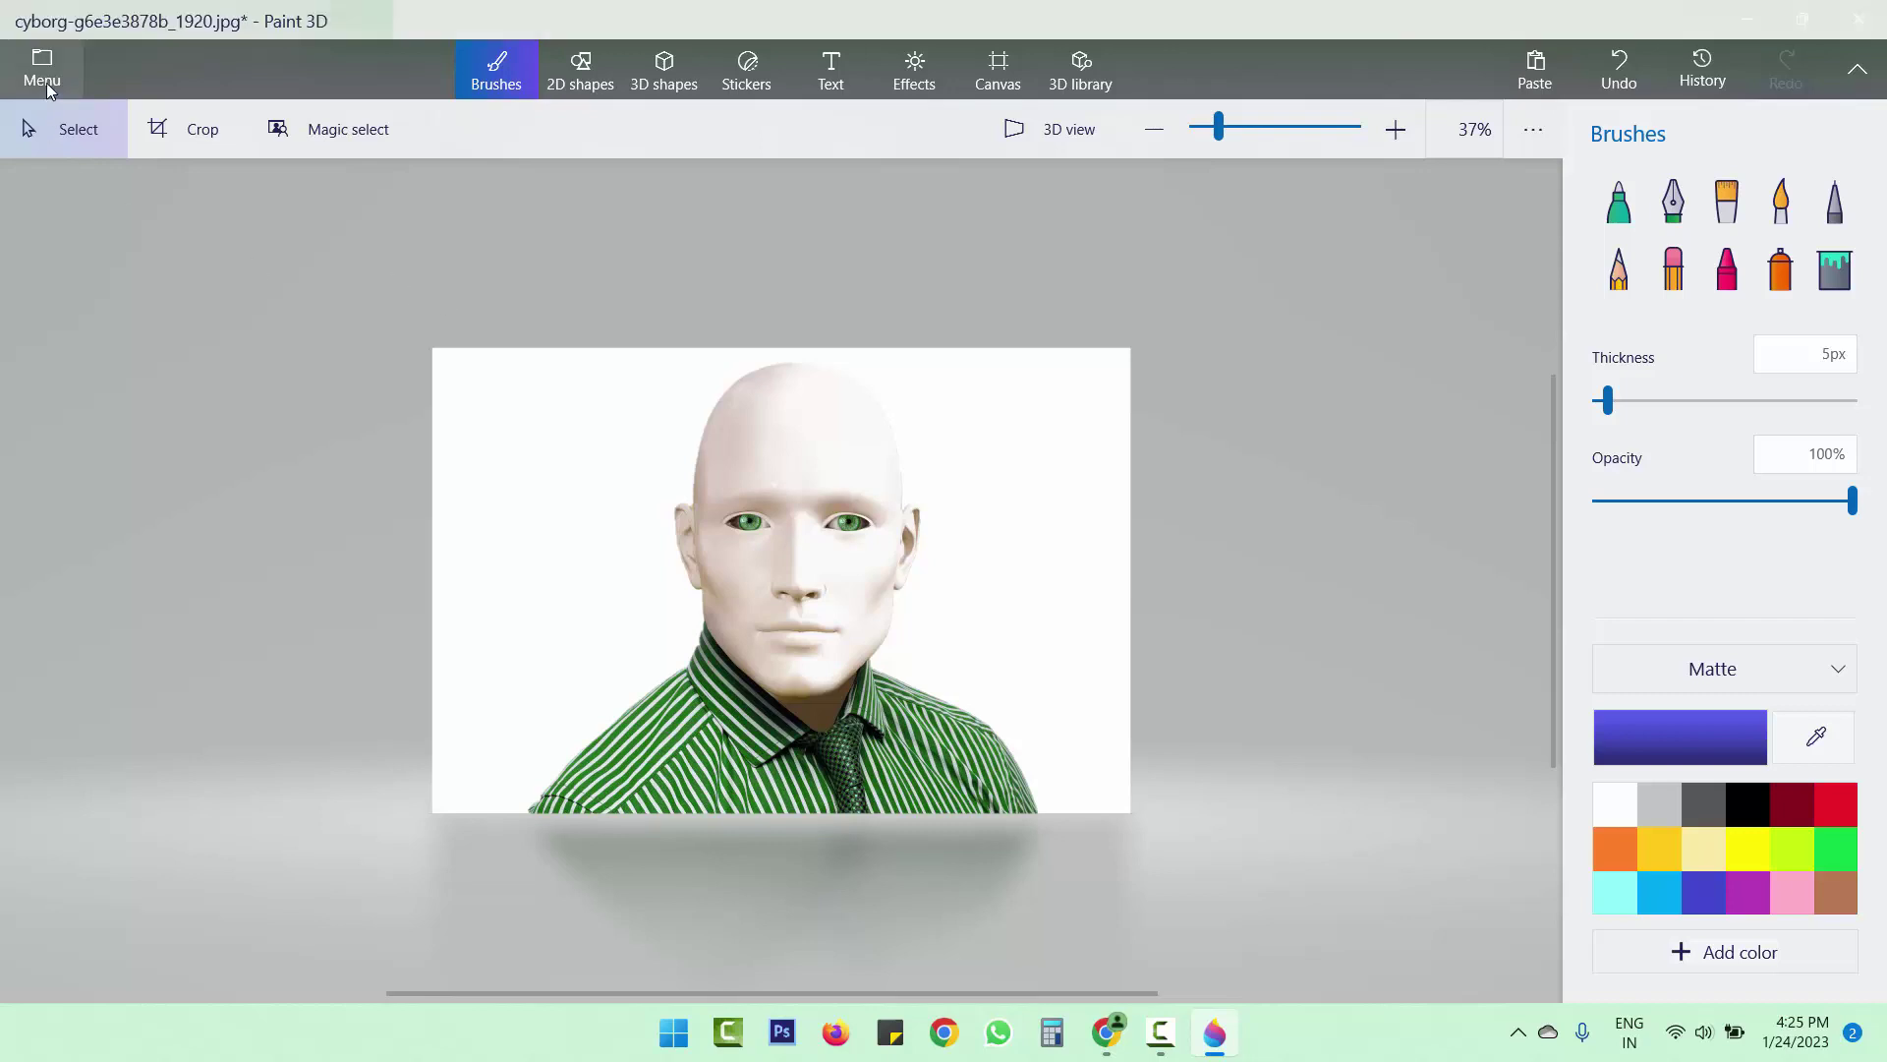
pyautogui.click(582, 146)
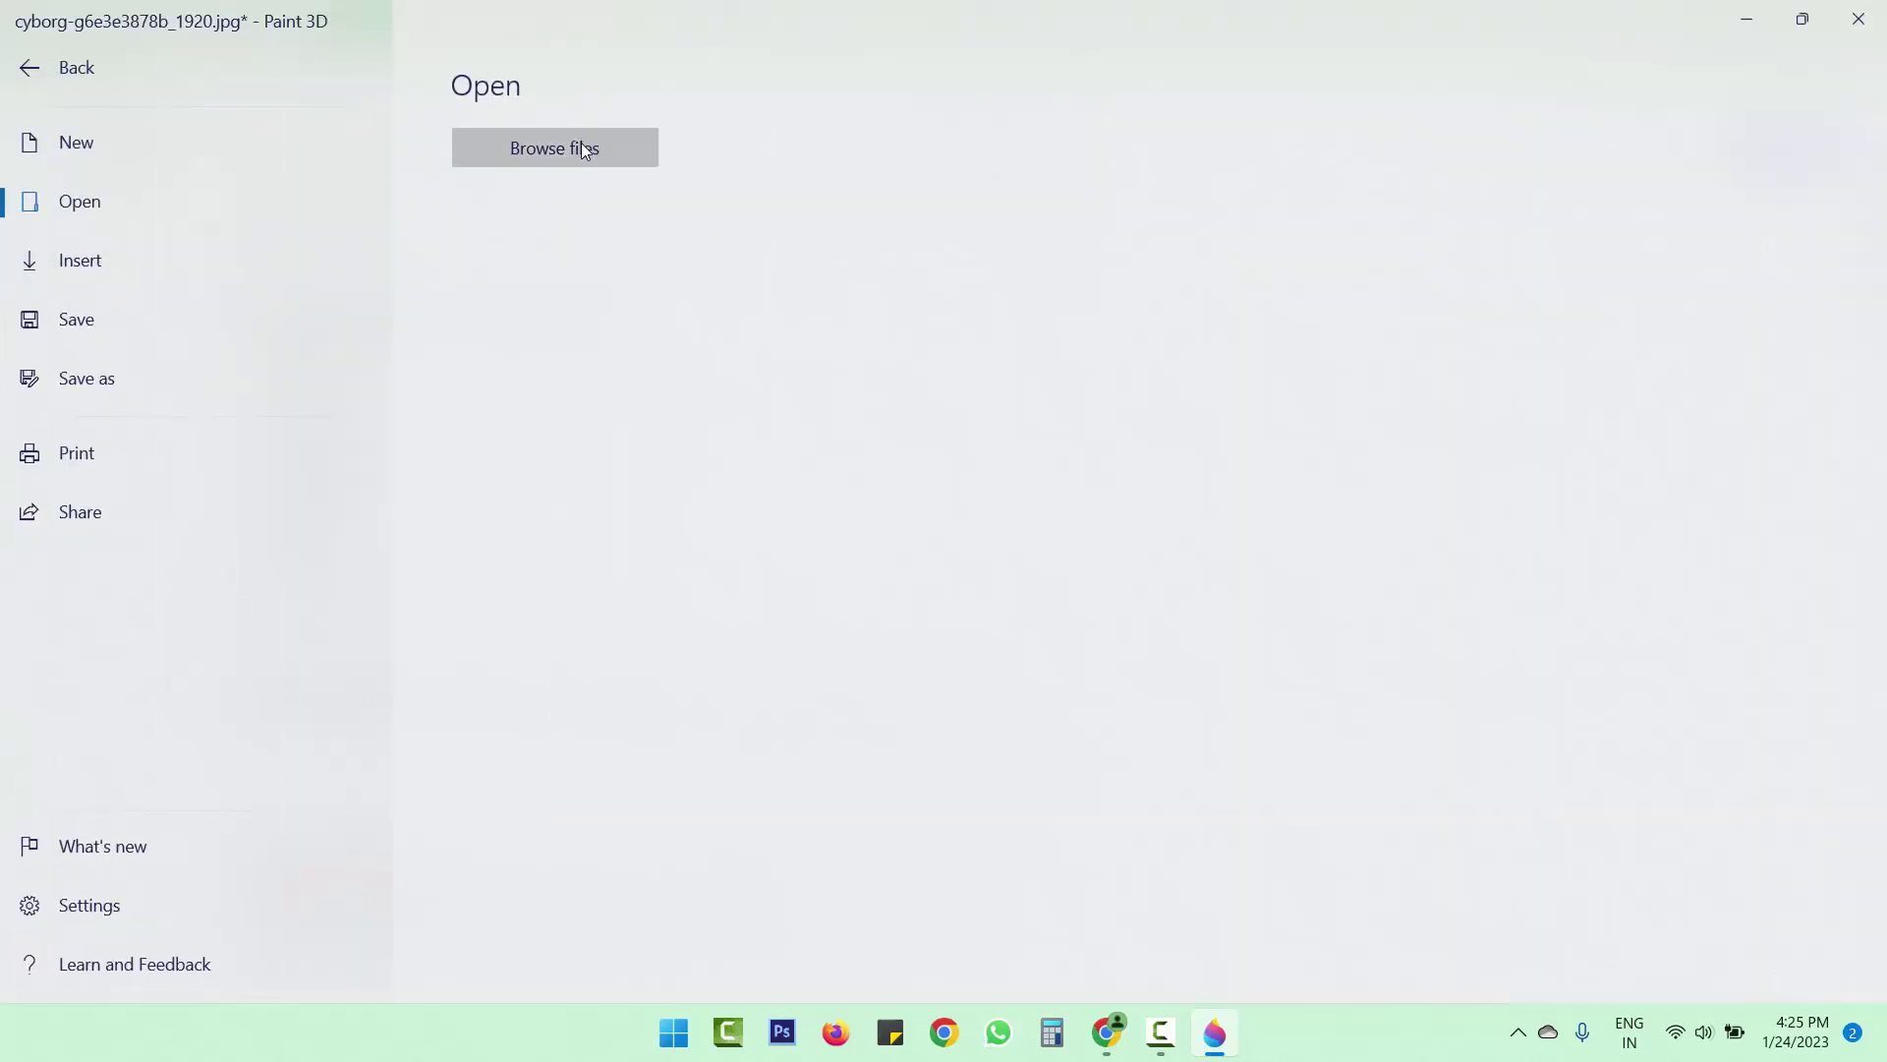
pyautogui.click(995, 586)
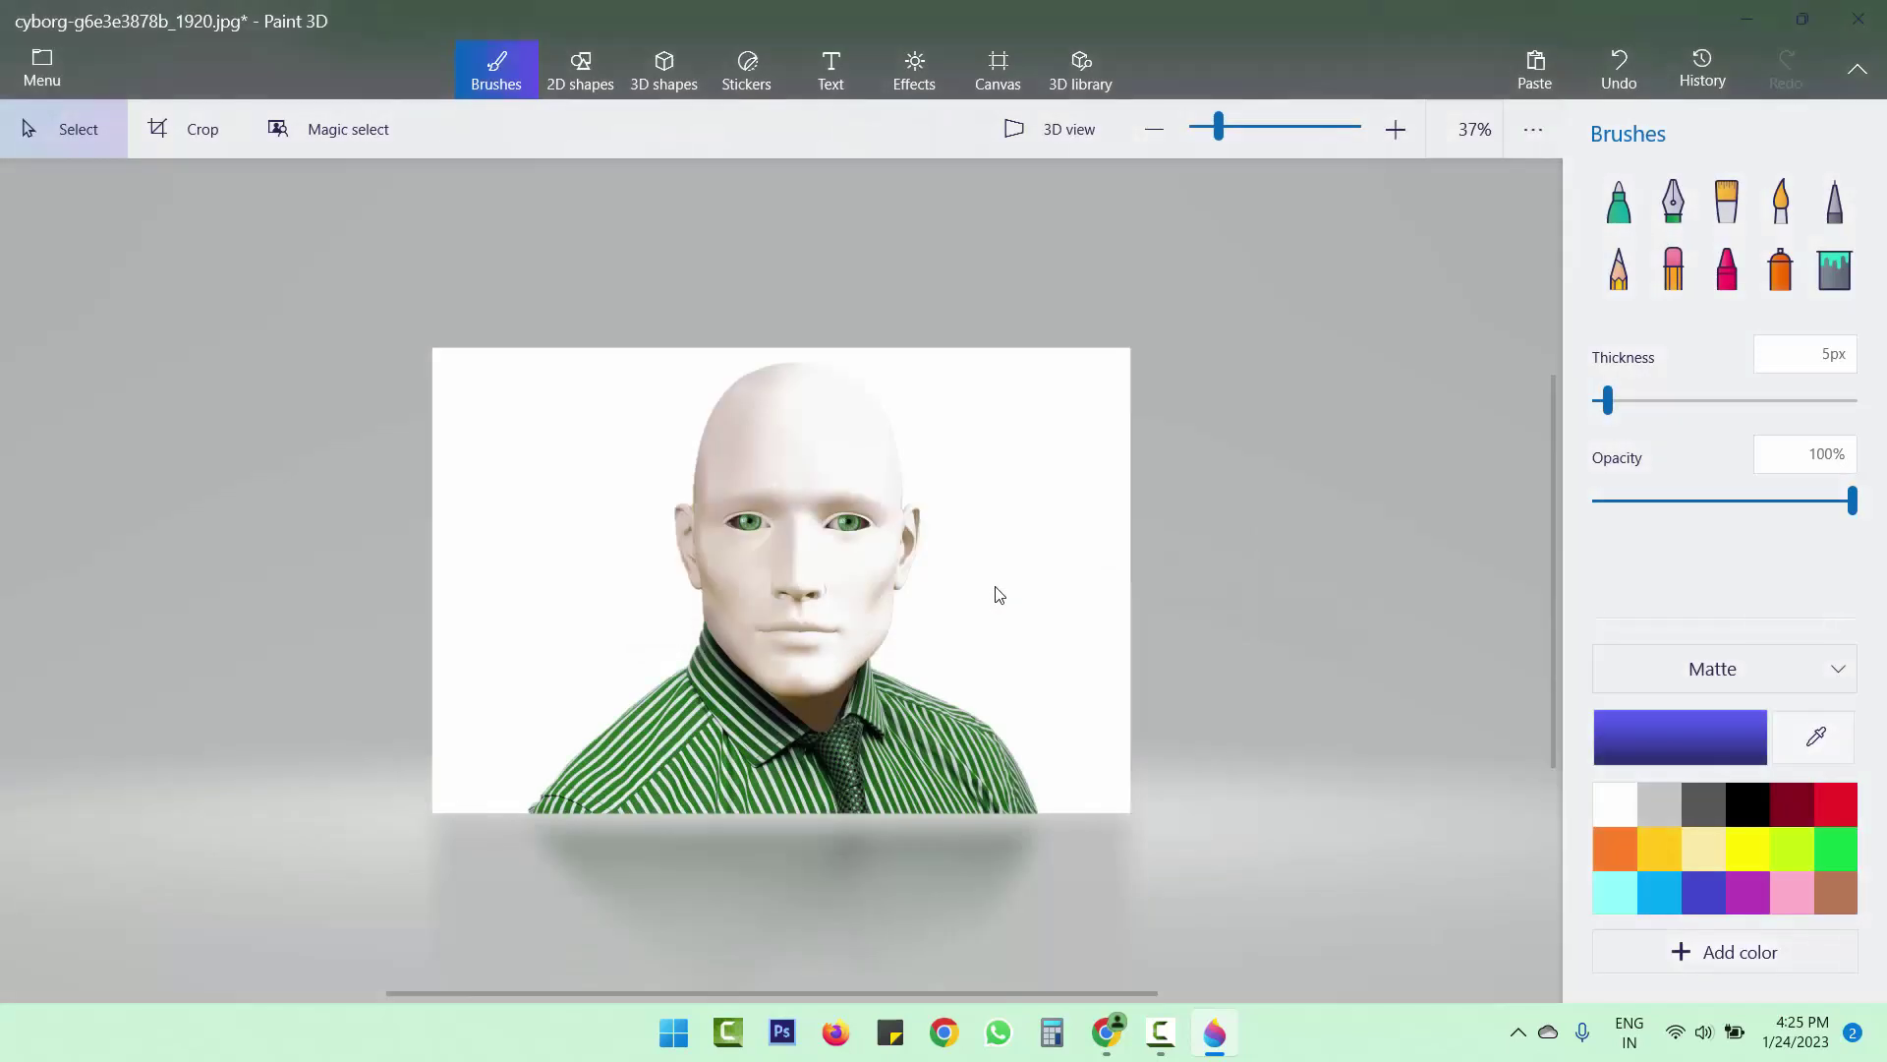
pyautogui.click(688, 394)
pyautogui.click(766, 550)
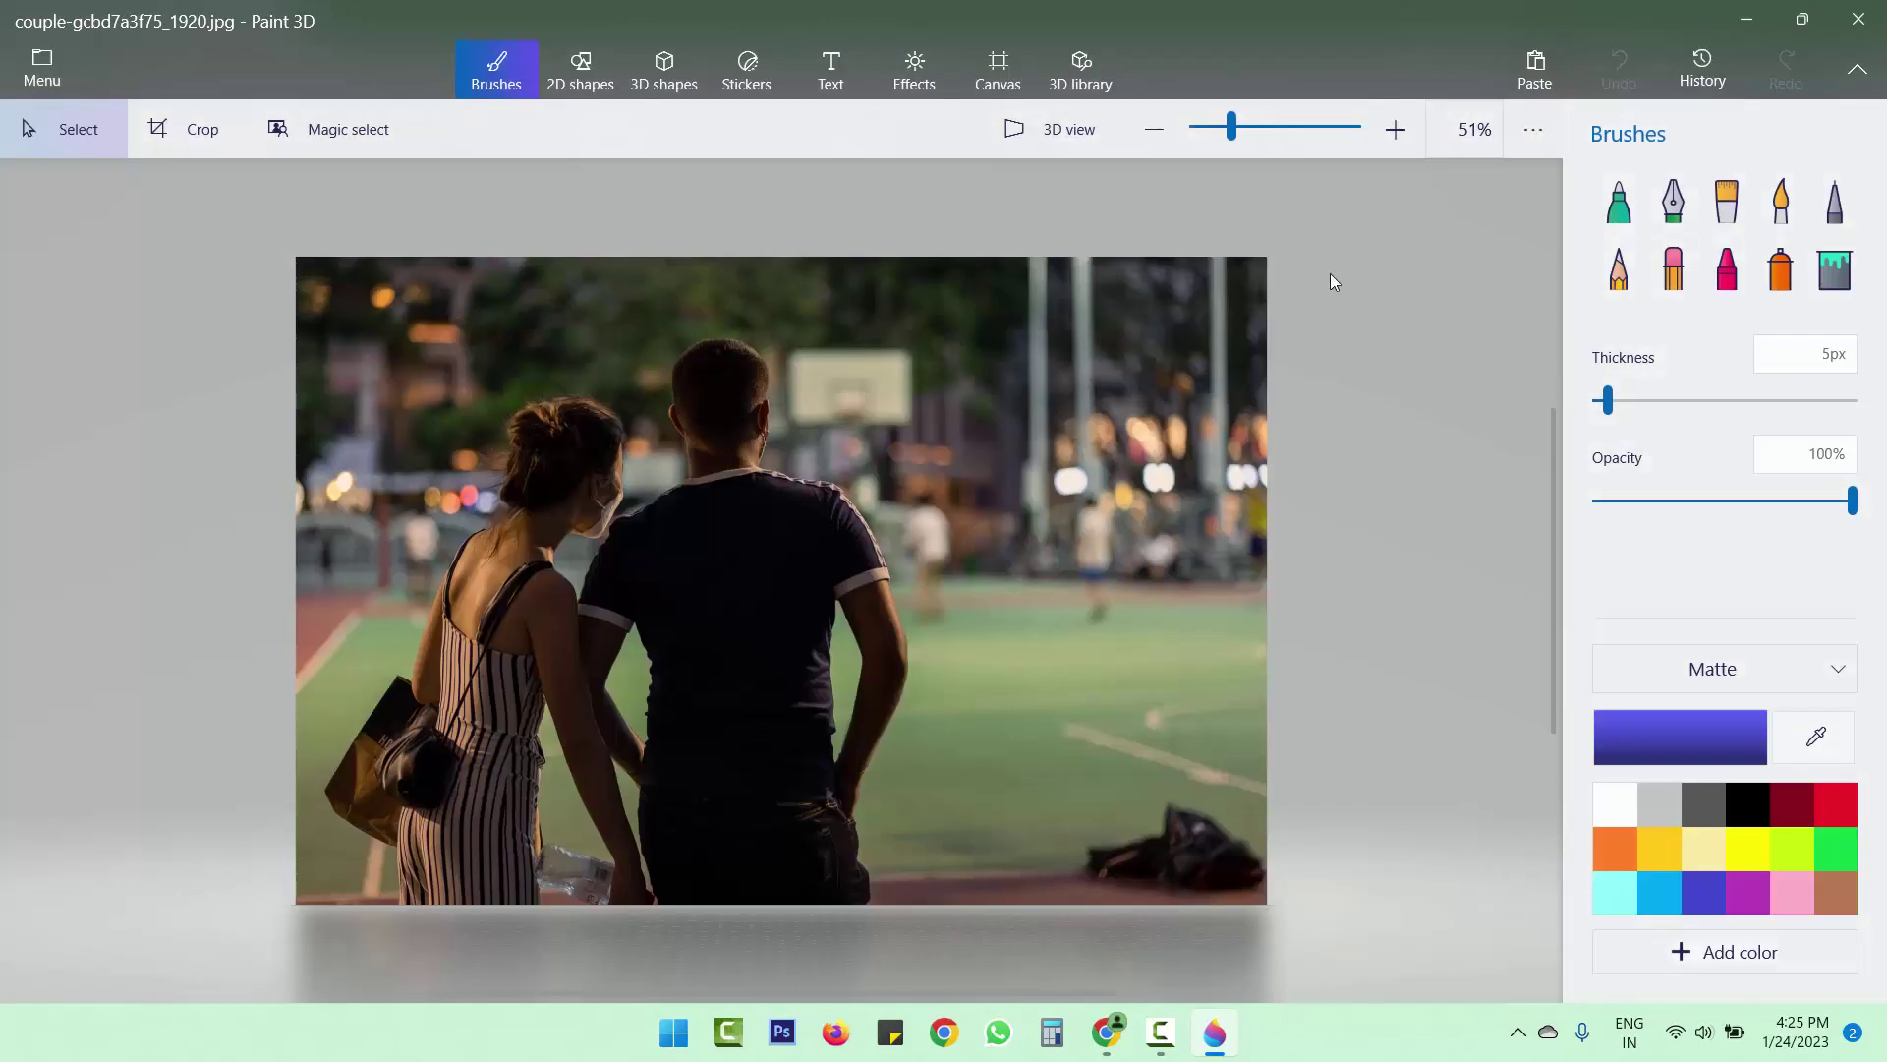
# Step: With Magic select, pull the box edges in around the couple and generate the cutout
pyautogui.click(372, 136)
pyautogui.moveTo(295, 580); pyautogui.dragTo(318, 580)
pyautogui.moveTo(794, 255); pyautogui.dragTo(798, 324)
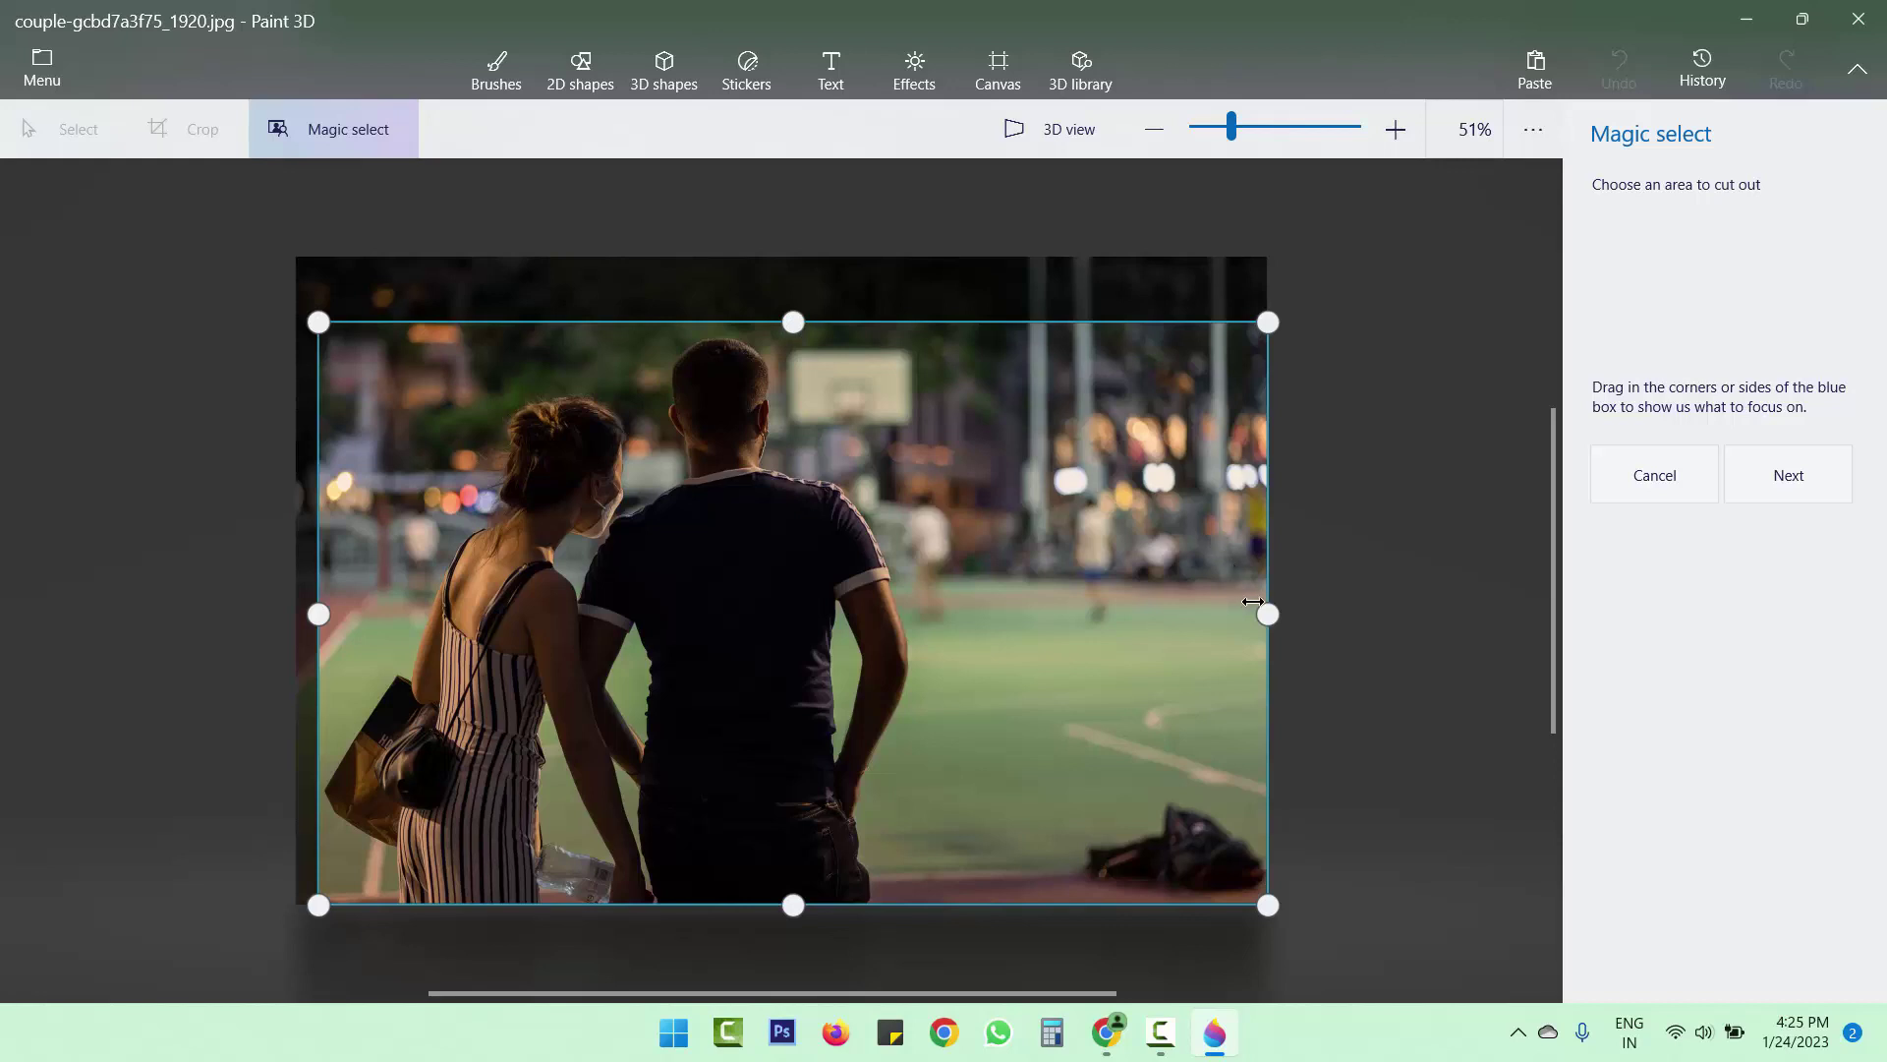
pyautogui.moveTo(1268, 614); pyautogui.dragTo(916, 626)
pyautogui.click(1818, 486)
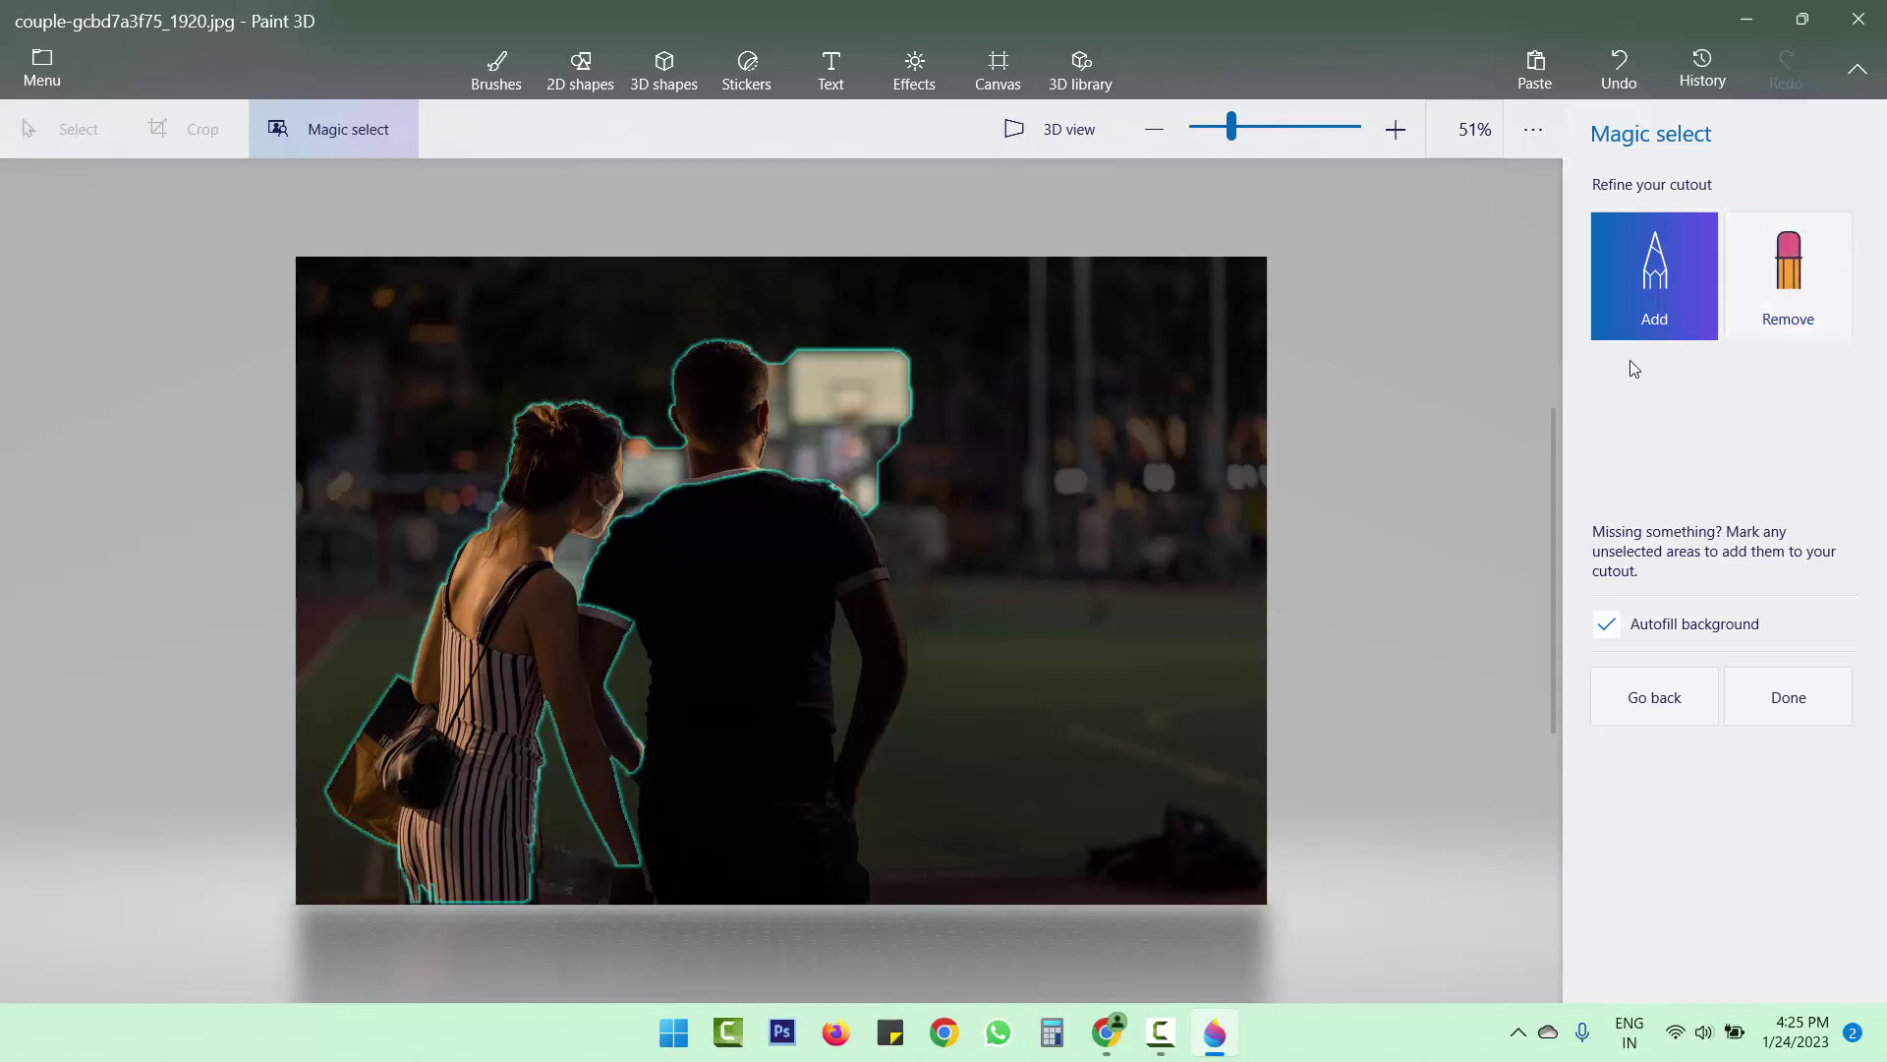
# Step: Remove the backboard beside the man's head from the cutout, undoing a mistaken stroke
pyautogui.click(1799, 278)
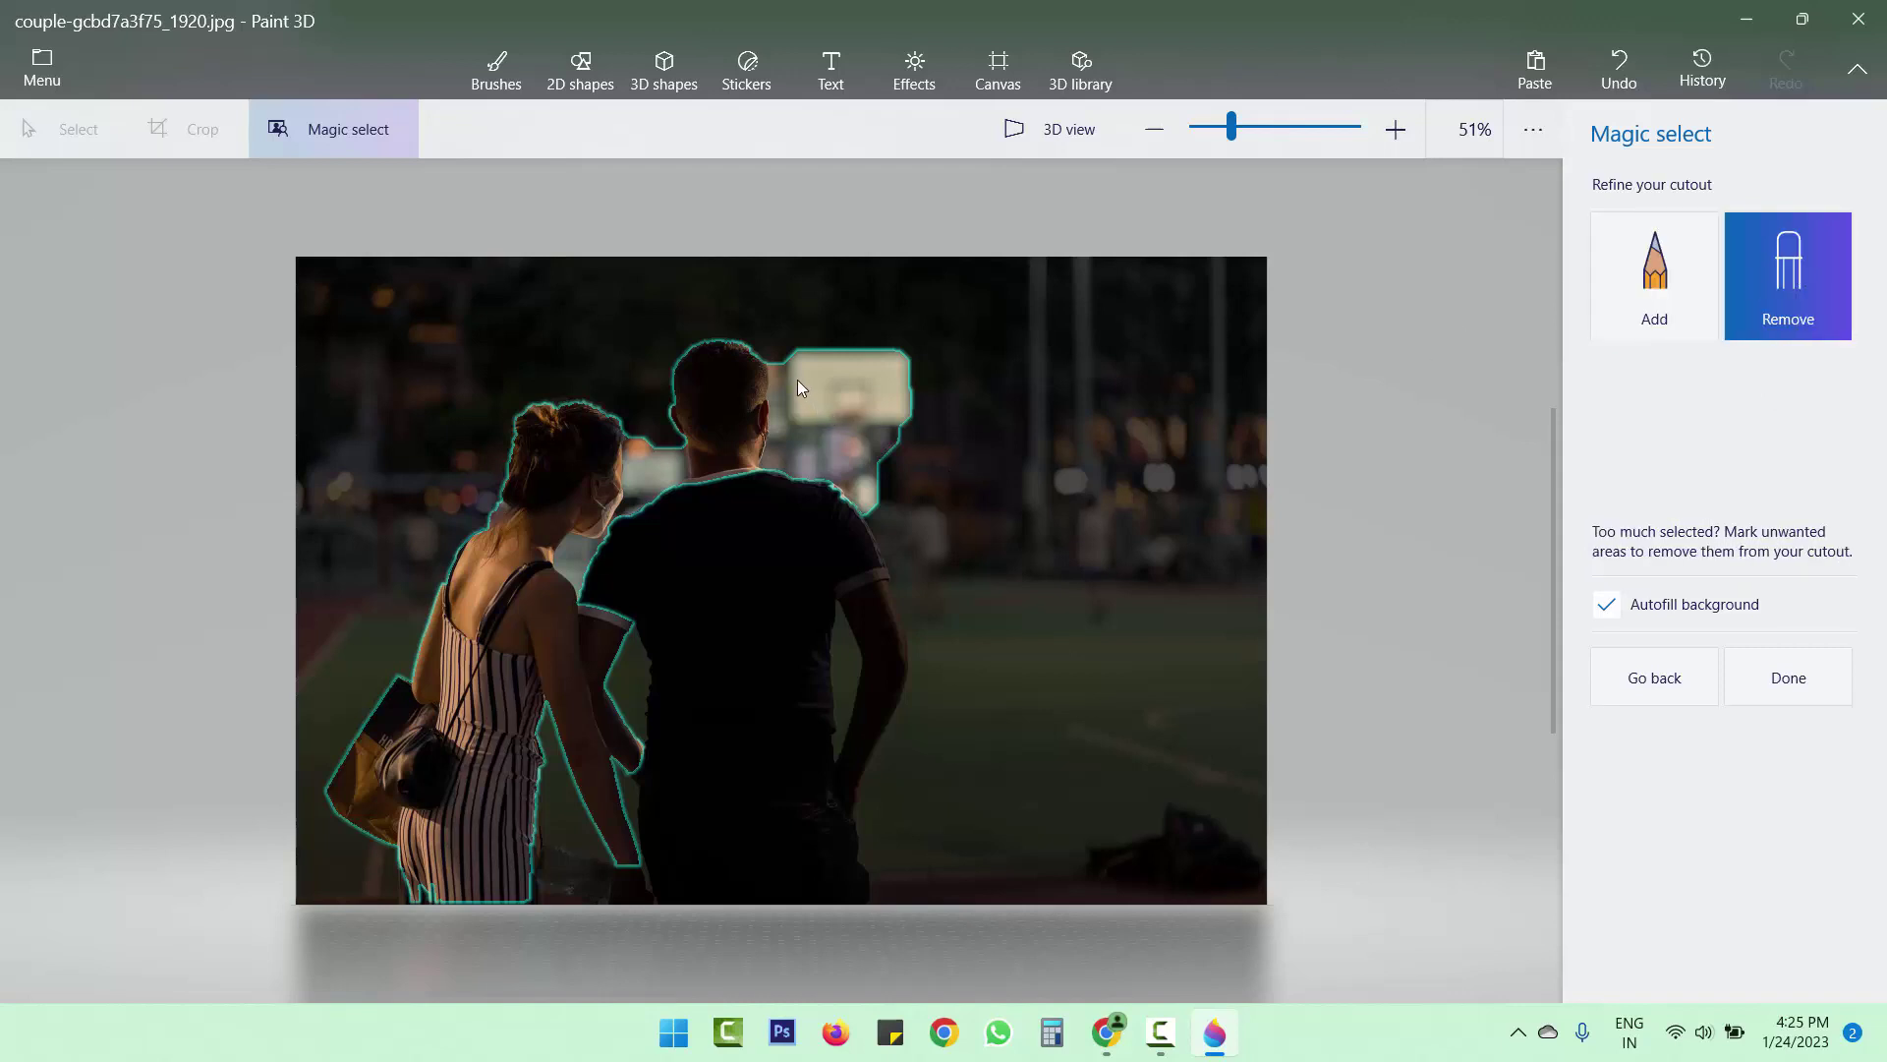
pyautogui.moveTo(851, 478); pyautogui.dragTo(859, 495)
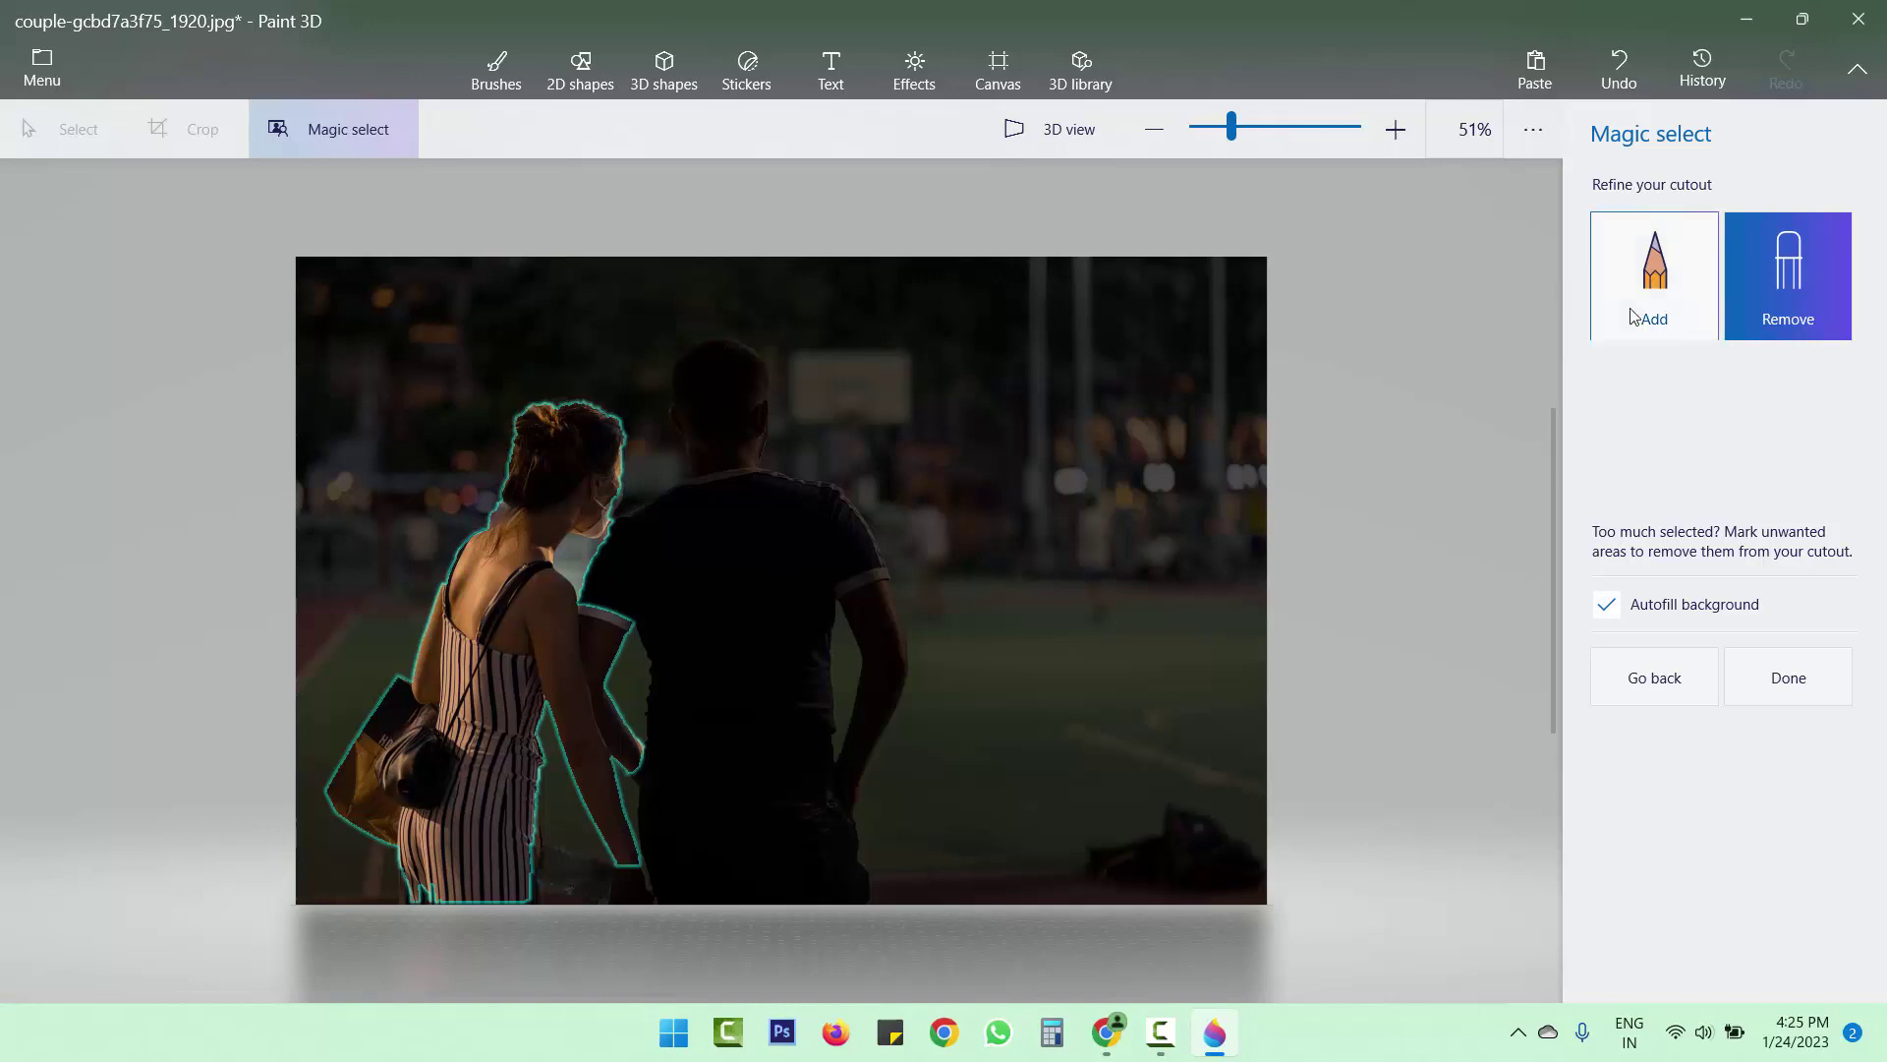
pyautogui.hotkey('ctrl', 'z')
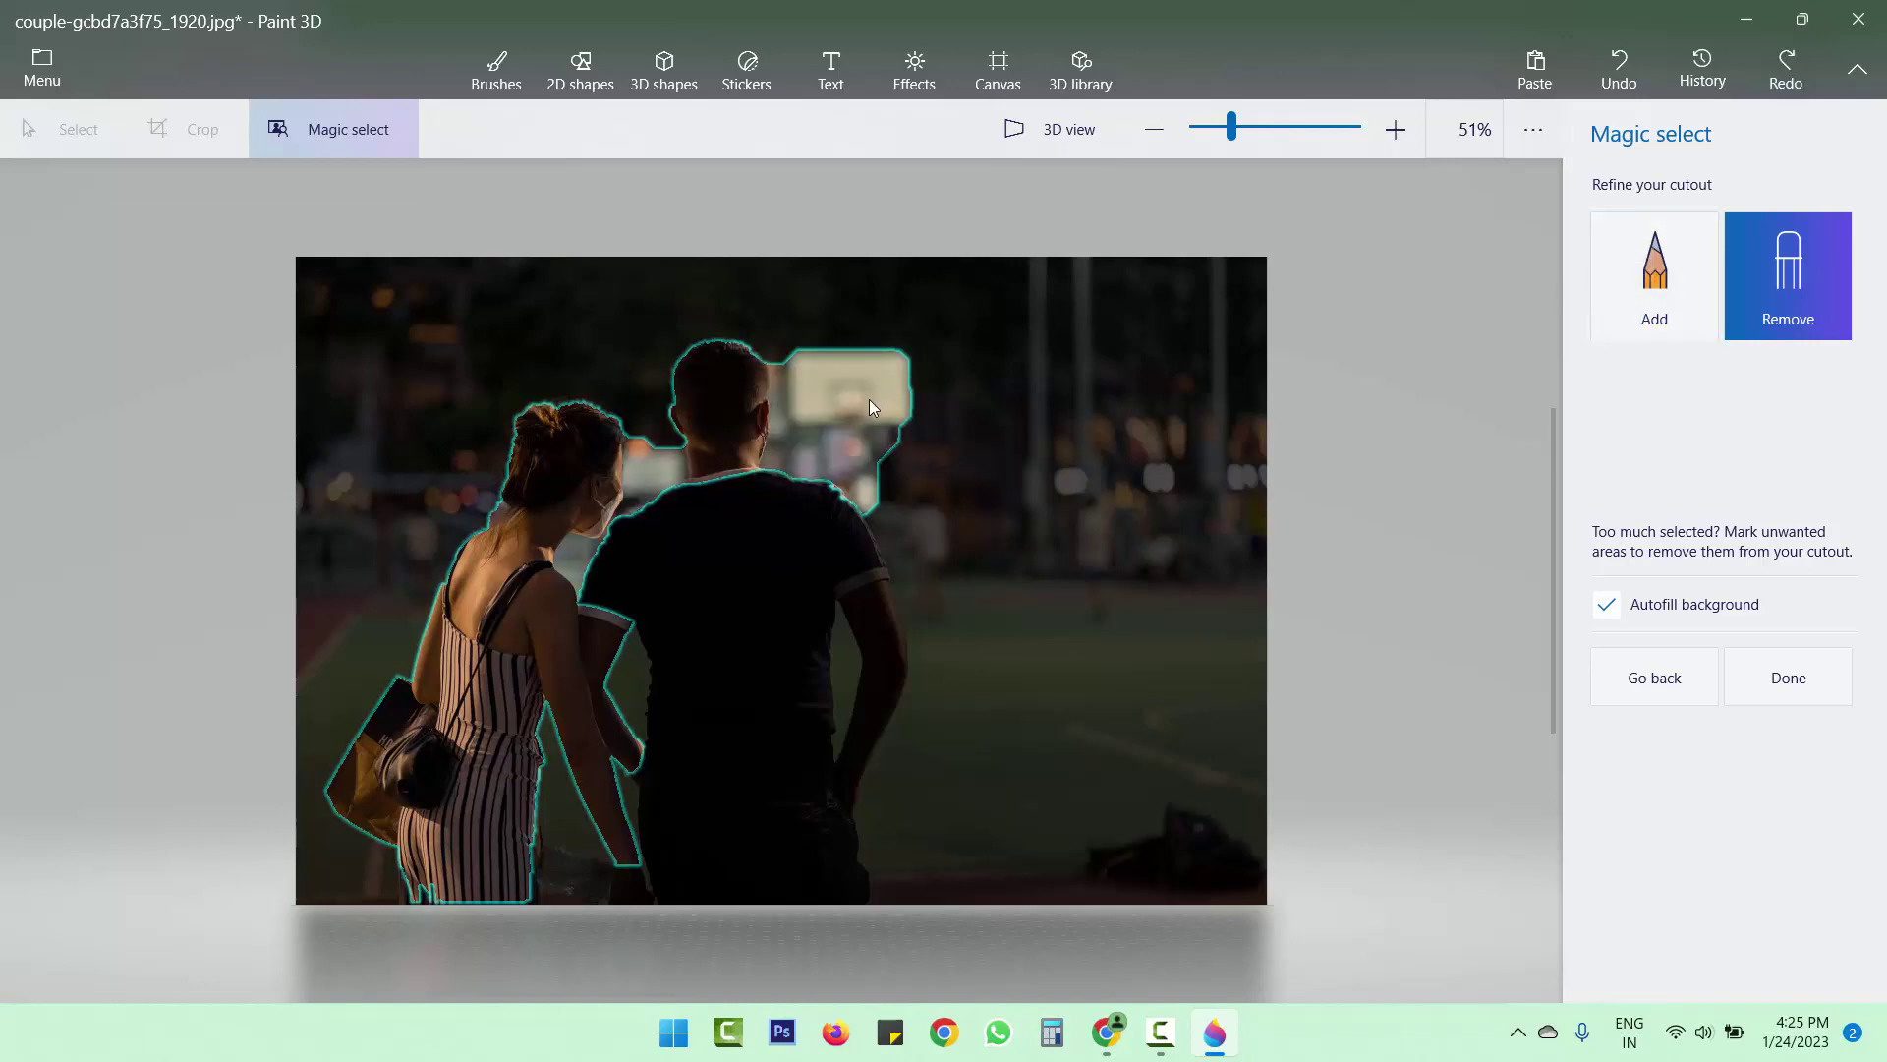
pyautogui.moveTo(861, 399); pyautogui.dragTo(885, 366)
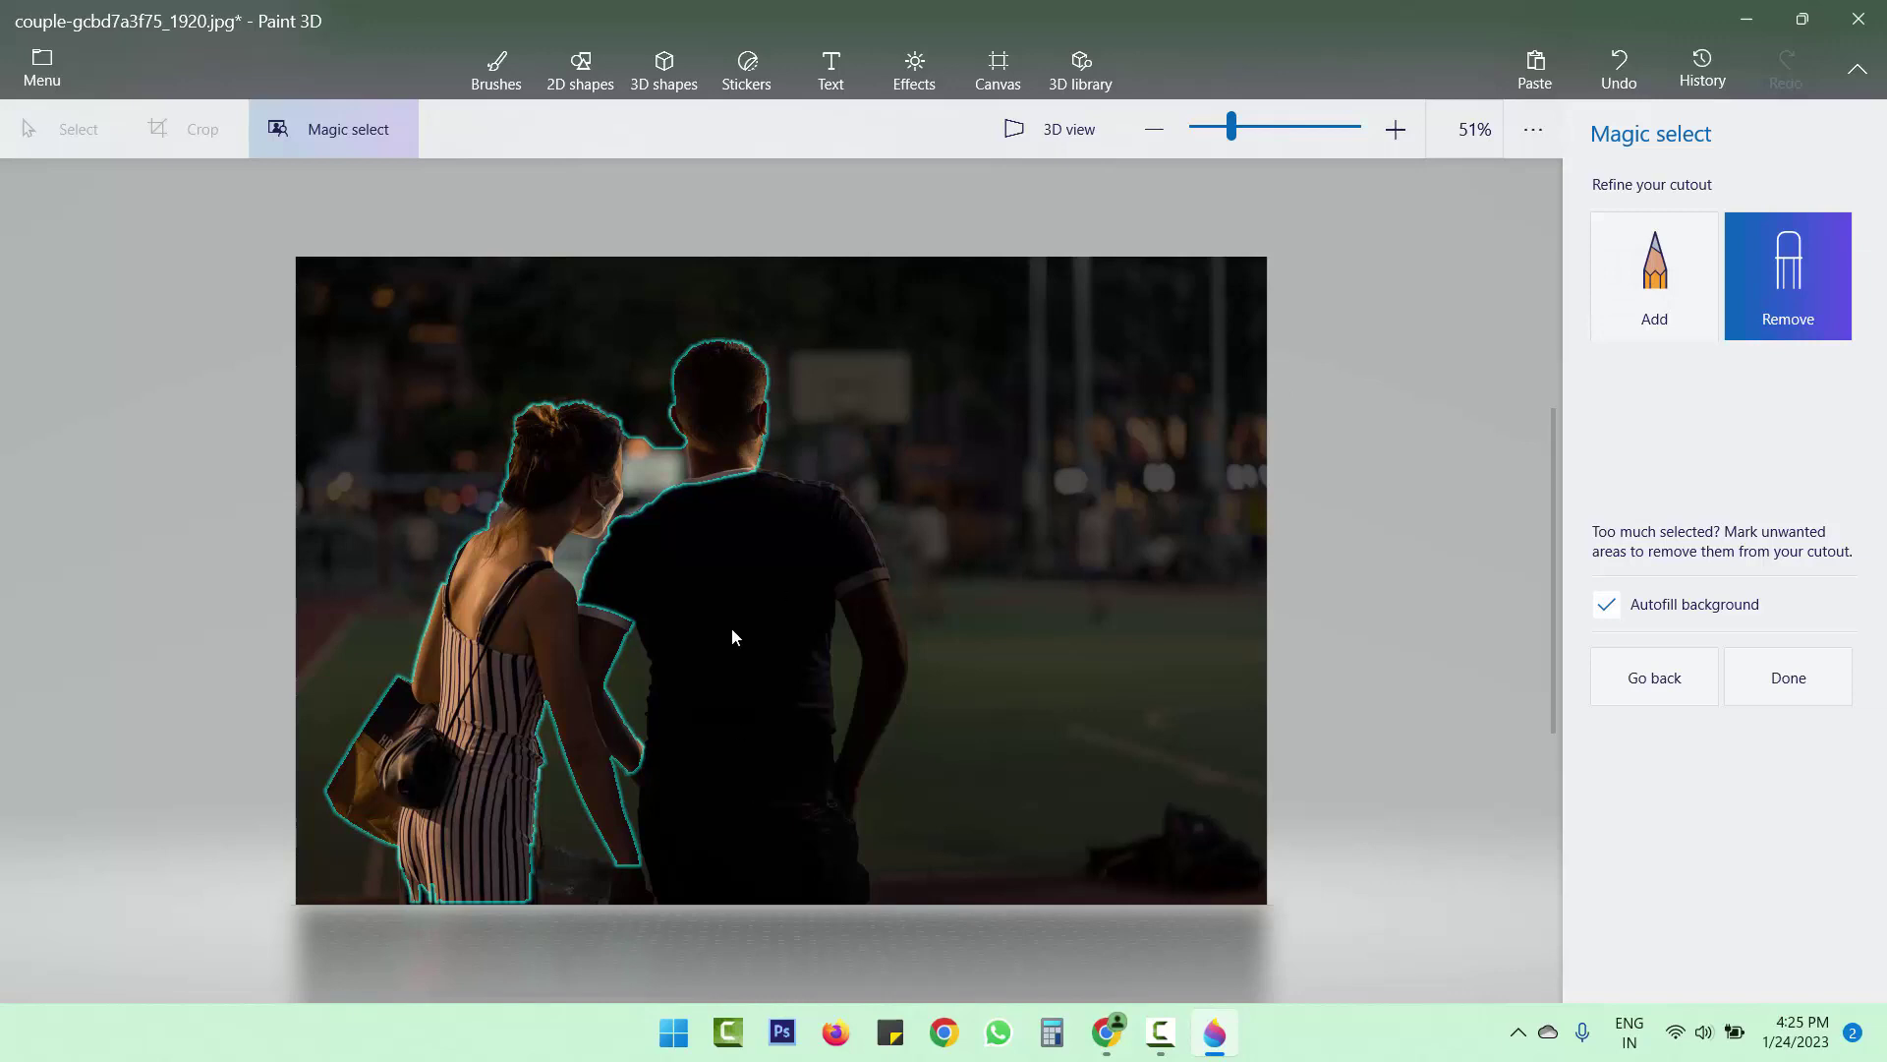
# Step: Add the man's back and right sleeve to the cutout
pyautogui.click(1684, 305)
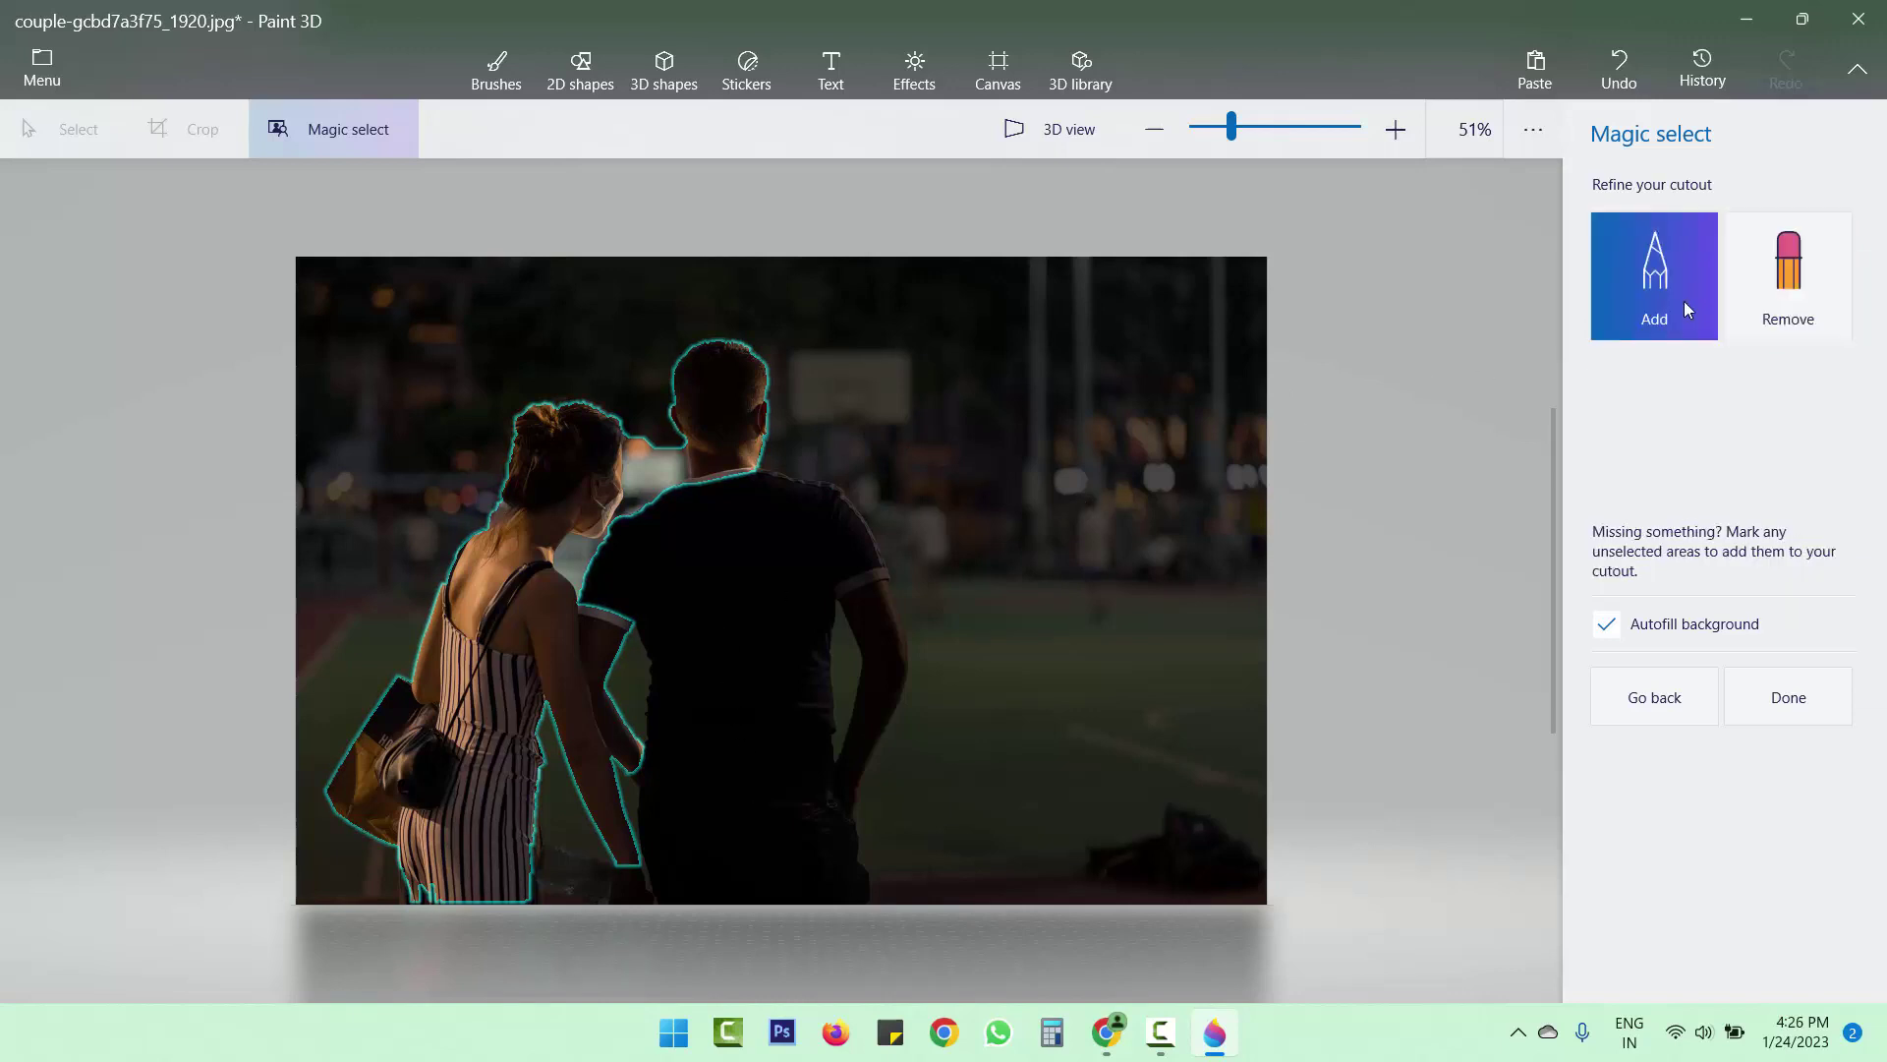
pyautogui.moveTo(728, 551)
pyautogui.mouseDown()
pyautogui.moveTo(769, 828)
pyautogui.moveTo(757, 869)
pyautogui.mouseUp()
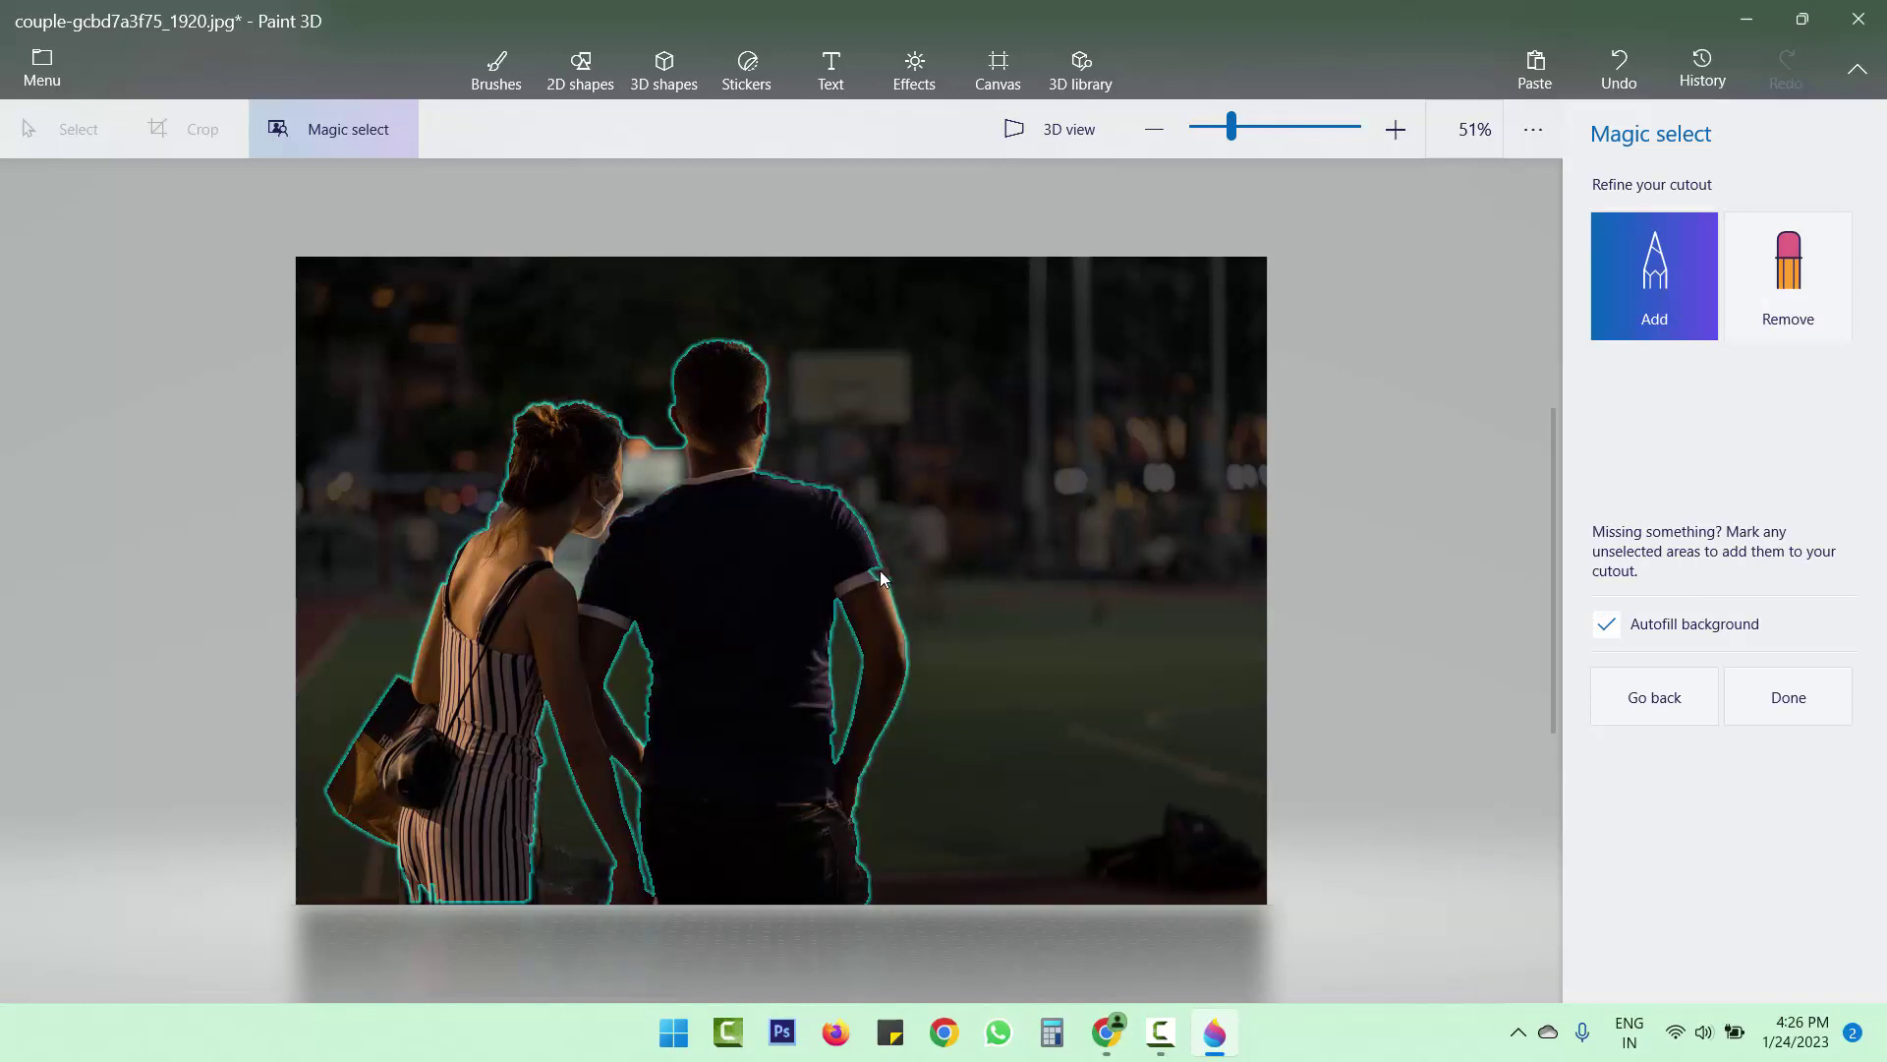
pyautogui.moveTo(883, 576); pyautogui.dragTo(893, 627)
# Step: Remove the background gap between the woman's face and the man's shoulder
pyautogui.click(1788, 275)
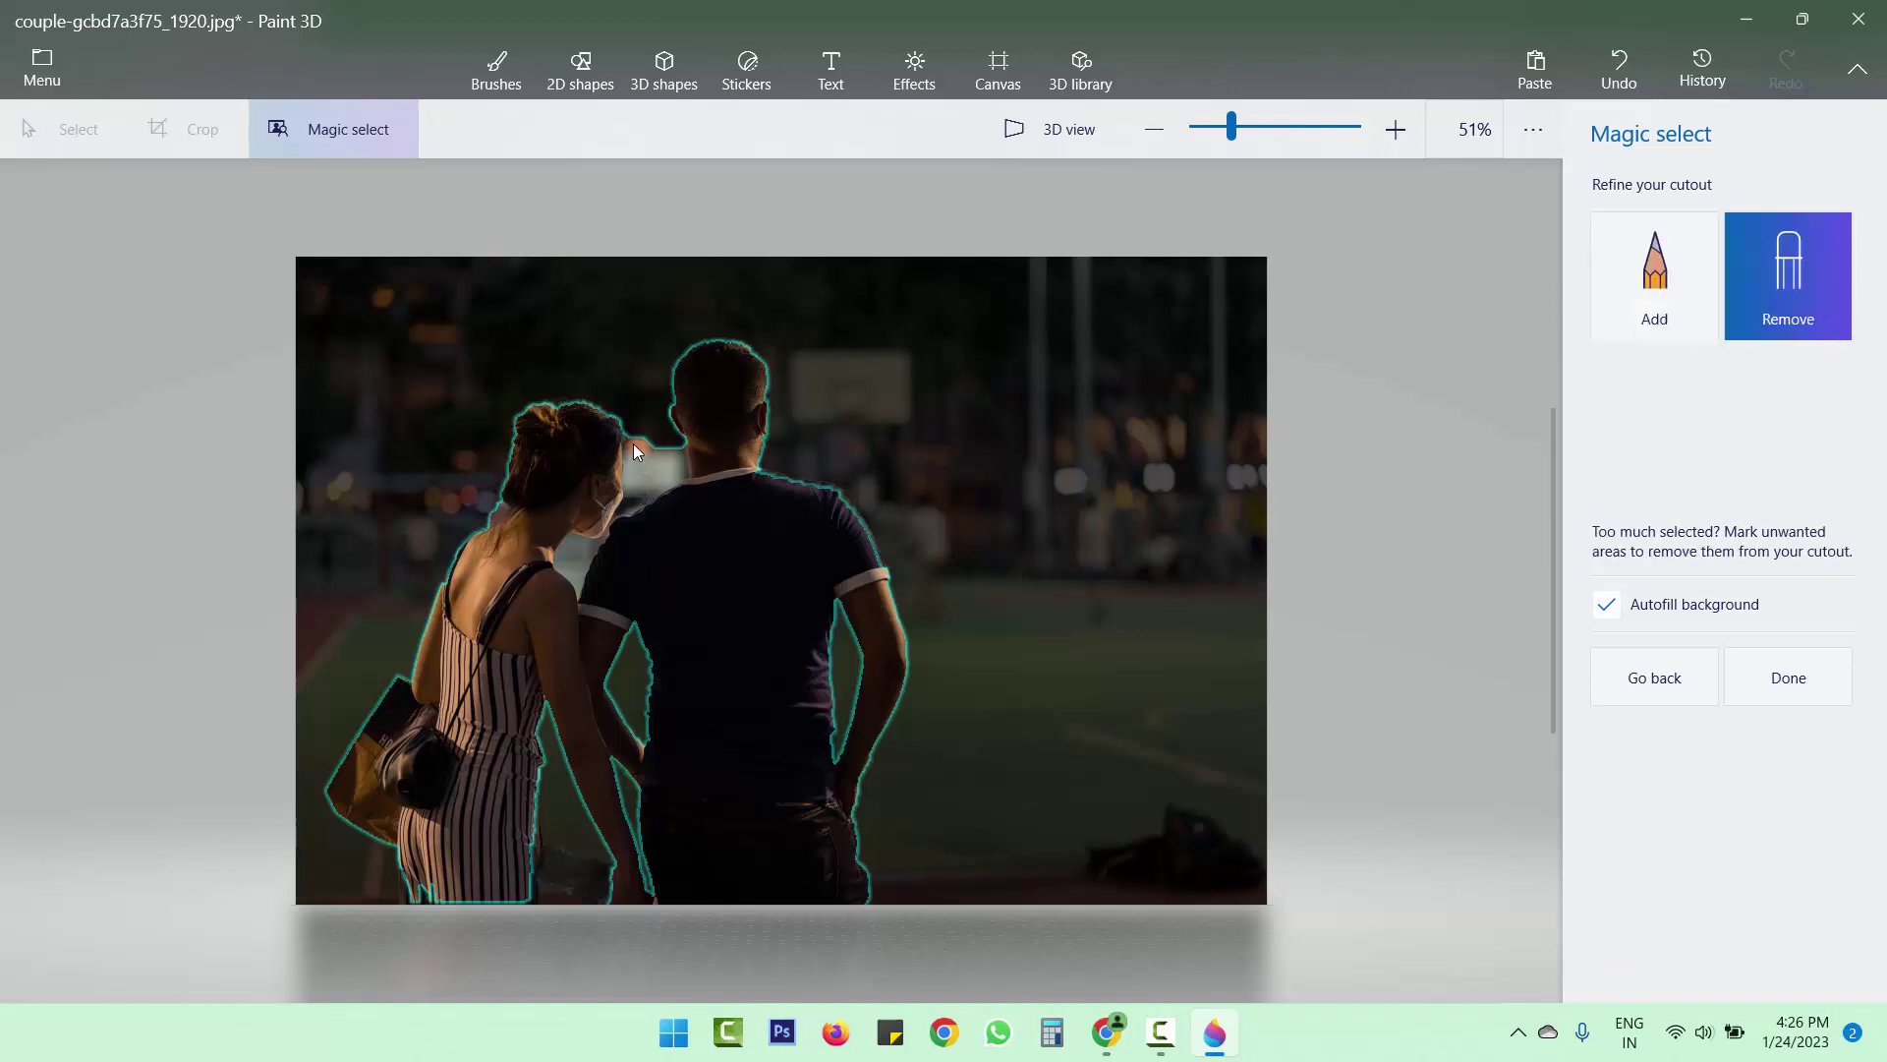
pyautogui.moveTo(648, 493); pyautogui.dragTo(649, 499)
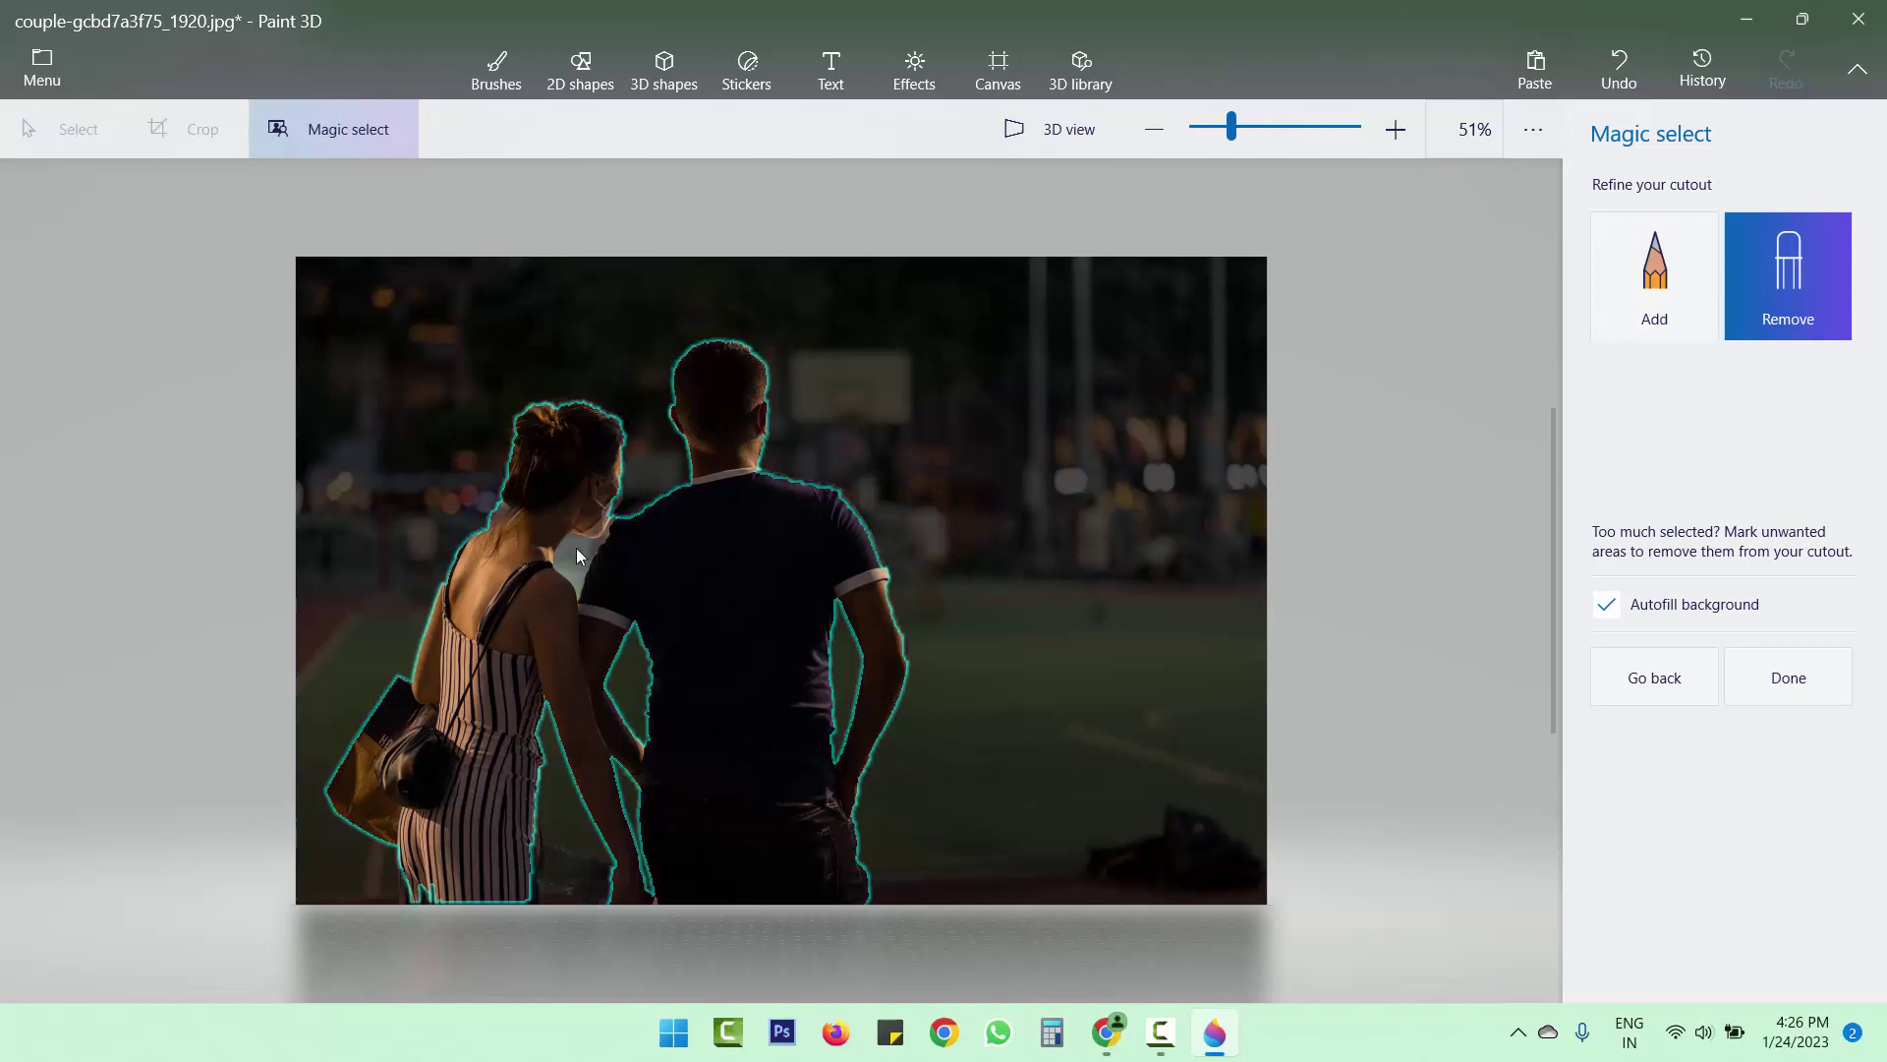
pyautogui.moveTo(576, 549); pyautogui.dragTo(580, 592)
# Step: Add the woman's neck and face edge to the cutout, then trim the neck edge
pyautogui.click(1662, 280)
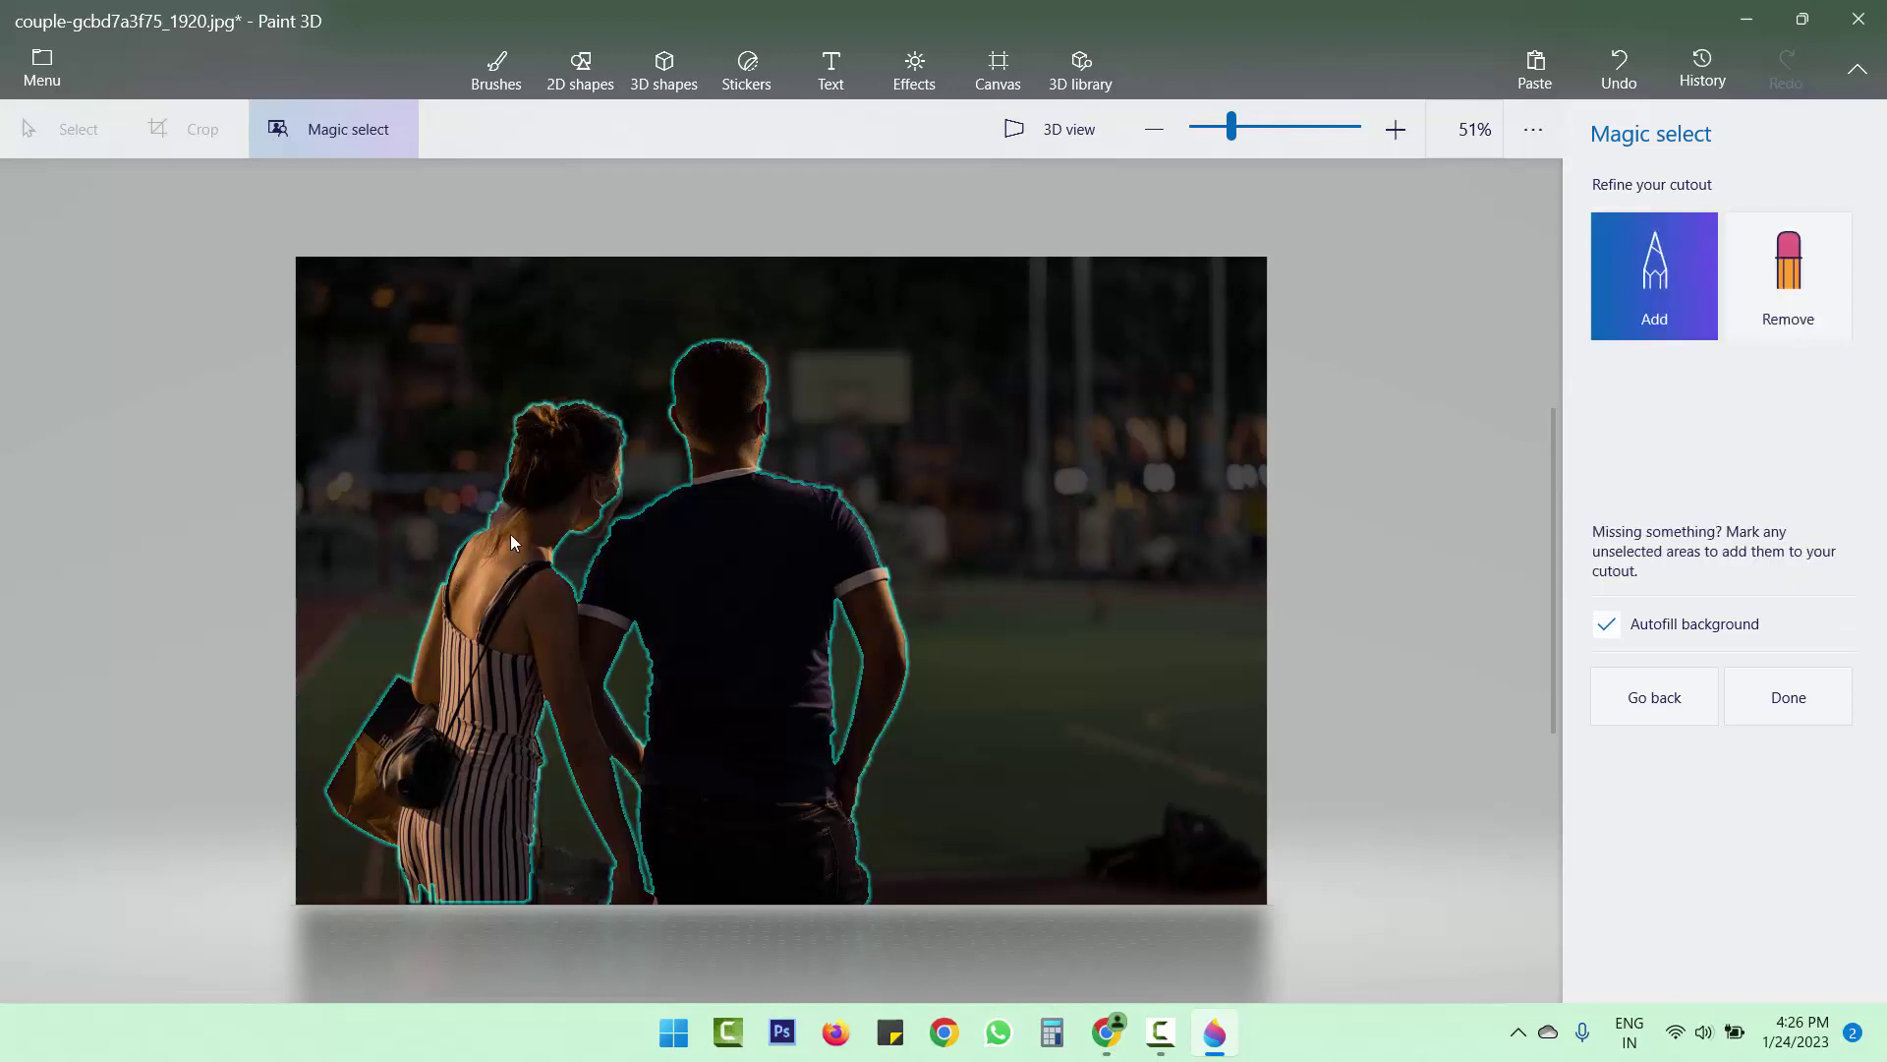
pyautogui.moveTo(493, 513); pyautogui.dragTo(480, 499)
pyautogui.moveTo(617, 503); pyautogui.dragTo(611, 519)
pyautogui.click(1826, 292)
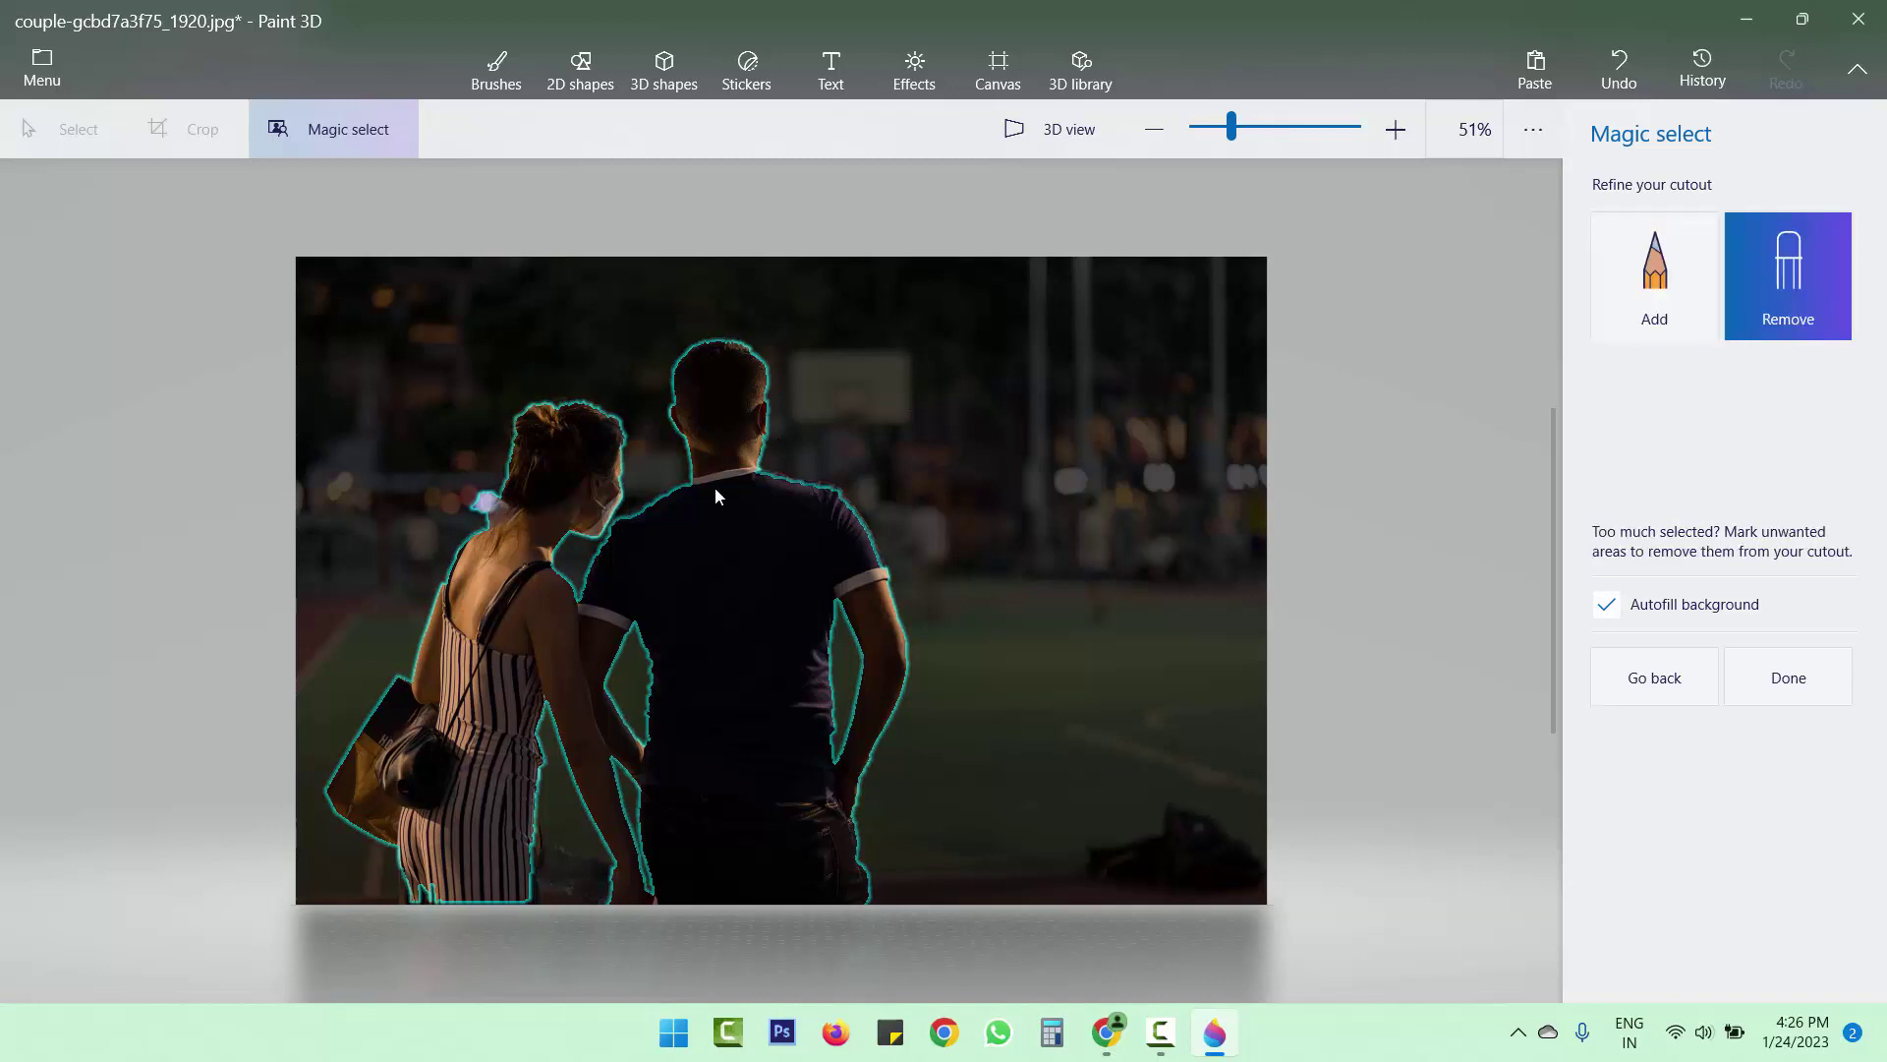
pyautogui.moveTo(499, 510); pyautogui.dragTo(498, 510)
pyautogui.click(1830, 683)
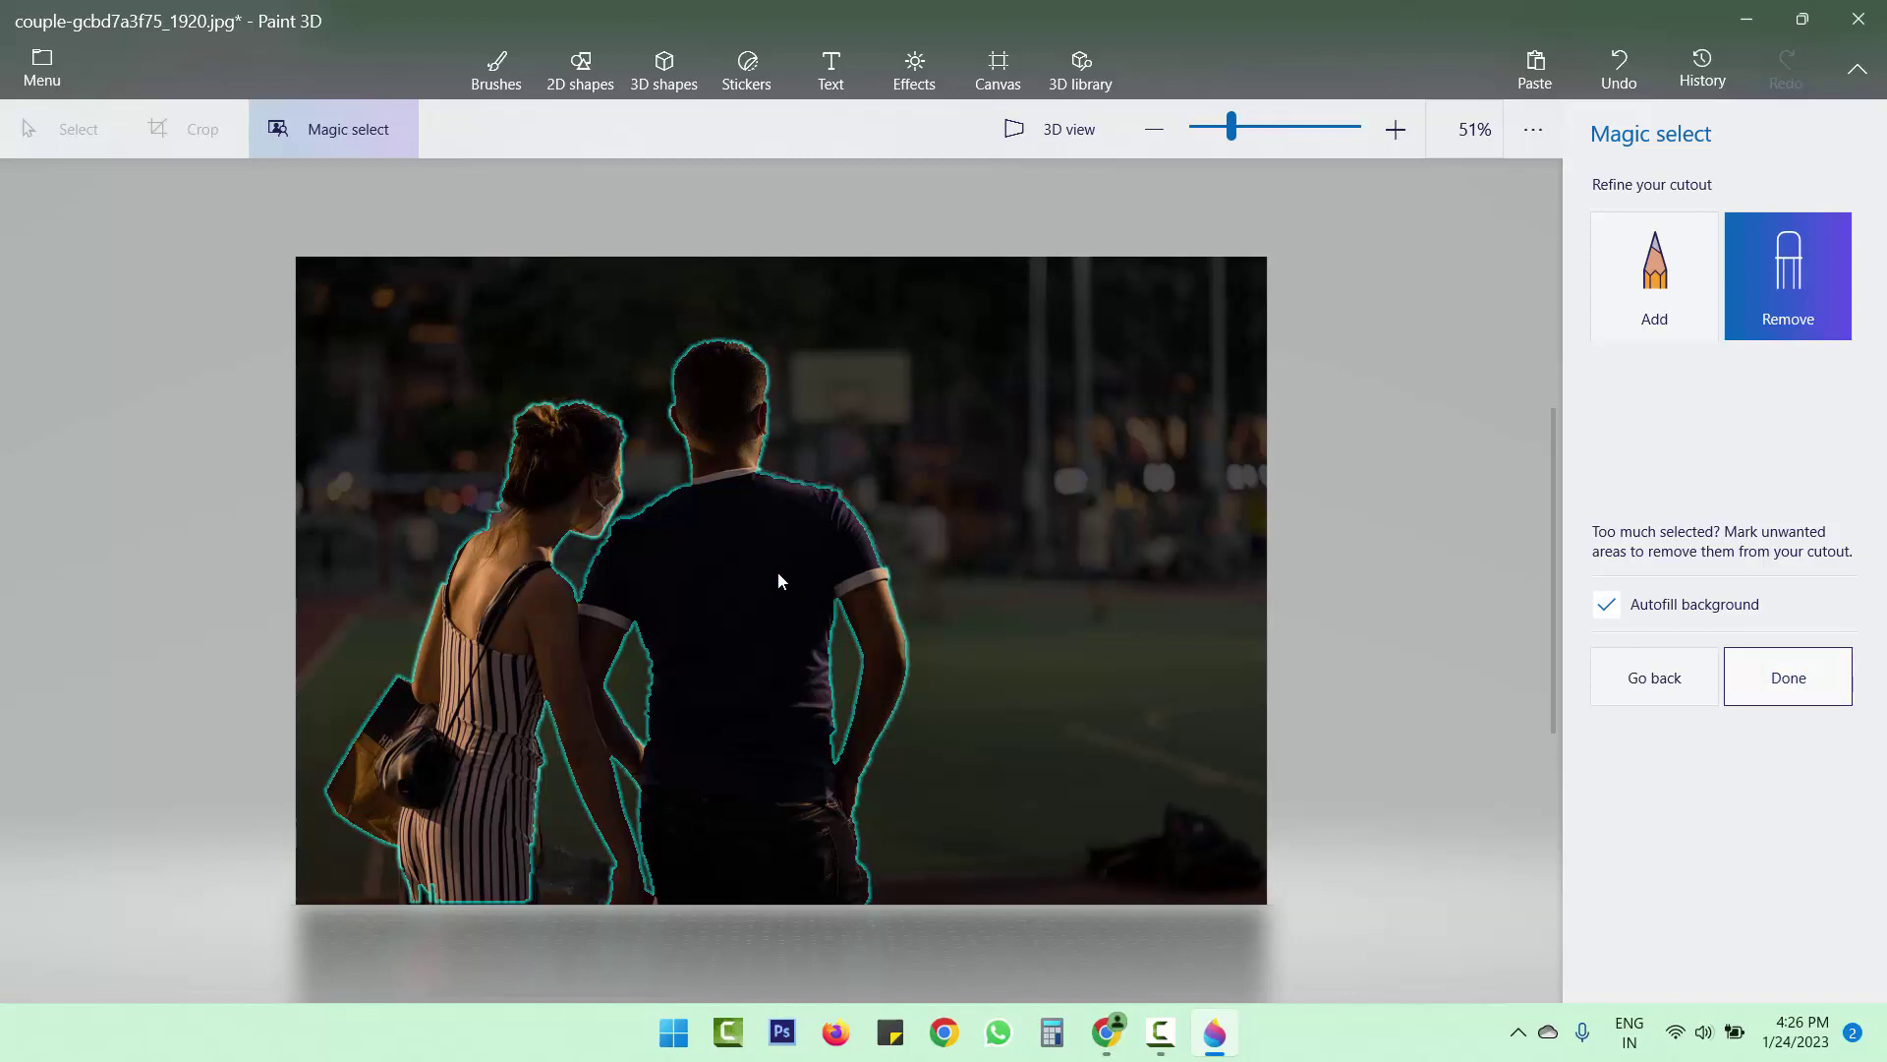
# Step: Finish the couple cutout, delete the court photo, and move the couple back onto the canvas
pyautogui.click(1807, 689)
pyautogui.moveTo(685, 652); pyautogui.dragTo(1731, 653)
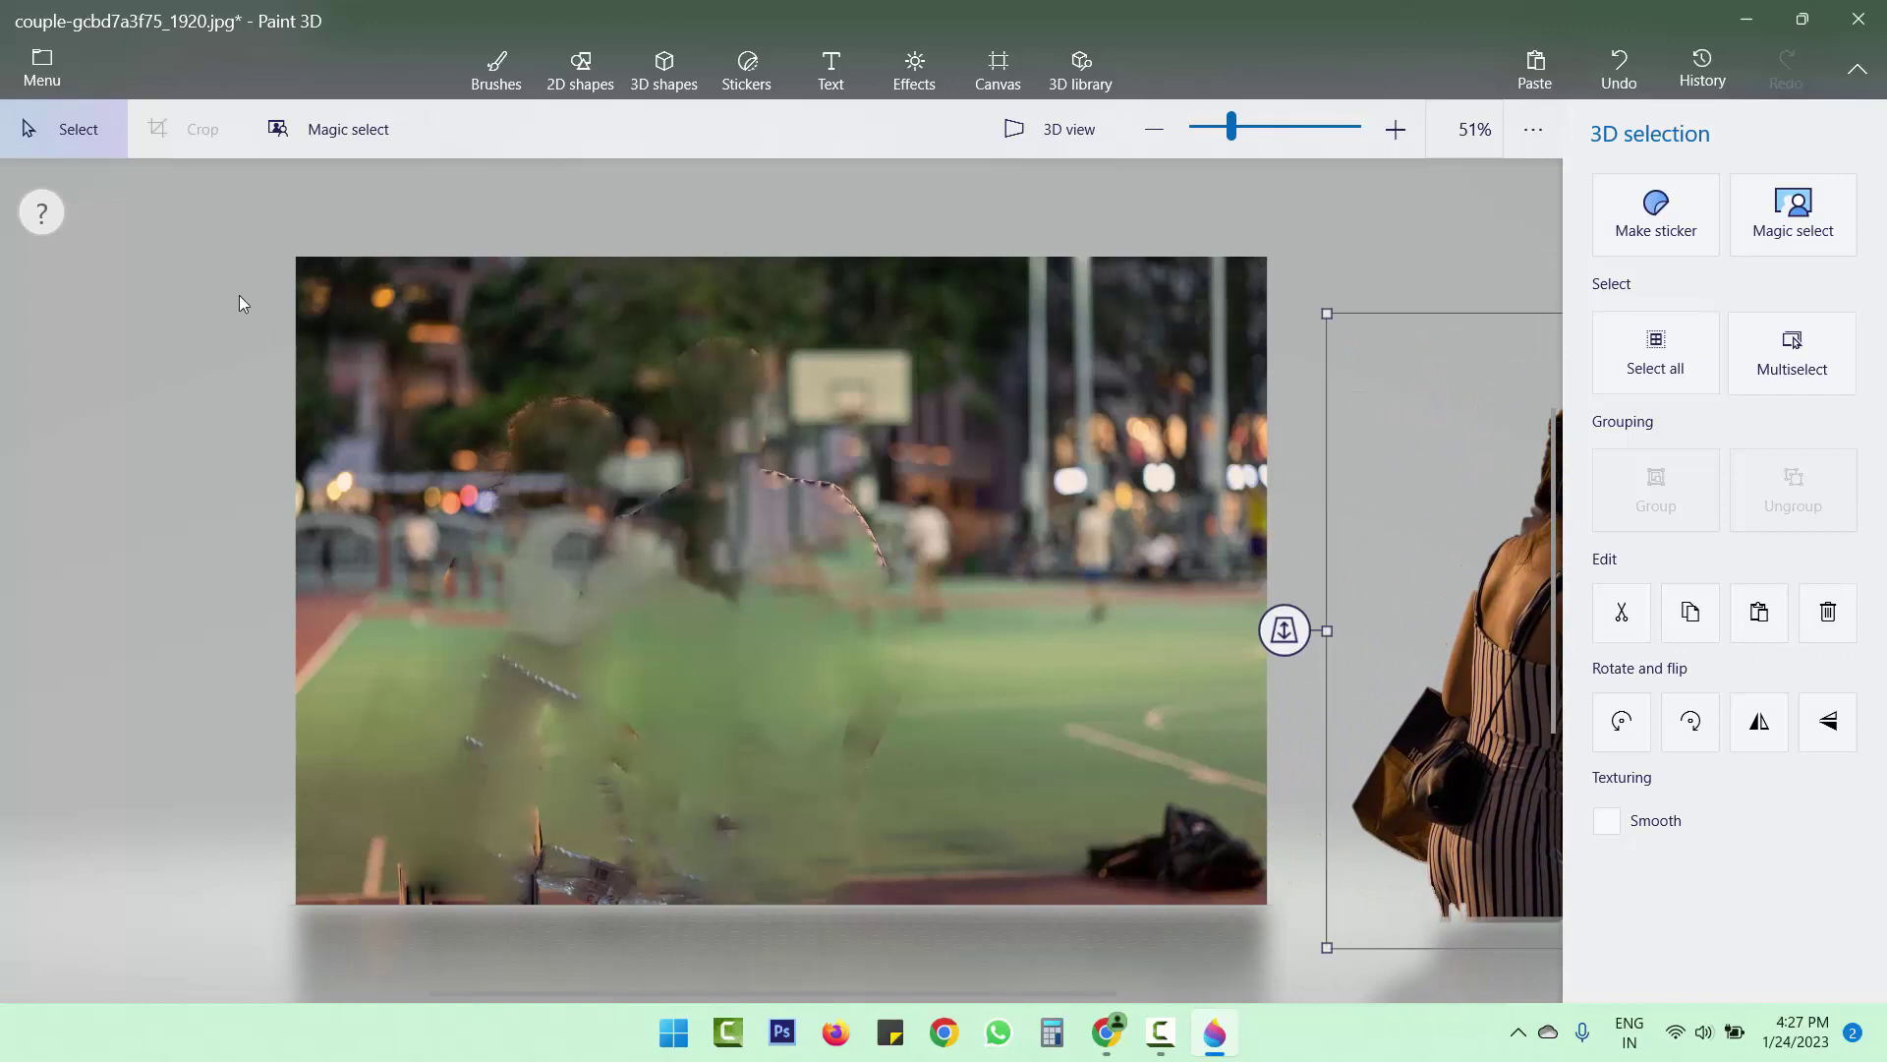
pyautogui.moveTo(232, 240); pyautogui.dragTo(1284, 983)
pyautogui.press('Delete')
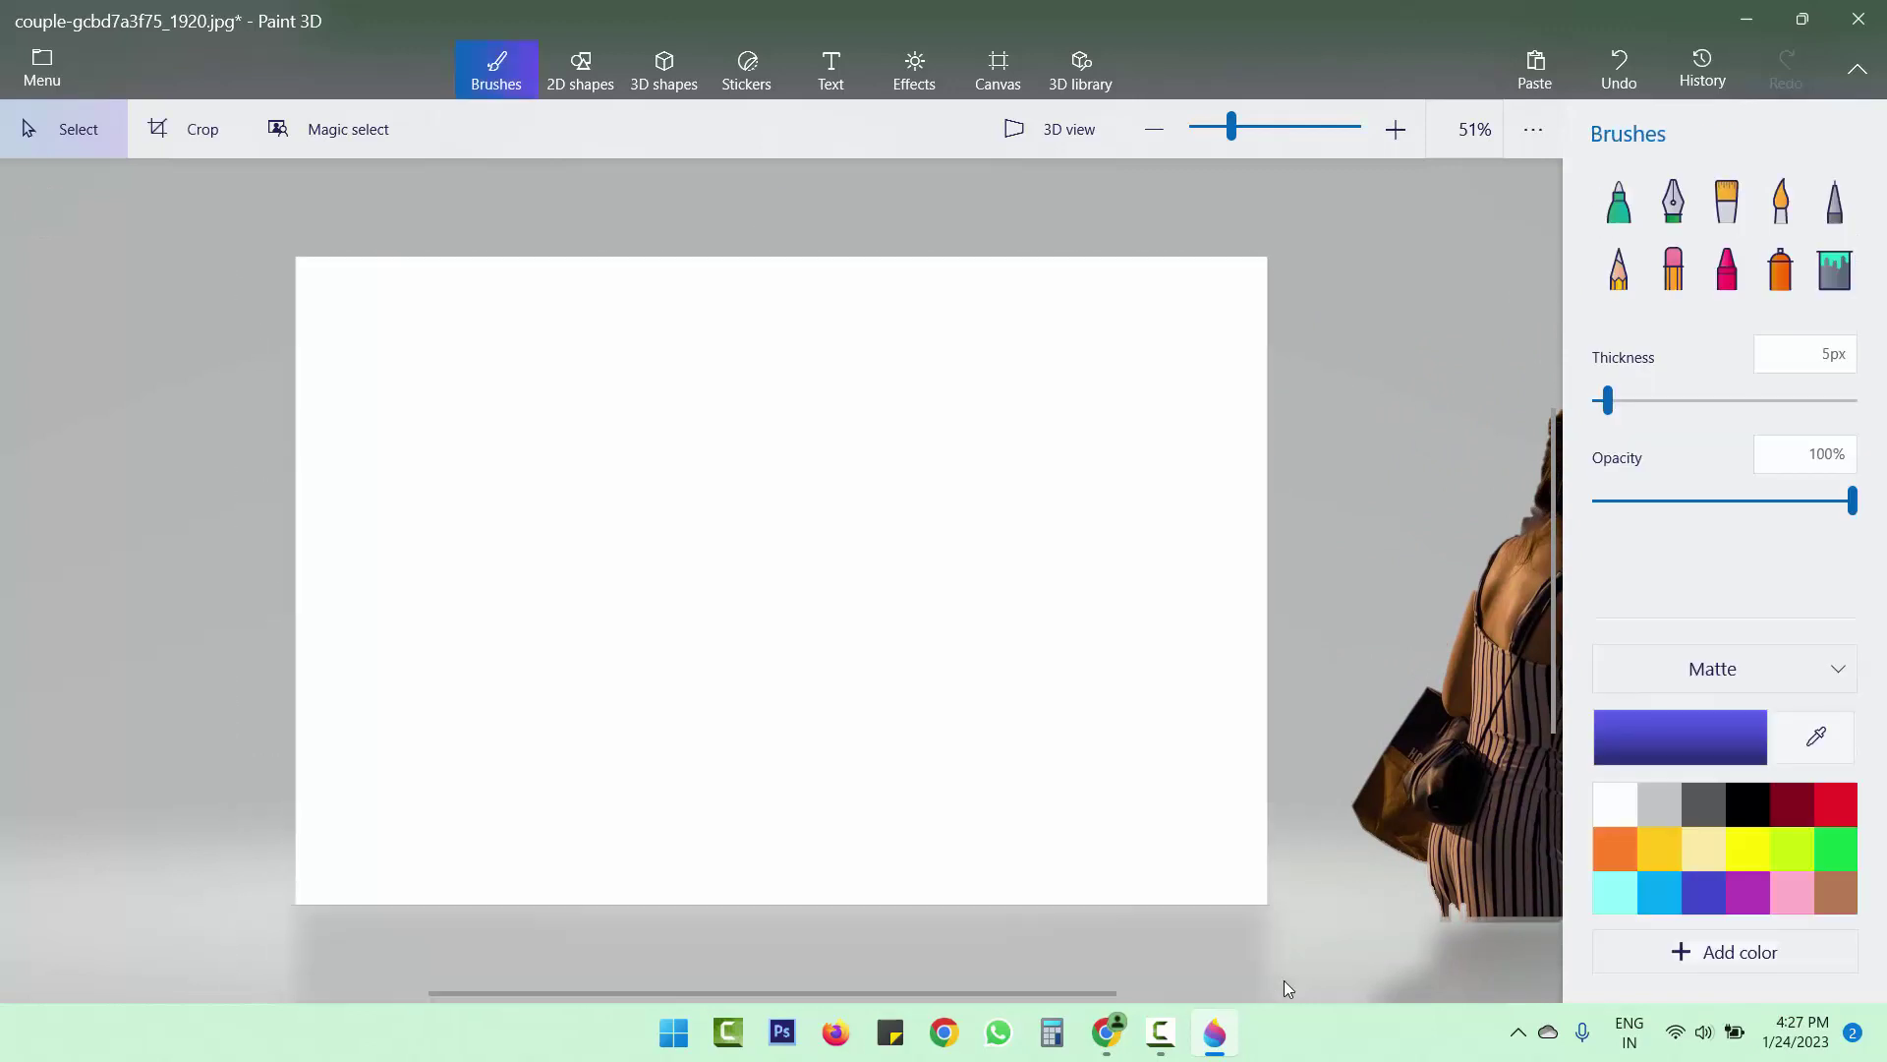
pyautogui.moveTo(1502, 824); pyautogui.dragTo(882, 810)
pyautogui.moveTo(1490, 722); pyautogui.dragTo(619, 686)
pyautogui.scroll(1, 457, 179)
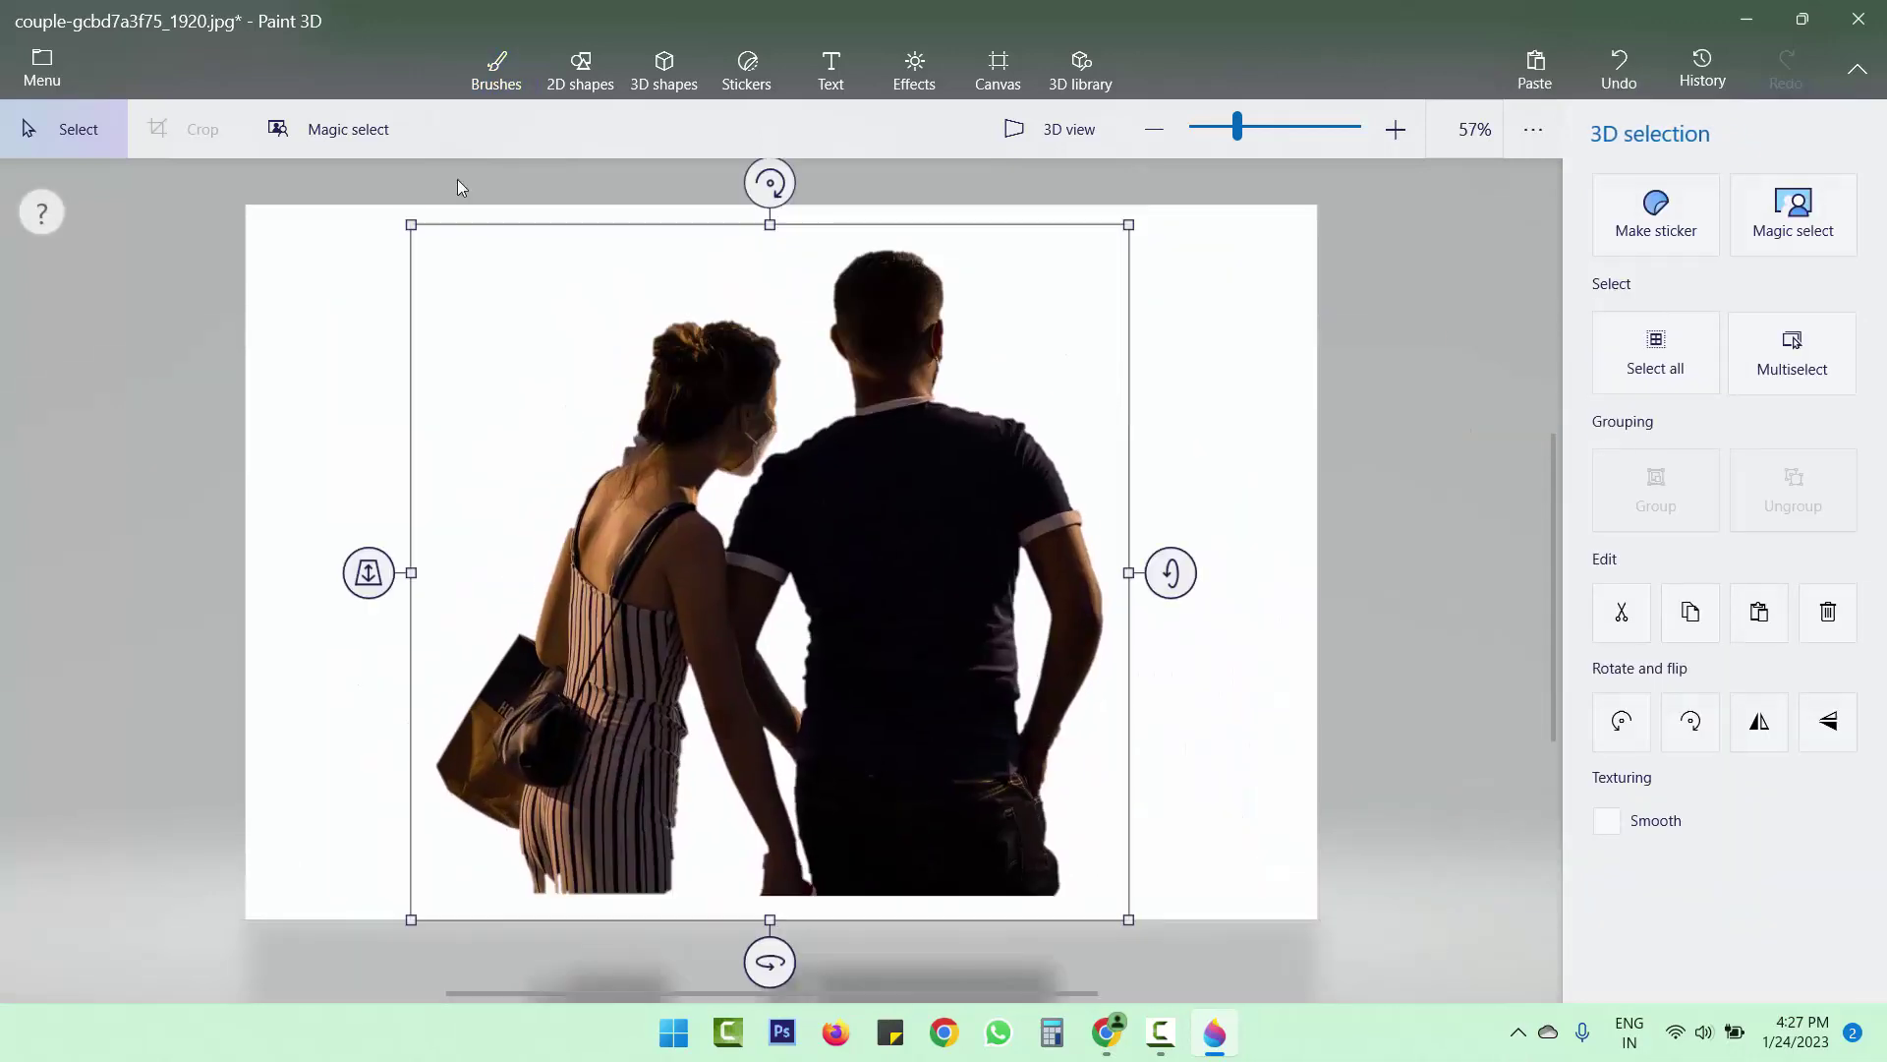
# Step: Save the couple image as a 1920×1280 PNG image with Transparency ticked
pyautogui.click(43, 74)
pyautogui.click(128, 371)
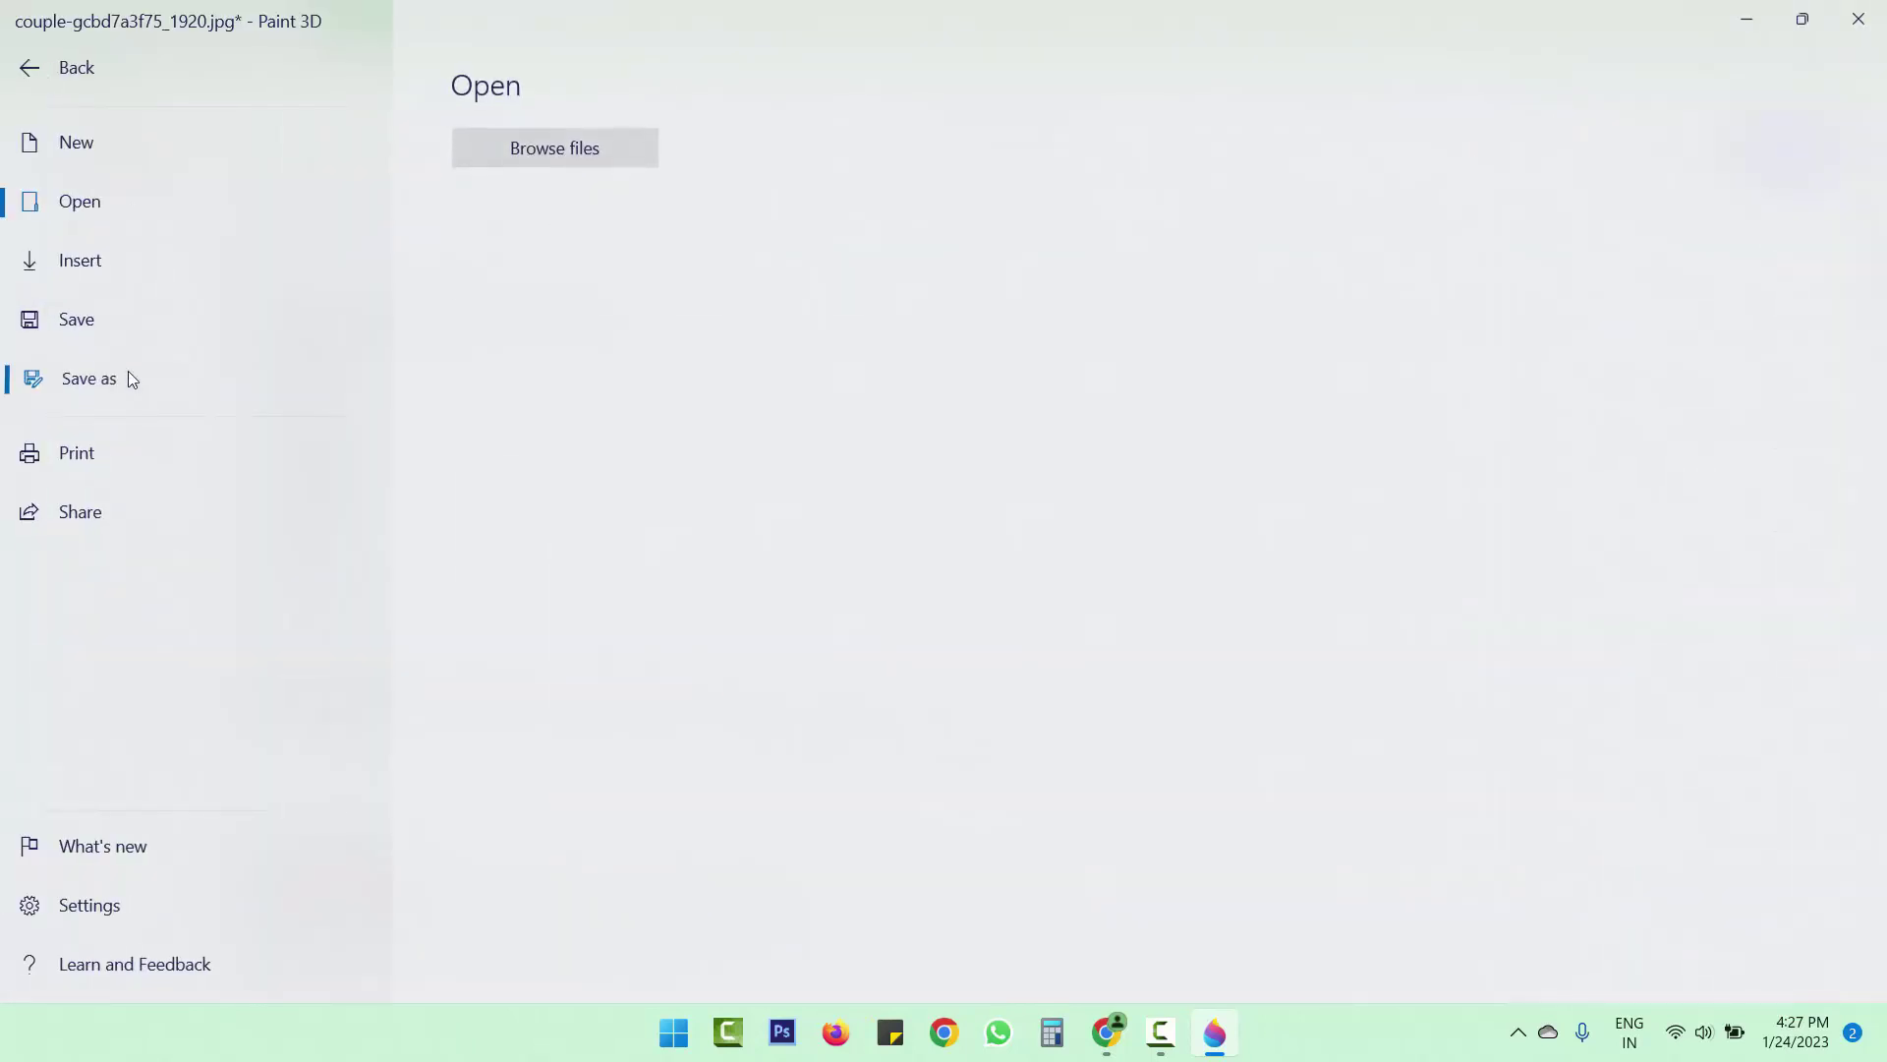
pyautogui.click(556, 216)
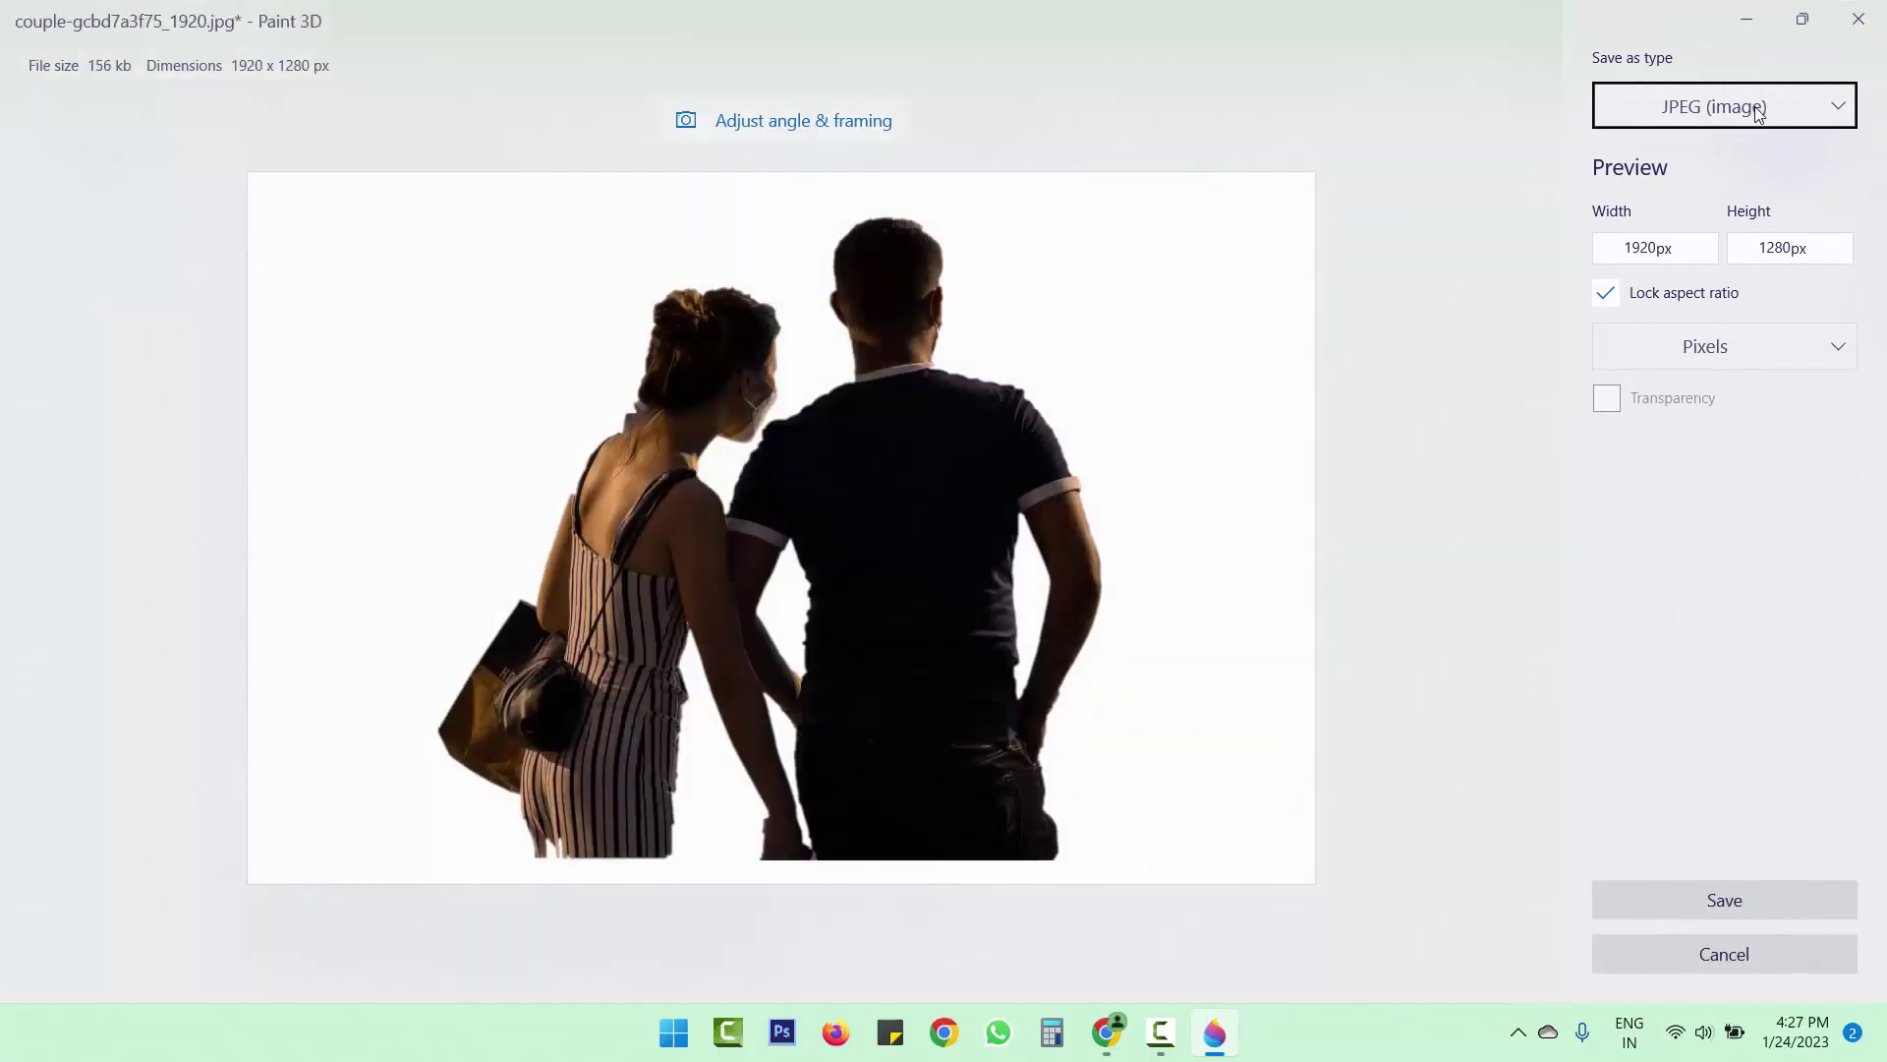
pyautogui.click(1759, 114)
pyautogui.click(1748, 80)
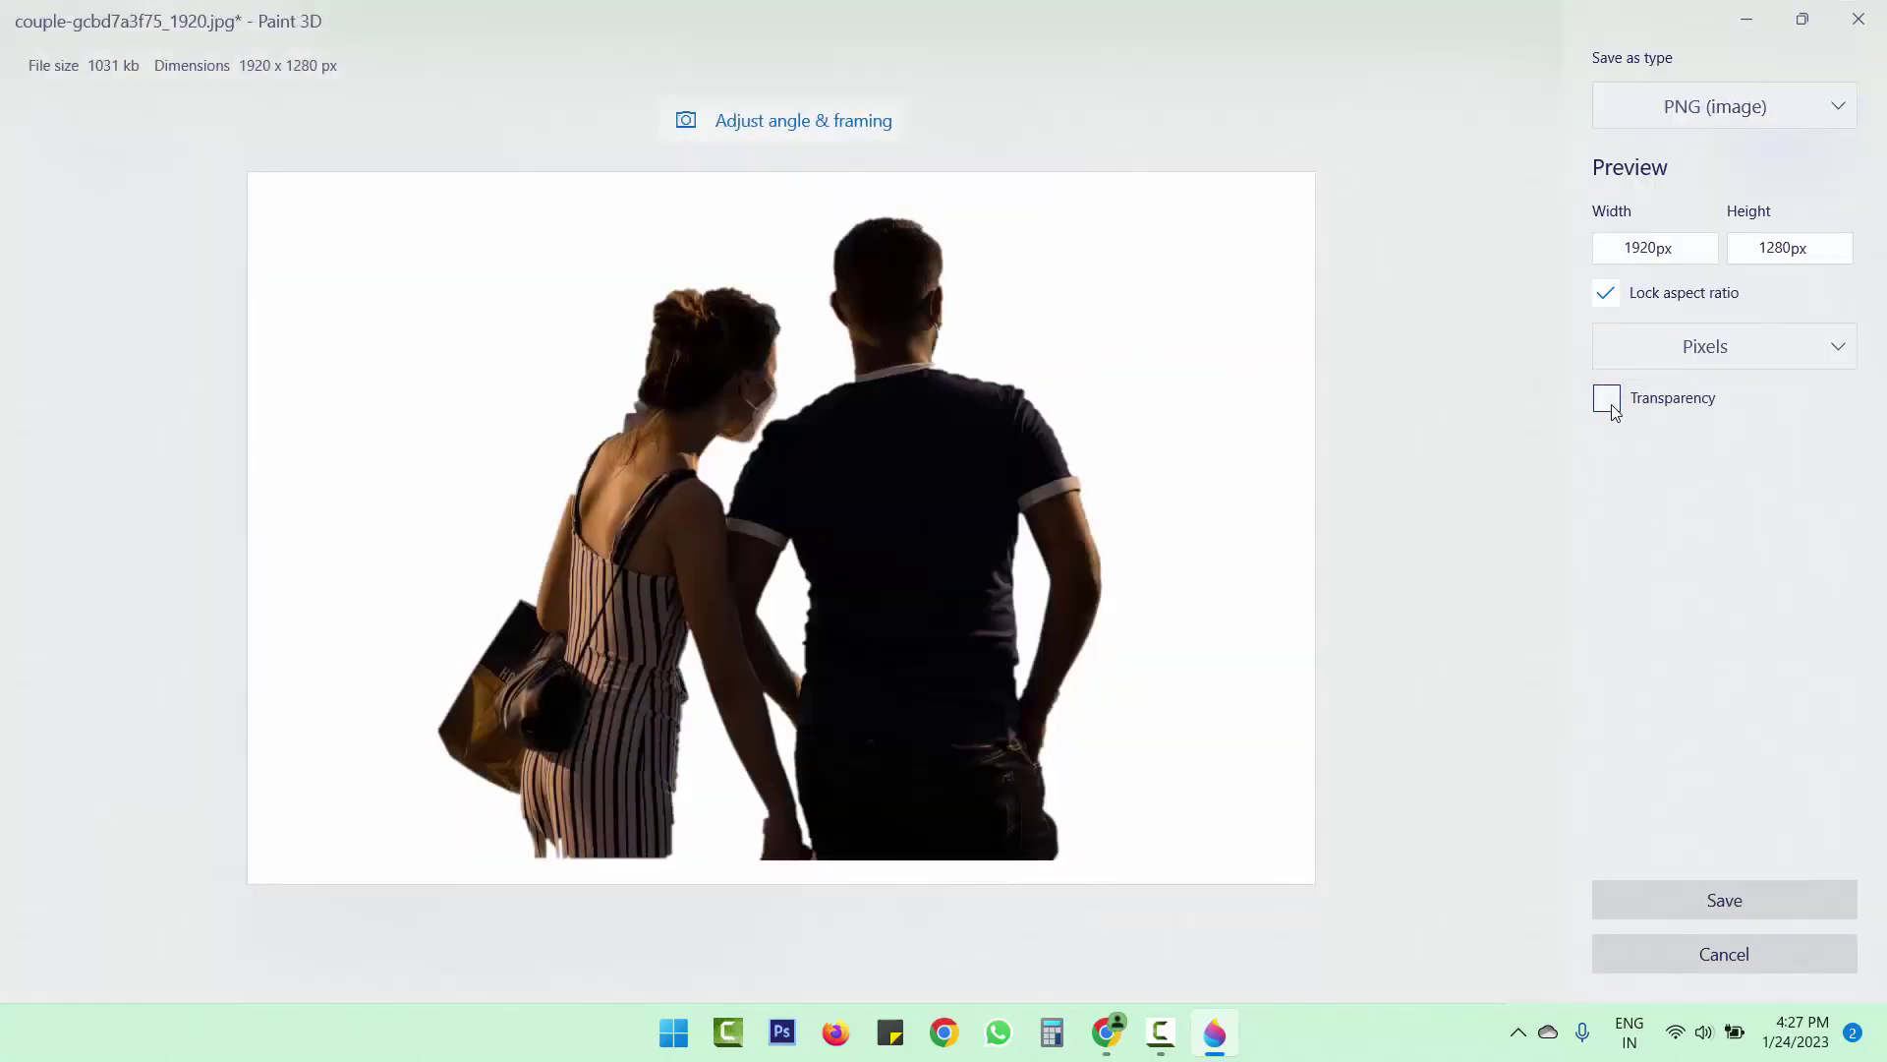
pyautogui.click(1610, 403)
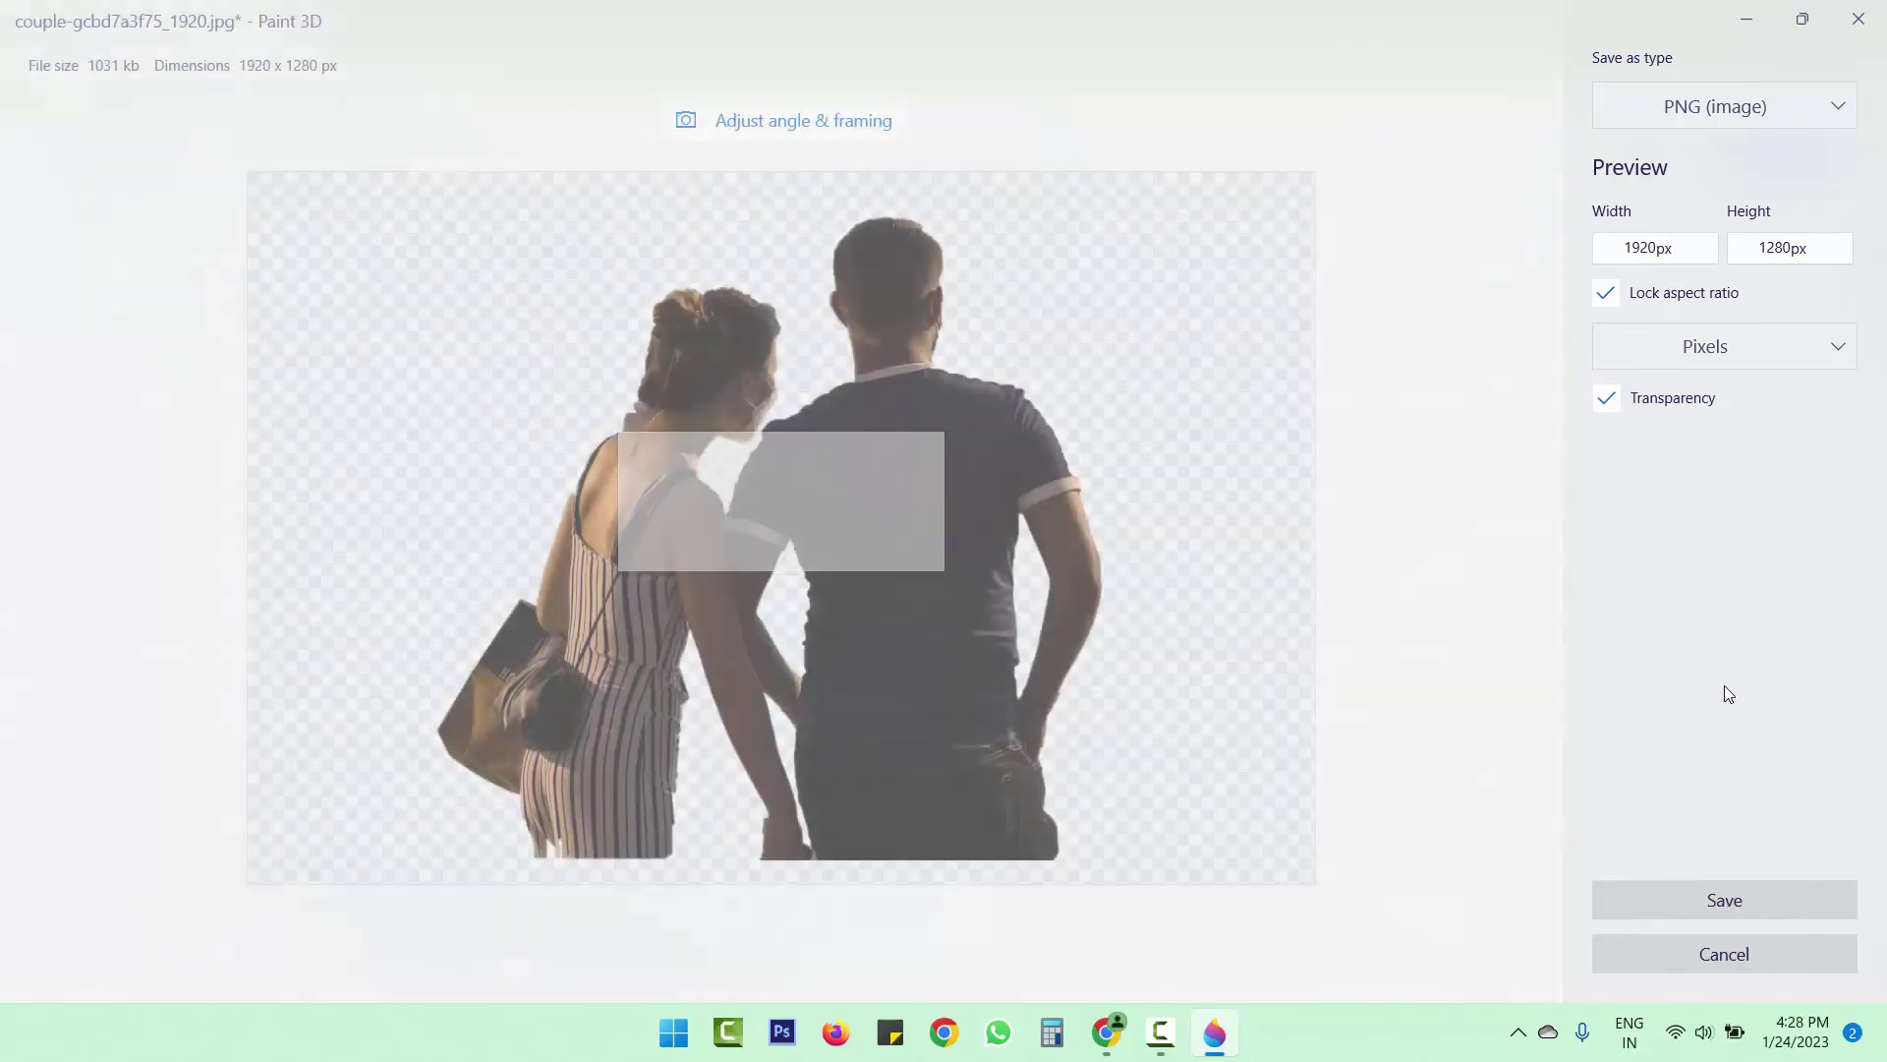